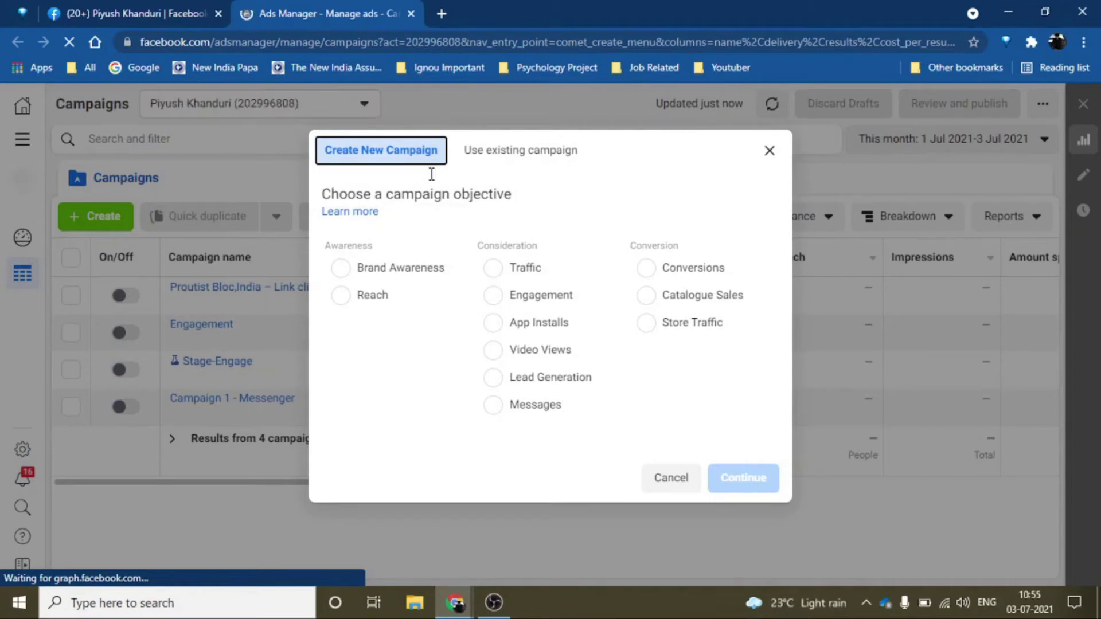
Start creating a new campaign and choose Brand Awareness as its objective.
{"action": "left_click", "coordinate": [770, 152]}
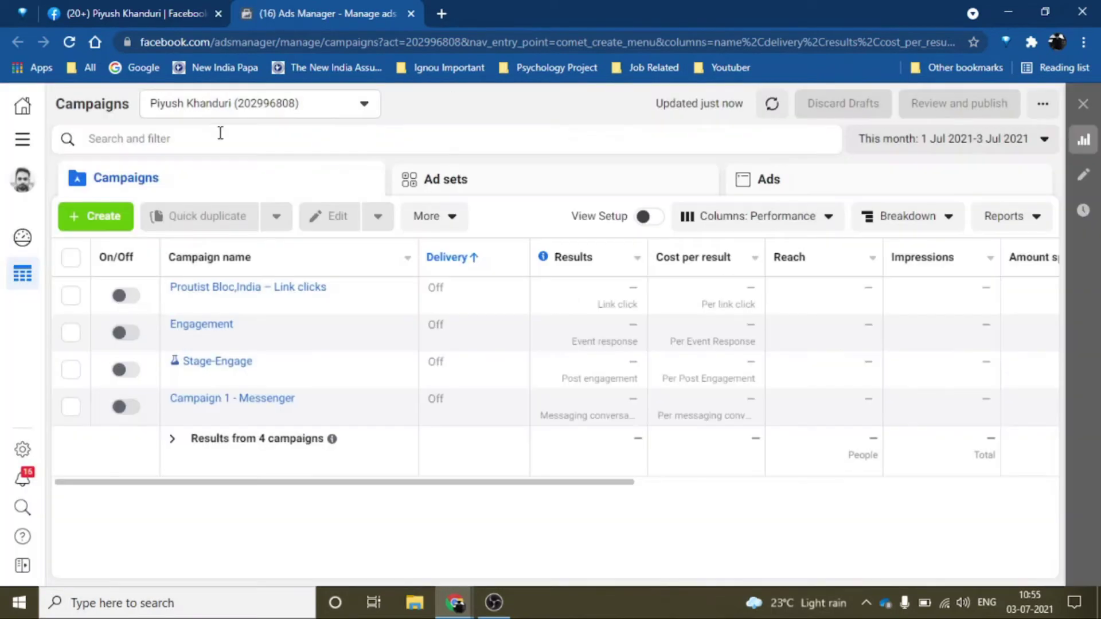
{"action": "left_click", "coordinate": [104, 216]}
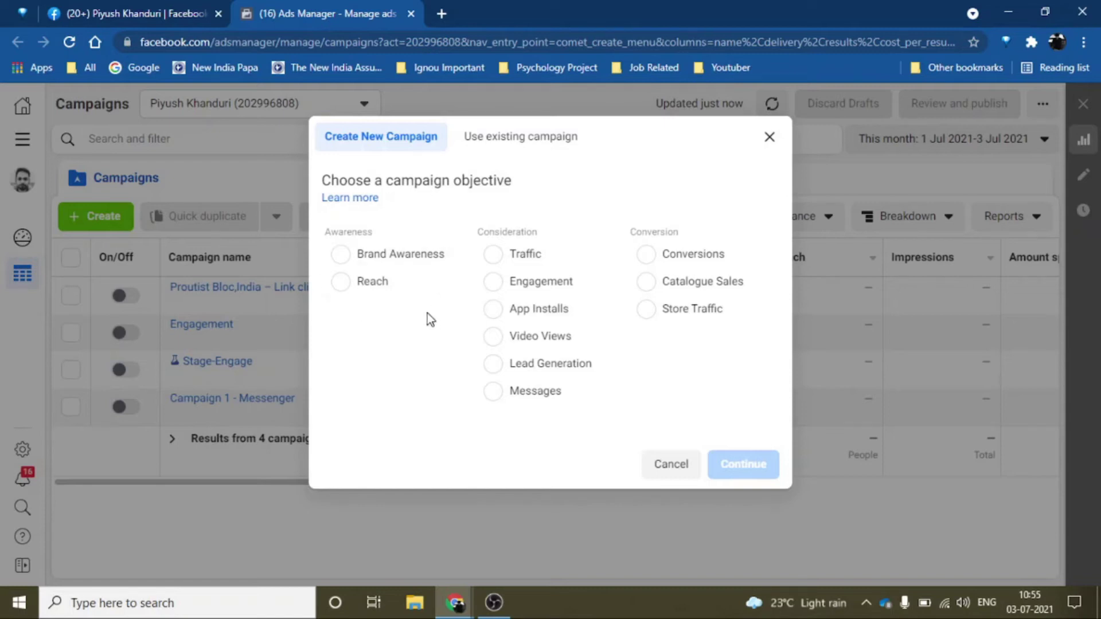
{"action": "left_click_drag", "start_coordinate": [332, 231], "coordinate": [366, 233]}
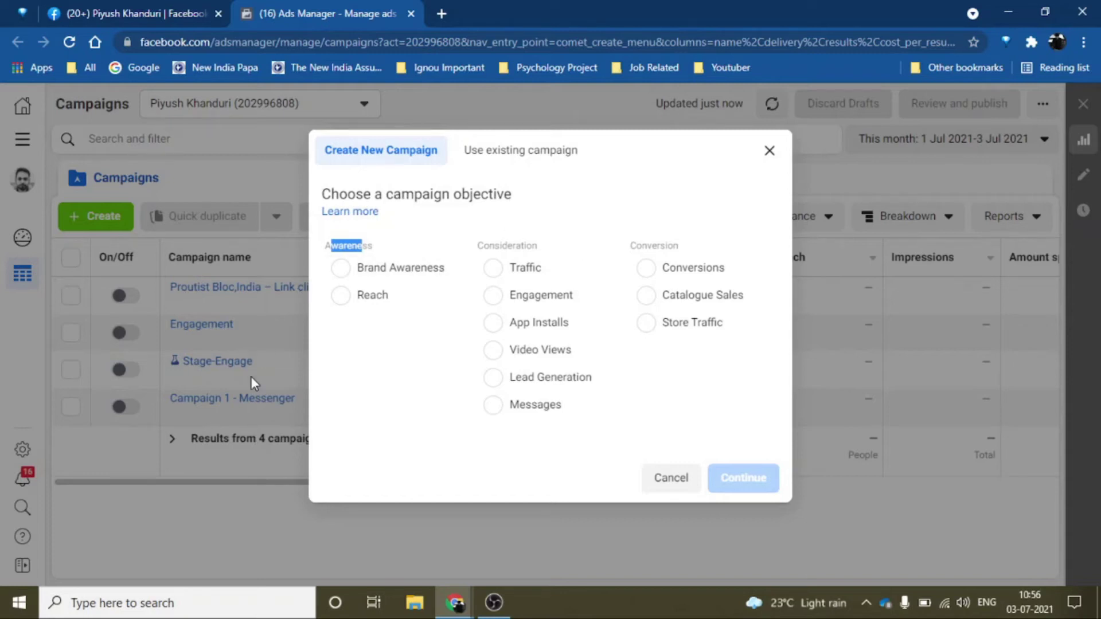
{"action": "left_click", "coordinate": [386, 263]}
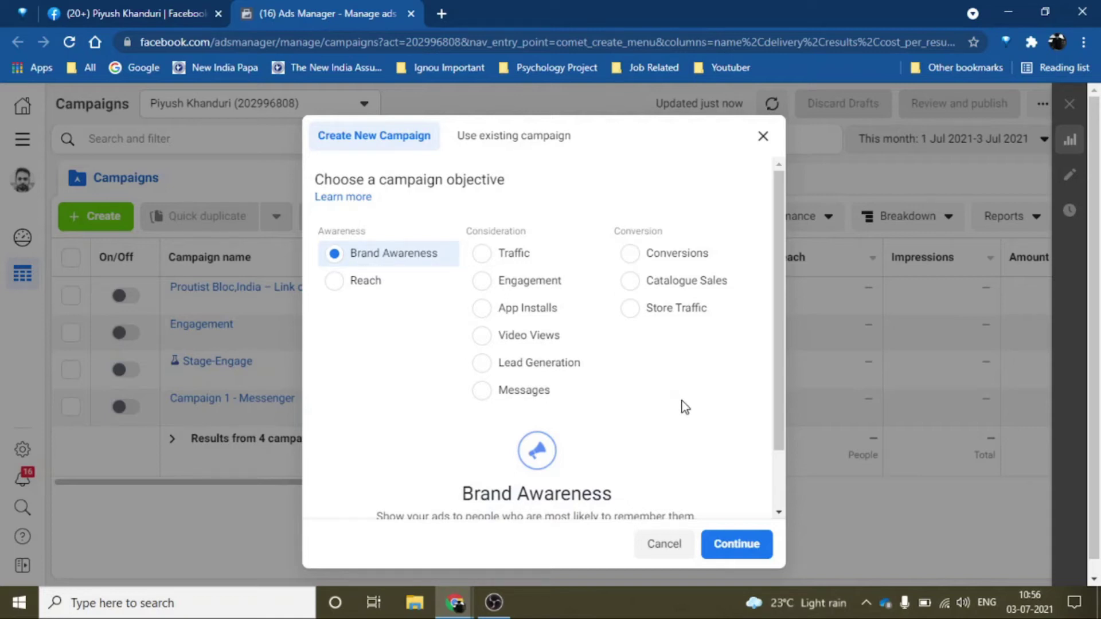
Expand the optional campaign naming section and name the campaign Branding.
{"action": "scroll", "coordinate": [682, 401], "scroll_direction": "down", "scroll_amount": 2}
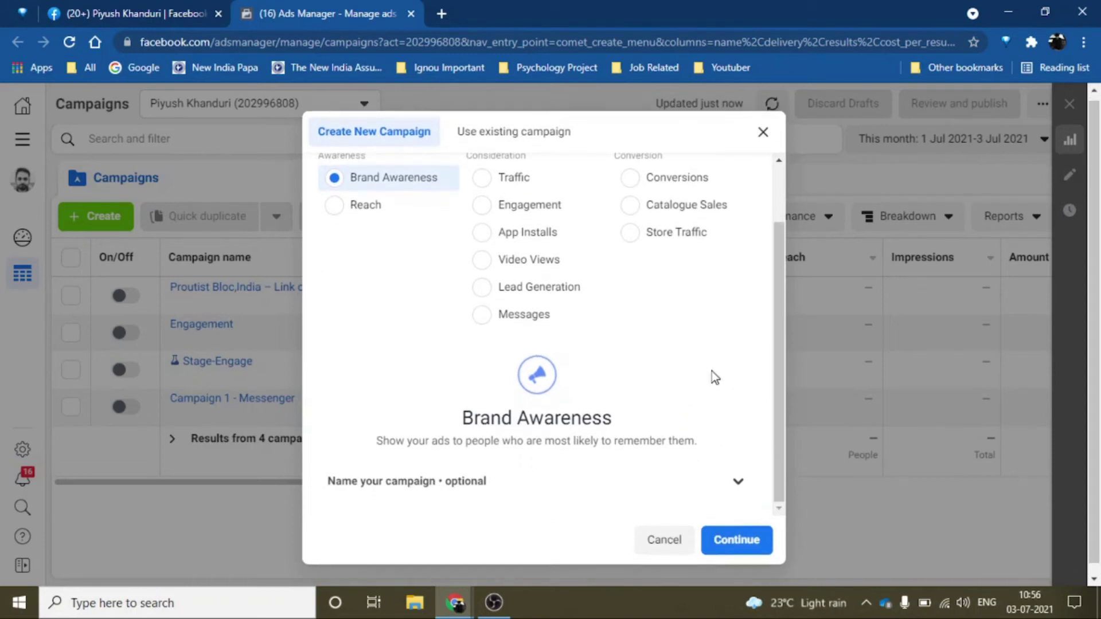
{"action": "left_click", "coordinate": [734, 468]}
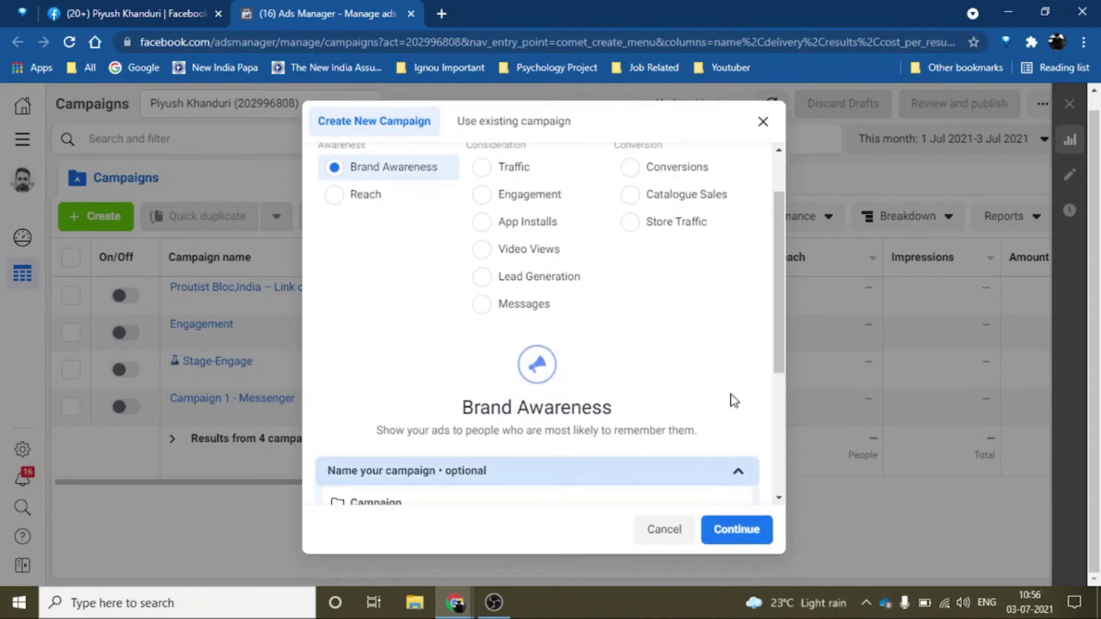
{"action": "scroll", "coordinate": [718, 367], "scroll_direction": "down", "scroll_amount": 4}
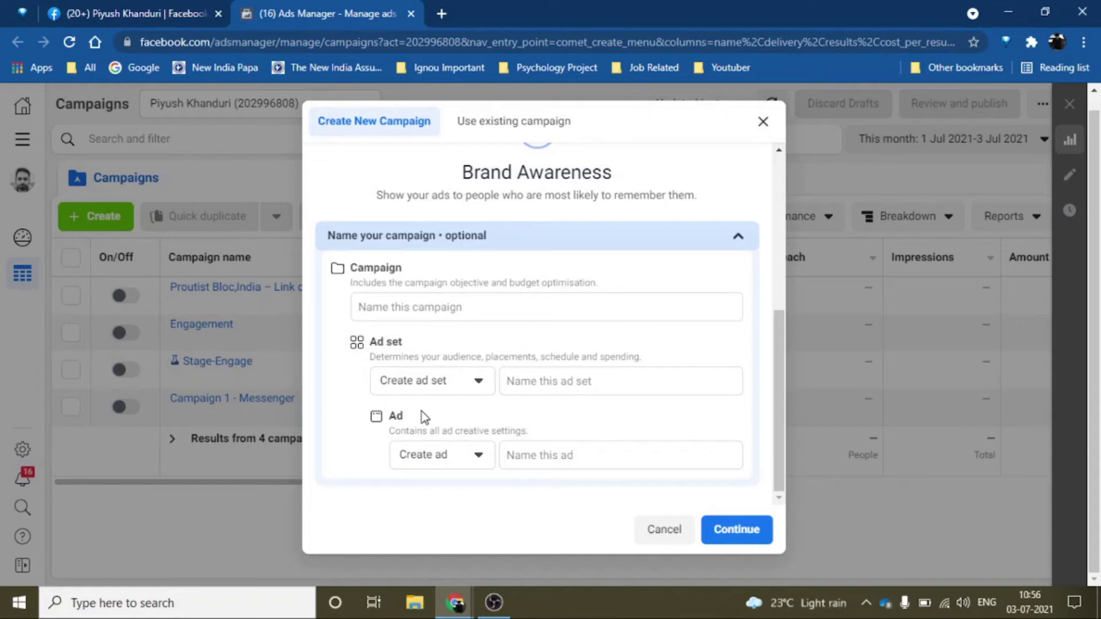
{"action": "double_click", "coordinate": [537, 304]}
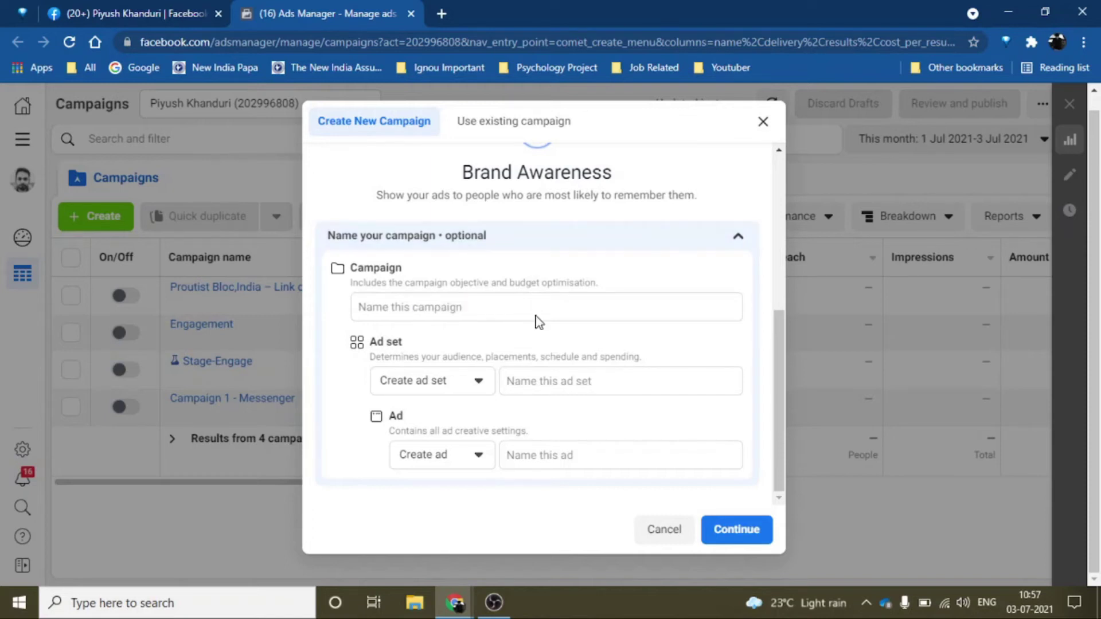
{"action": "left_click", "coordinate": [480, 300]}
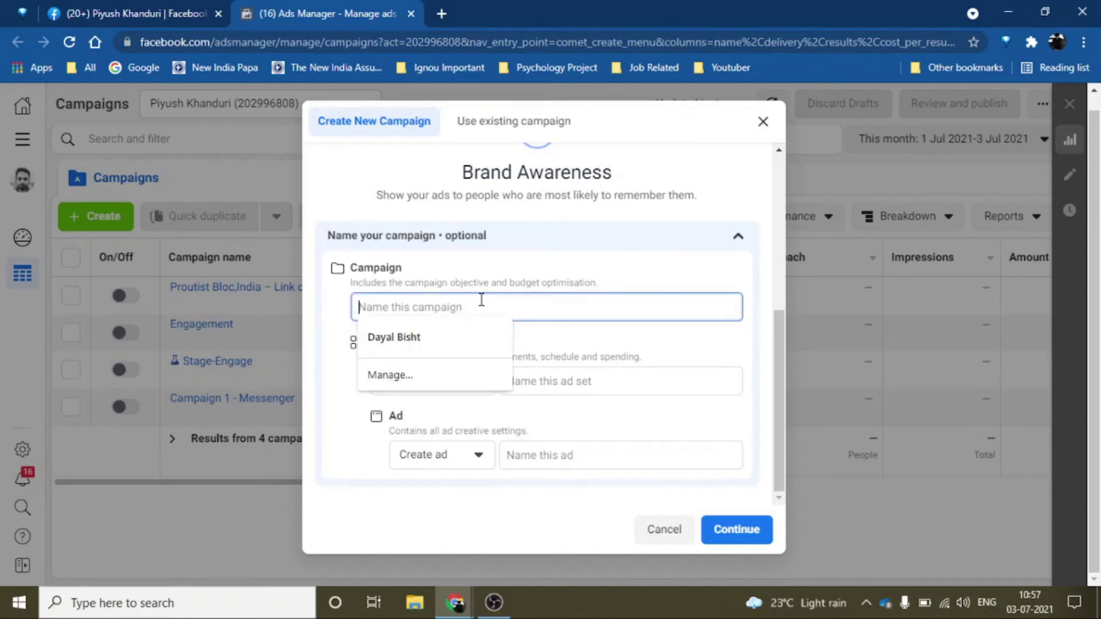
{"action": "type", "text": "Branding"}
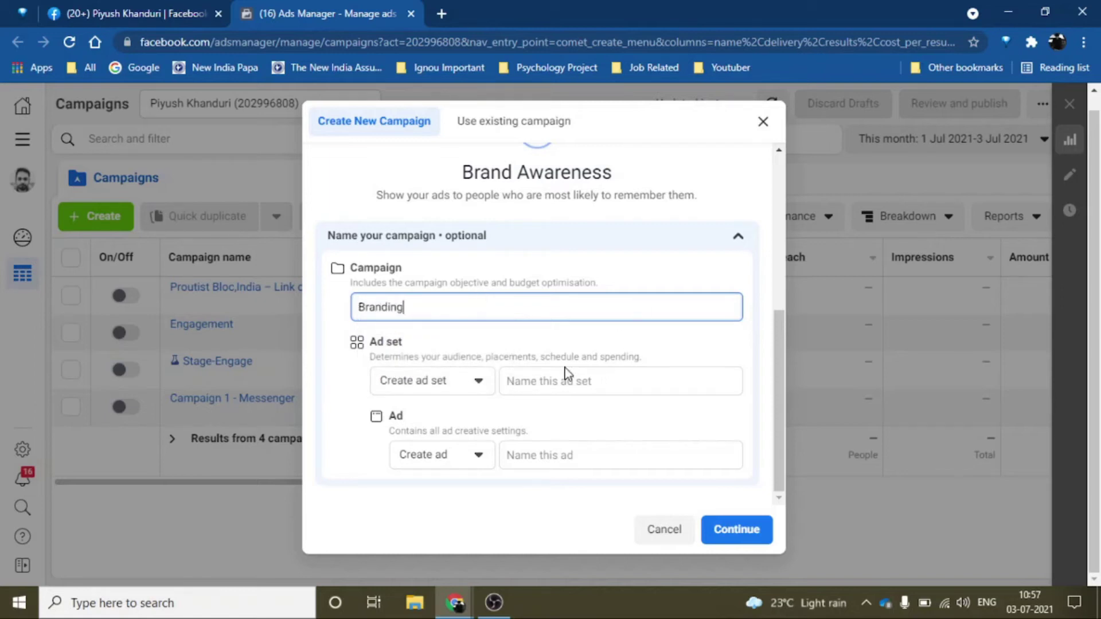
Name the campaign's new ad set Broad, with a capital B.
{"action": "left_click", "coordinate": [591, 381]}
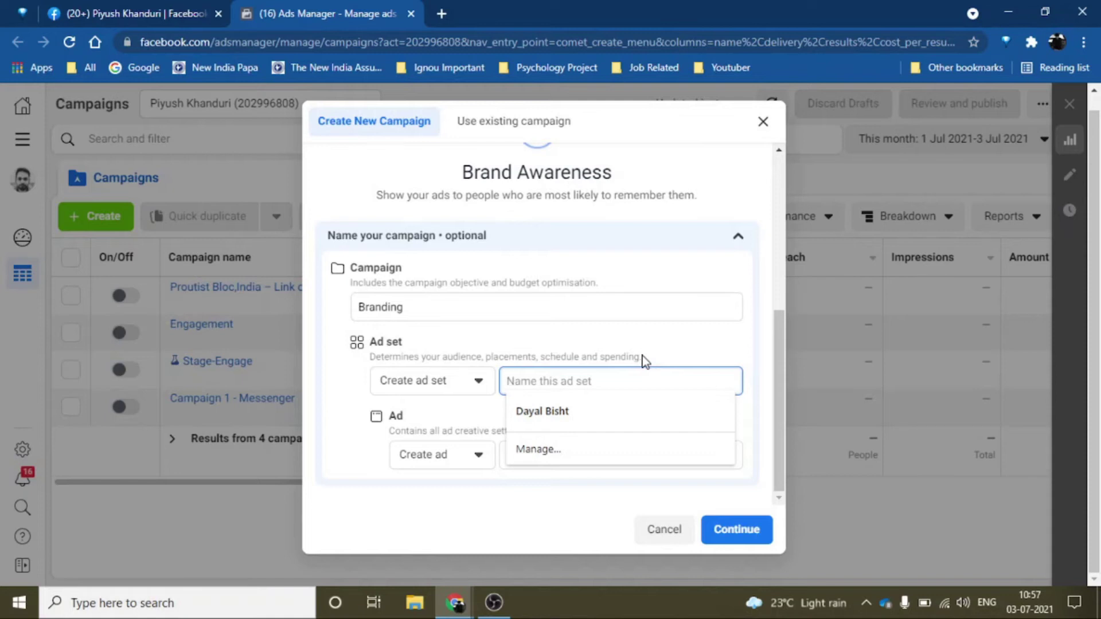
{"action": "type", "text": "broad"}
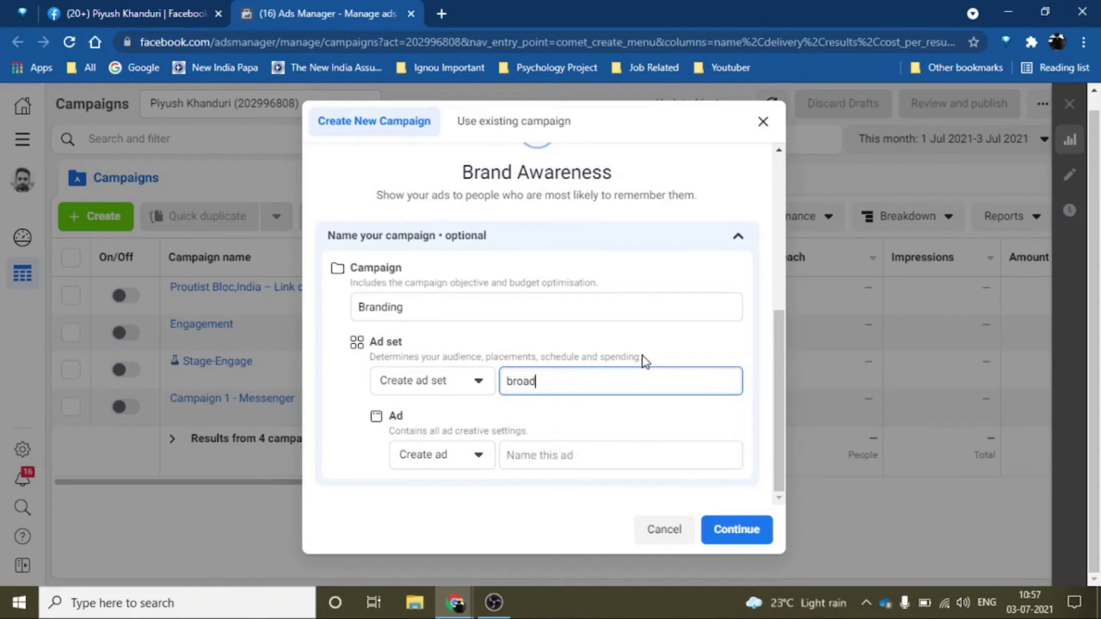
{"action": "key", "text": "Home"}
{"action": "key", "text": "Delete"}
{"action": "type", "text": "B"}
Name the new ad Image and continue to the campaign's settings.
{"action": "left_click", "coordinate": [644, 455]}
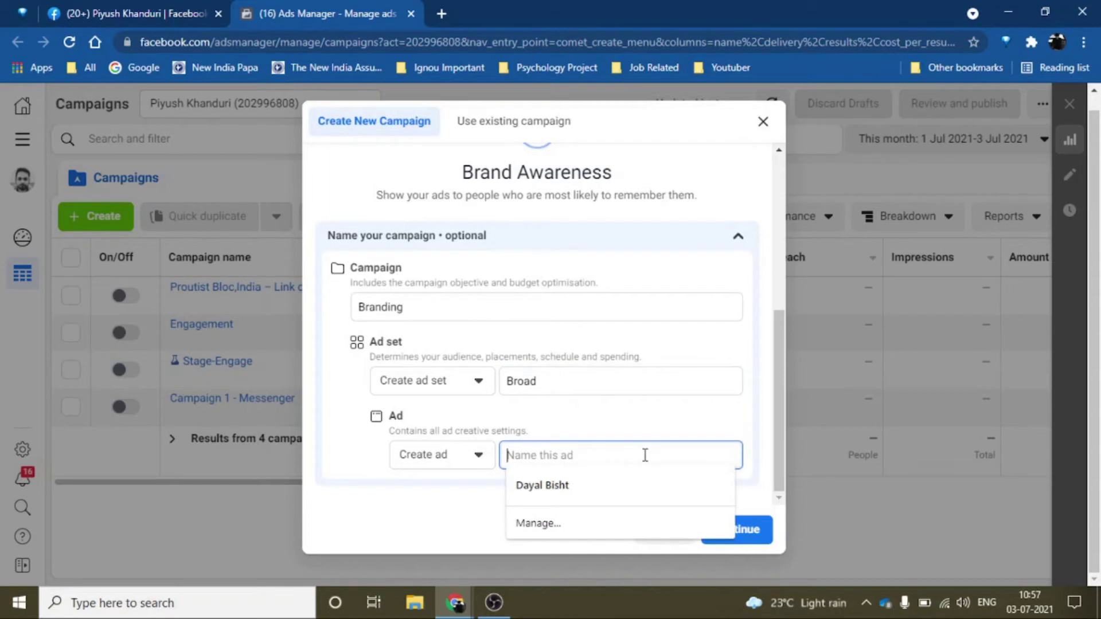
{"action": "left_click", "coordinate": [653, 429]}
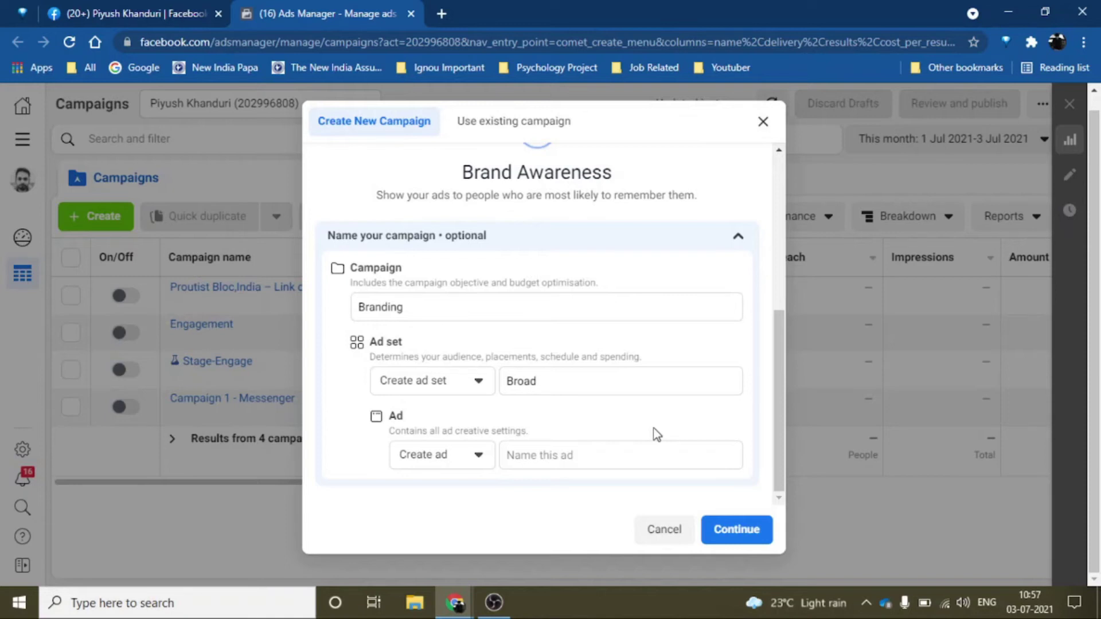
{"action": "left_click", "coordinate": [637, 453]}
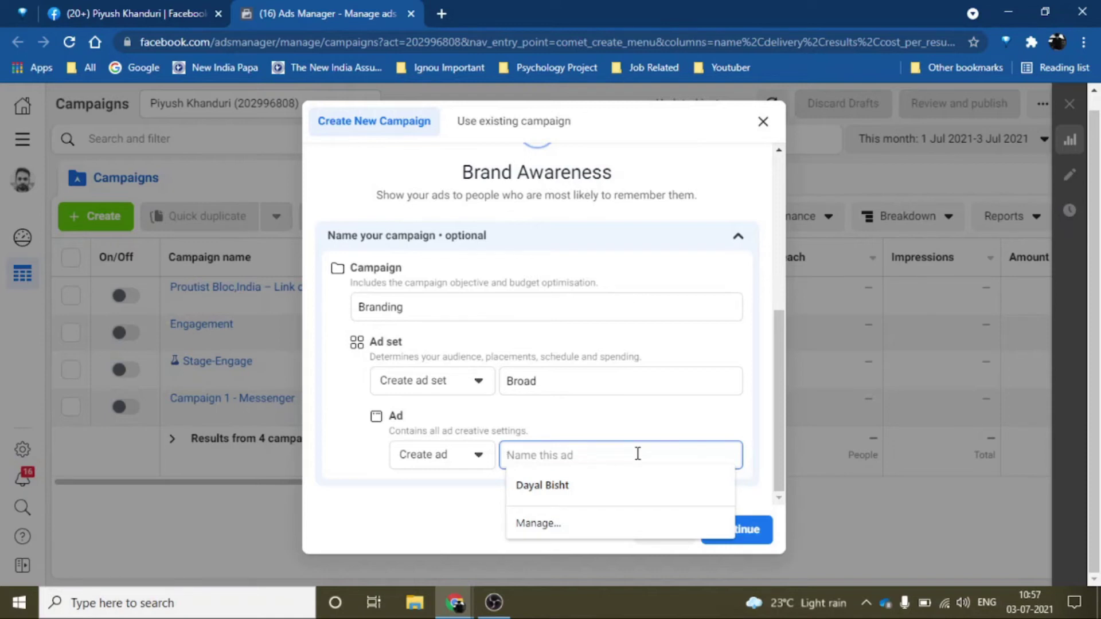
{"action": "type", "text": "Image"}
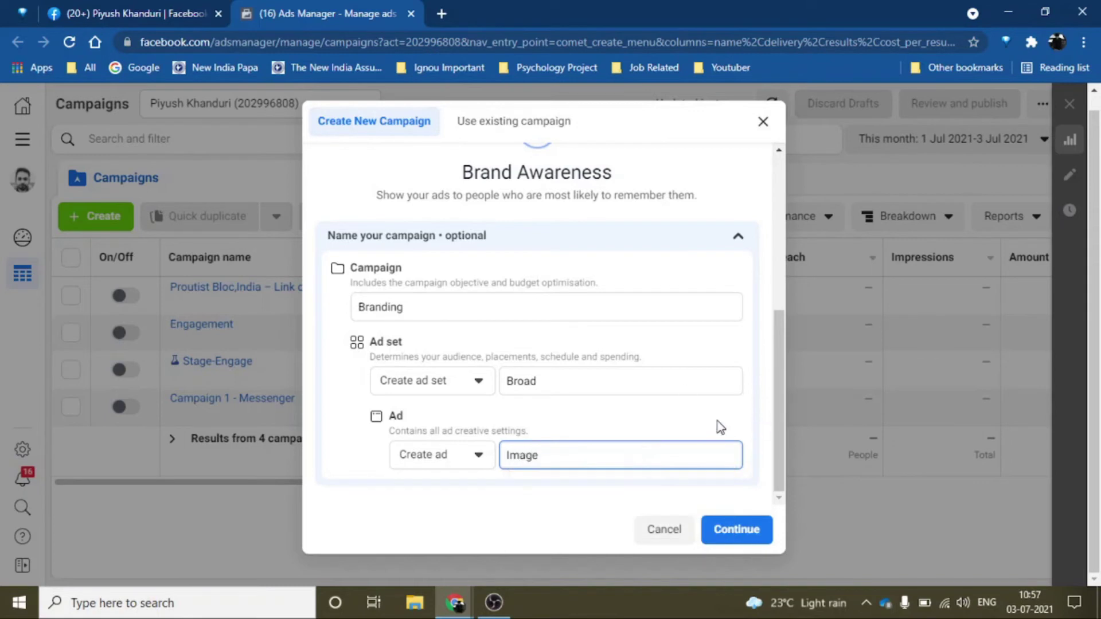
{"action": "left_click", "coordinate": [756, 529]}
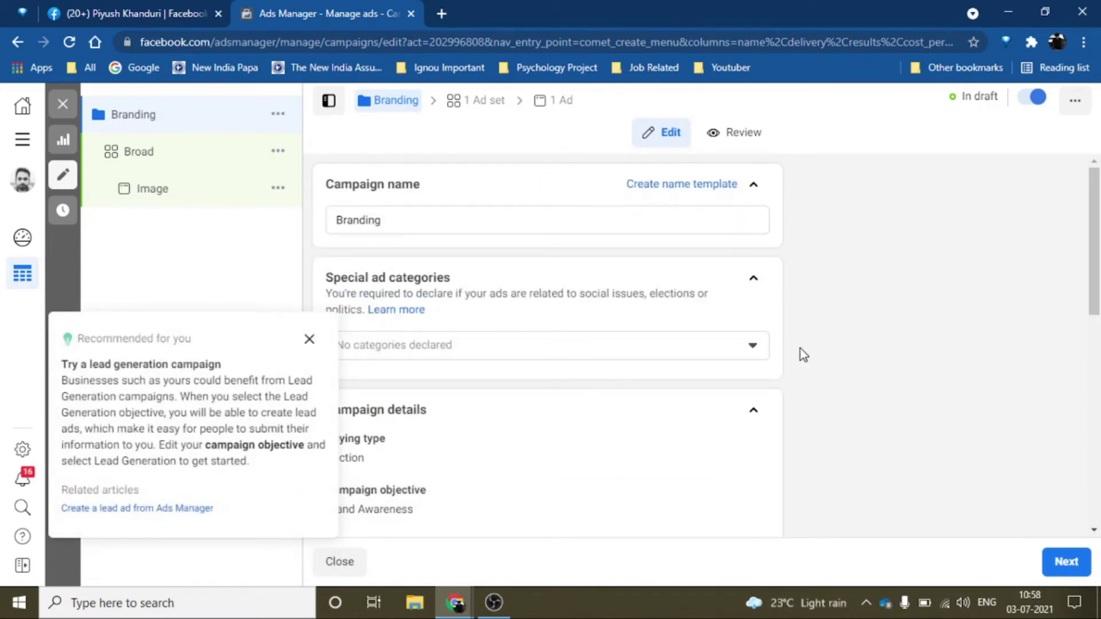
Declare Social issues, elections or politics as the special ad category and dismiss the lead generation recommendation.
{"action": "scroll", "coordinate": [804, 355], "scroll_direction": "down", "scroll_amount": 1}
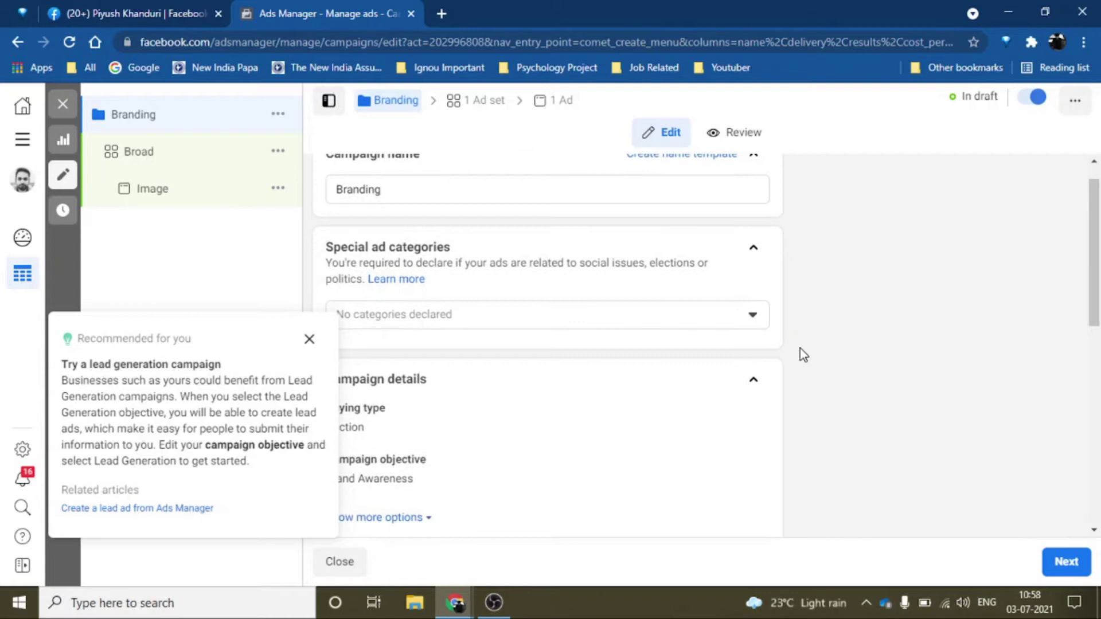
{"action": "left_click", "coordinate": [713, 315]}
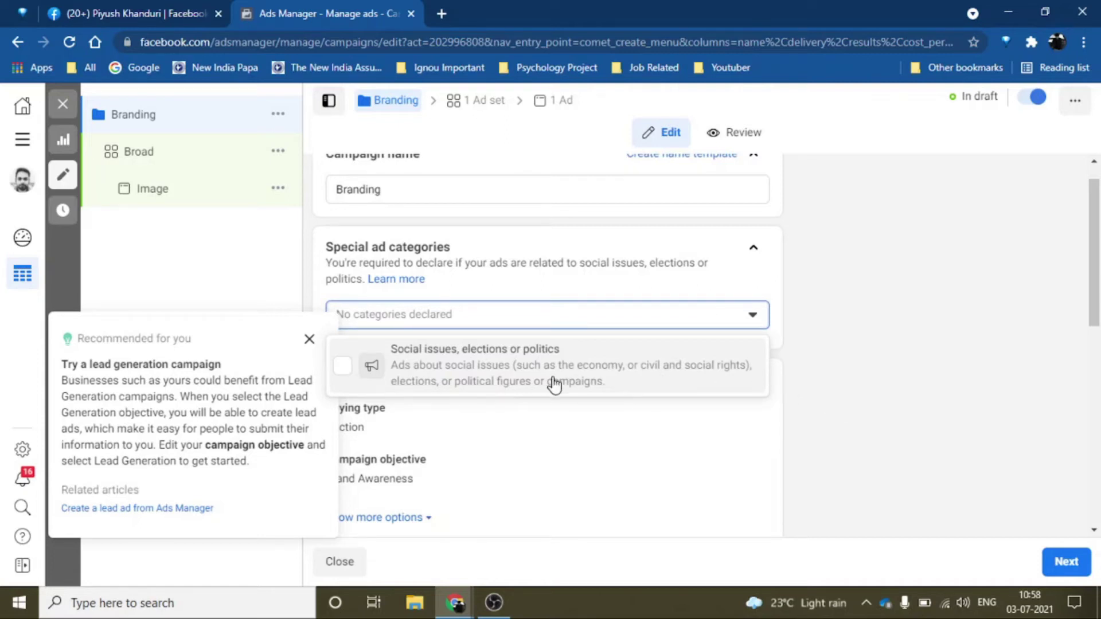
{"action": "left_click", "coordinate": [534, 373]}
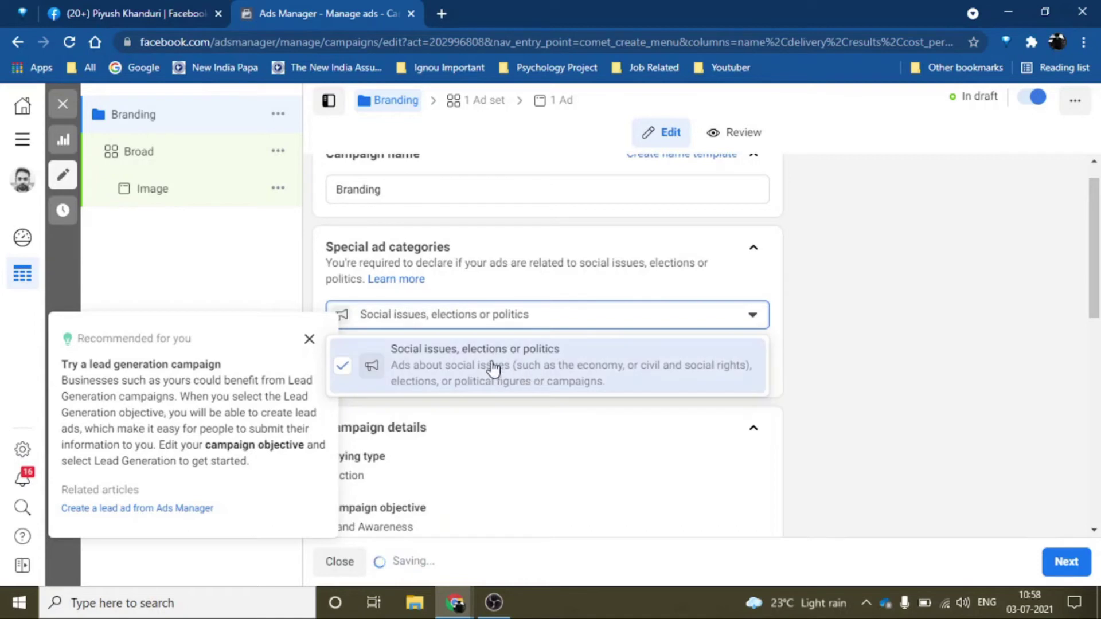
{"action": "left_click", "coordinate": [803, 347]}
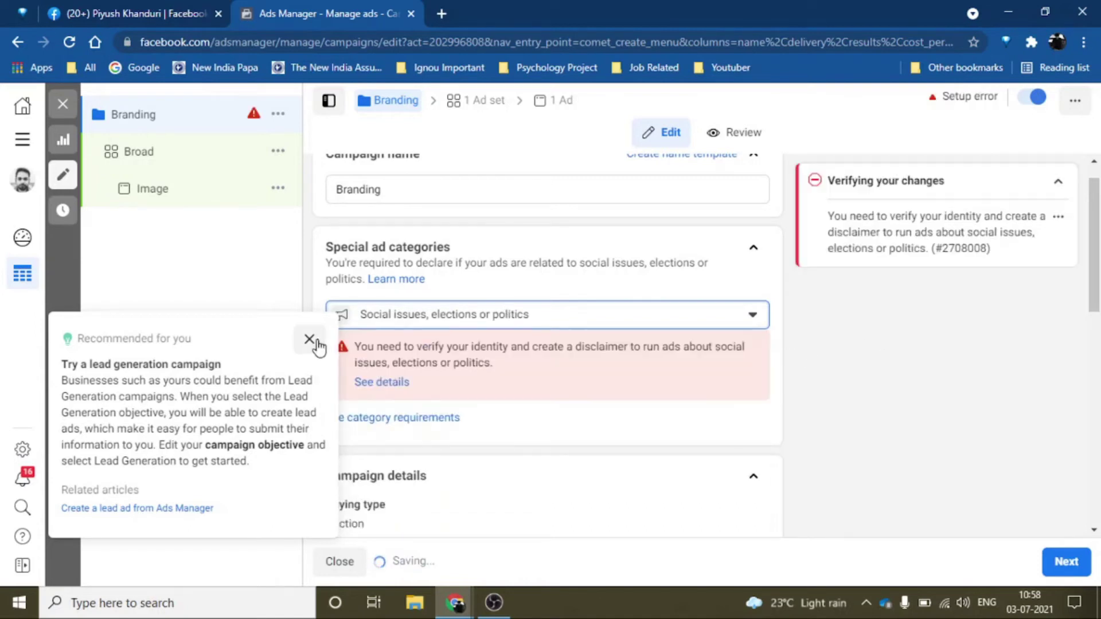
{"action": "left_click", "coordinate": [309, 339]}
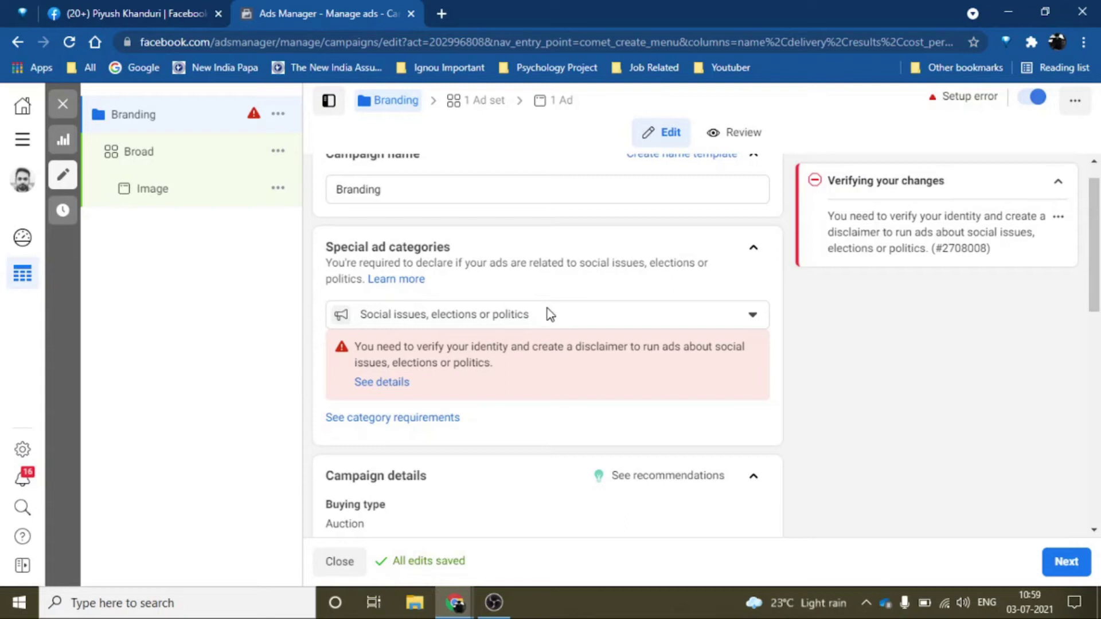
Remove the Social issues, elections or politics declaration from the campaign's special ad categories.
{"action": "left_click", "coordinate": [529, 321]}
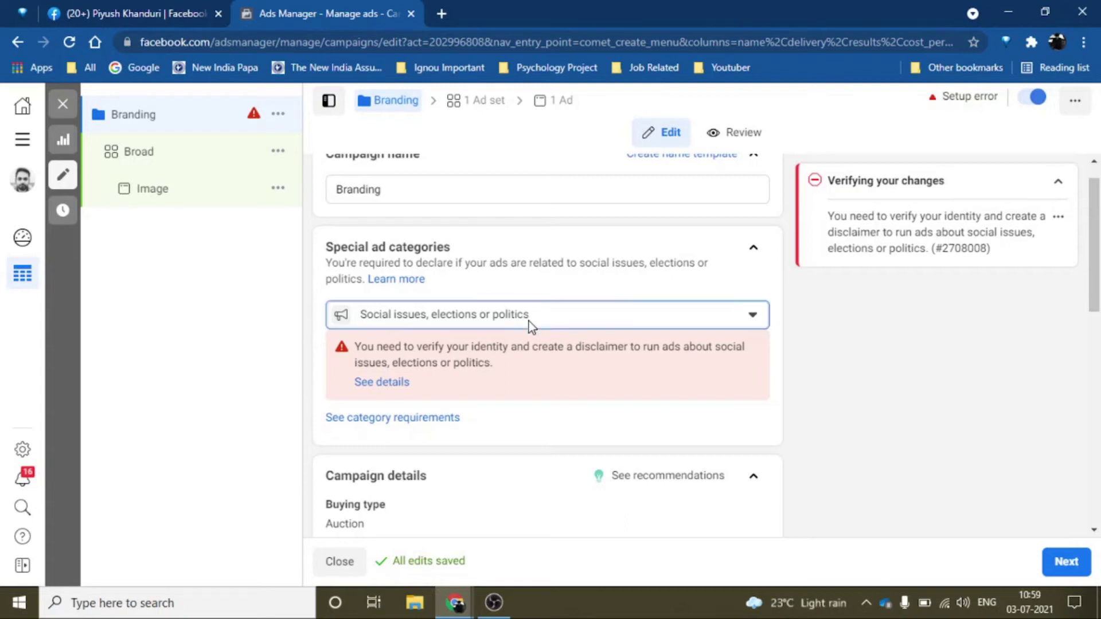
{"action": "left_click", "coordinate": [370, 370]}
{"action": "left_click", "coordinate": [480, 278]}
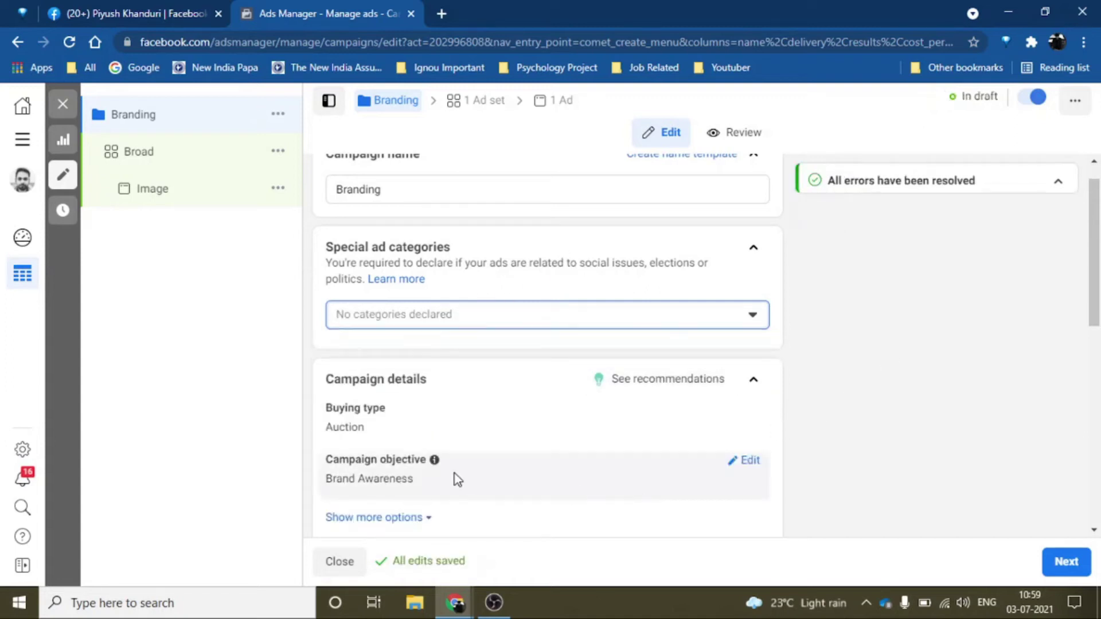
Reveal the additional campaign details options and add a campaign spending limit of ₹1,000.
{"action": "scroll", "coordinate": [457, 480], "scroll_direction": "down", "scroll_amount": 1}
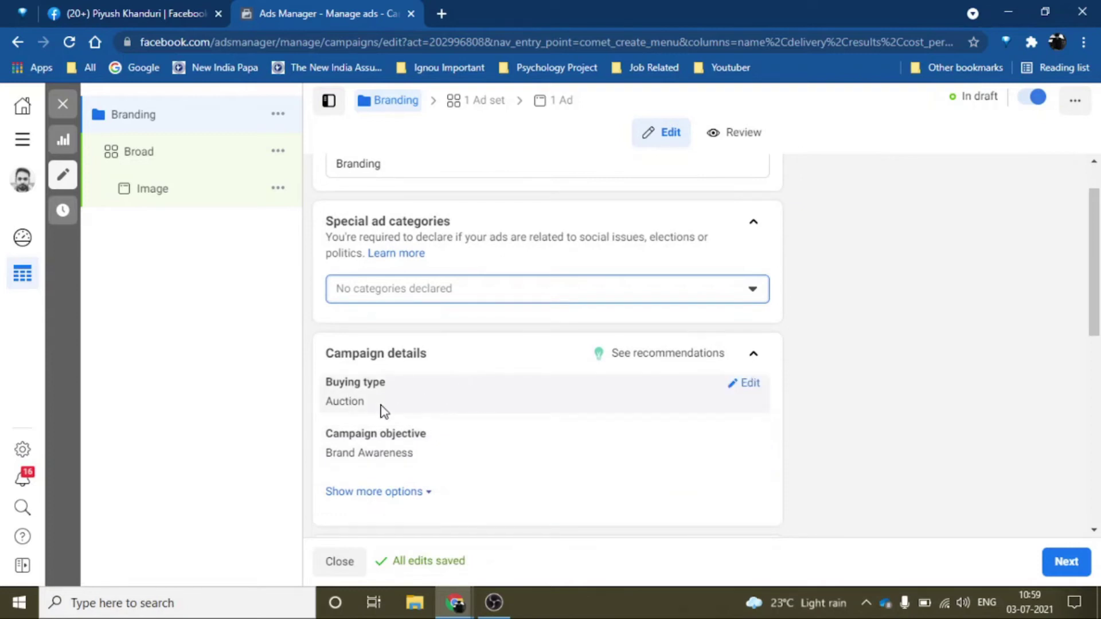
{"action": "scroll", "coordinate": [384, 411], "scroll_direction": "down", "scroll_amount": 1}
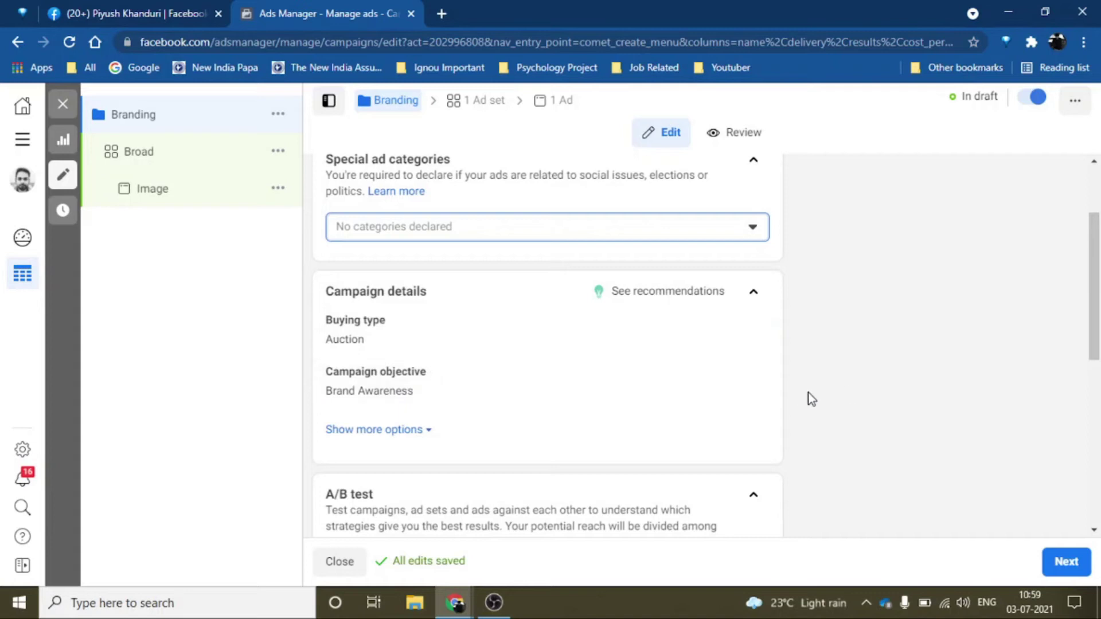
{"action": "scroll", "coordinate": [808, 393], "scroll_direction": "down", "scroll_amount": 2}
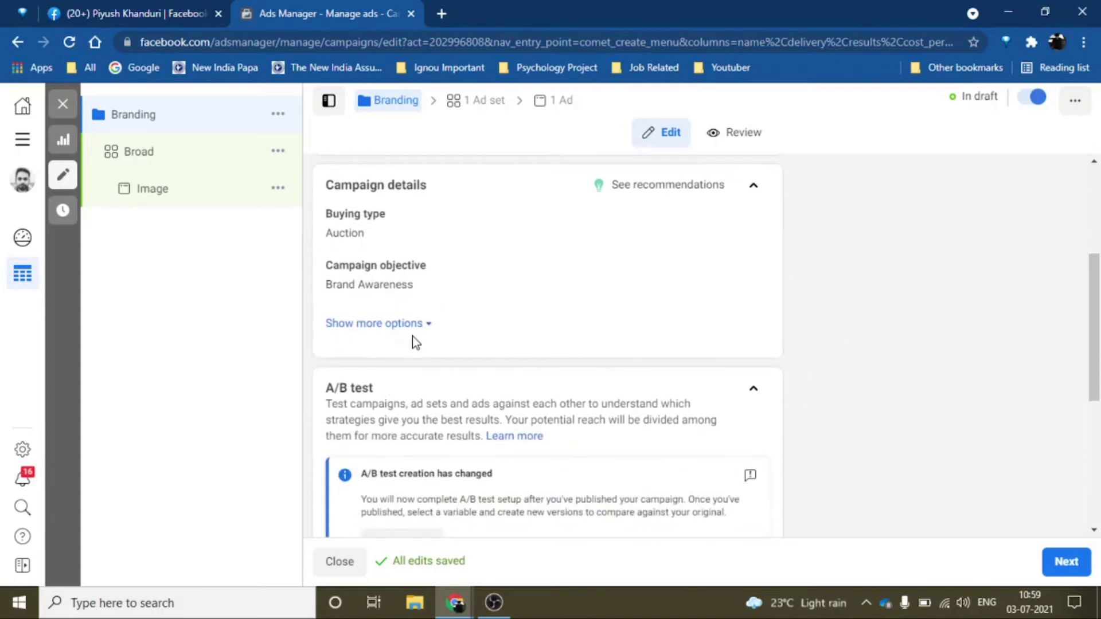
{"action": "left_click", "coordinate": [413, 326]}
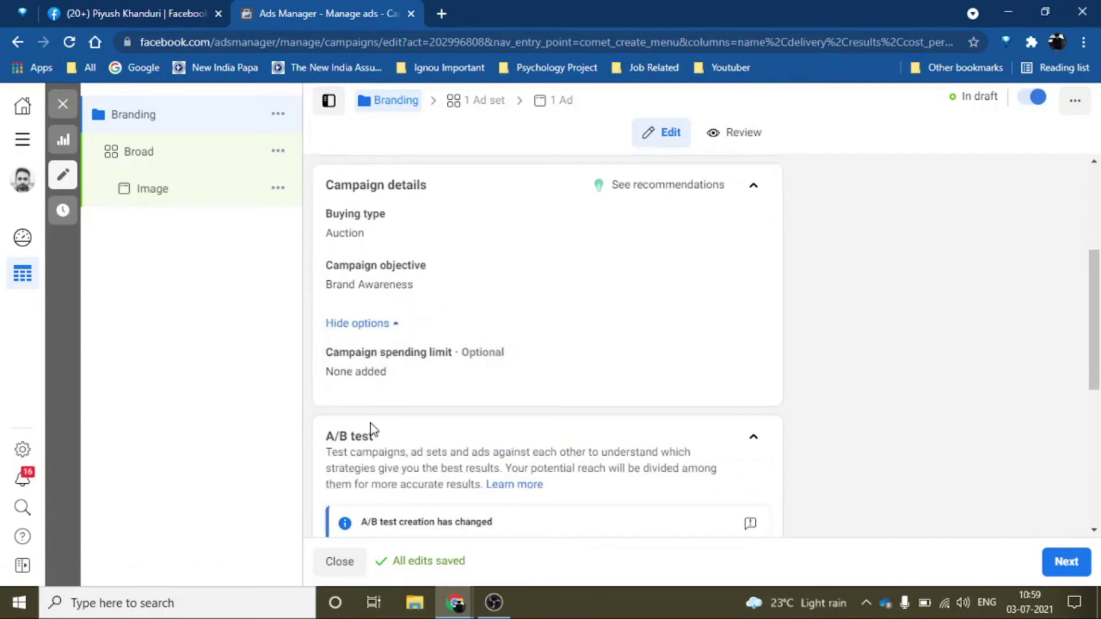
{"action": "left_click", "coordinate": [747, 355]}
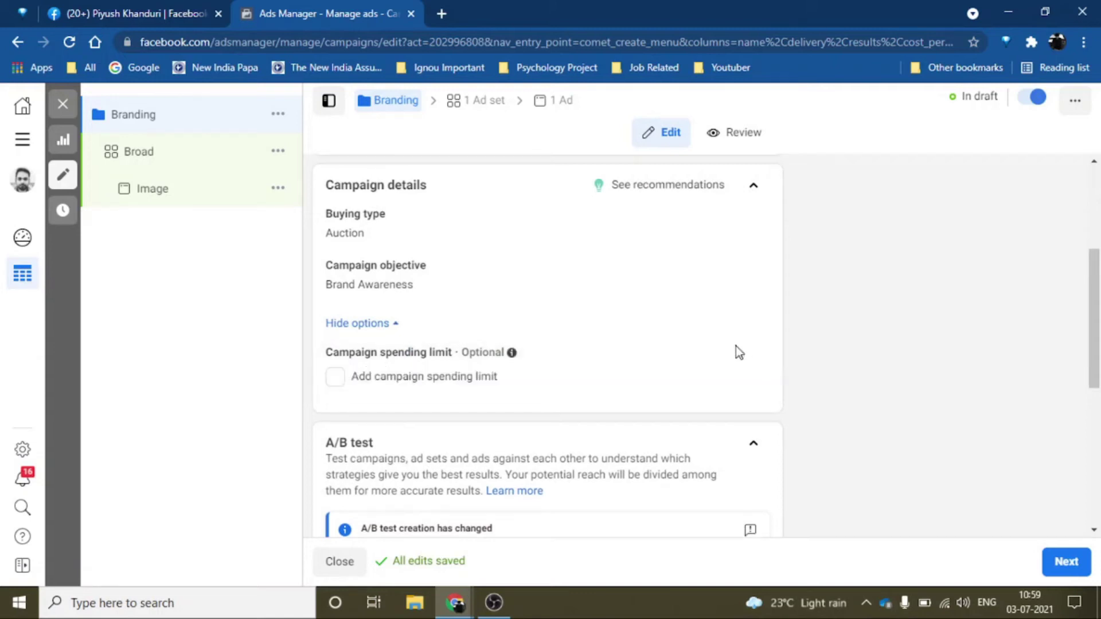
{"action": "left_click", "coordinate": [467, 377]}
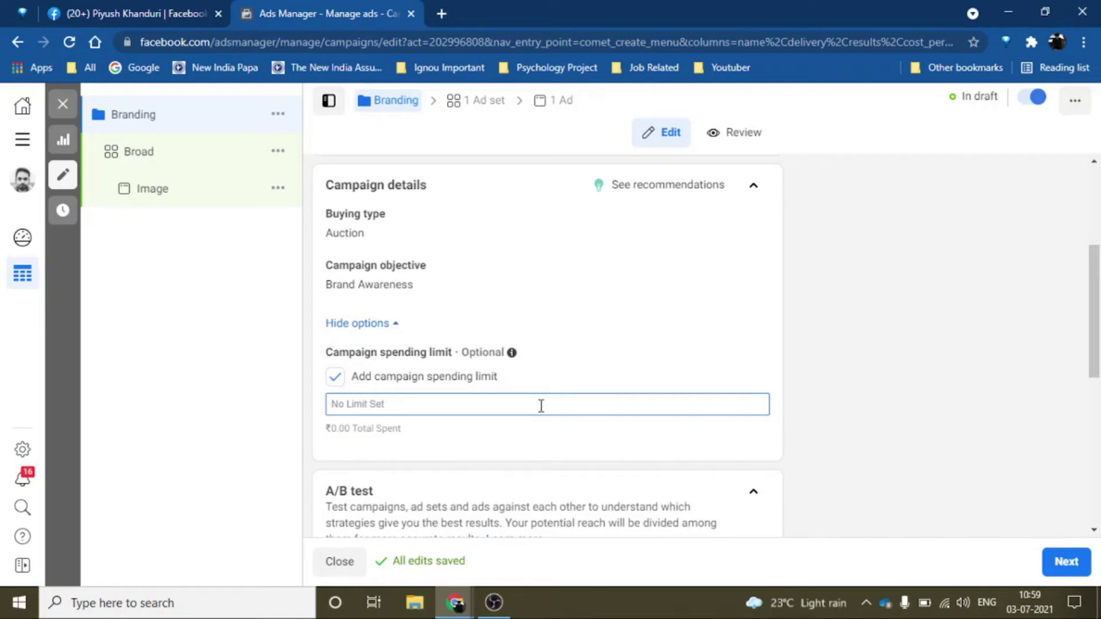
{"action": "type", "text": "1000"}
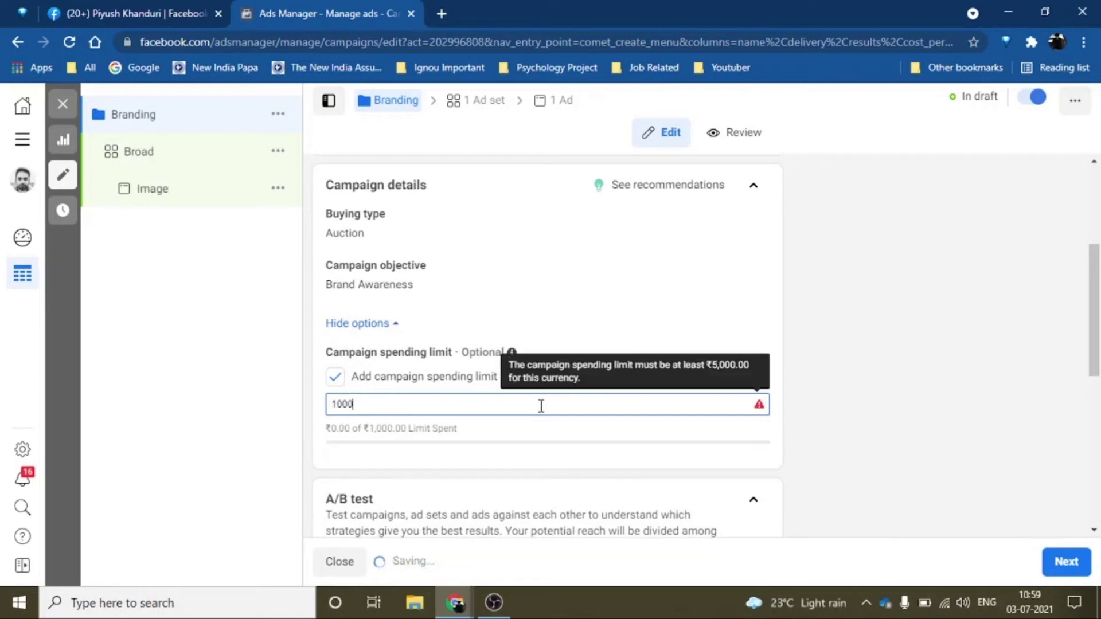
{"action": "left_click", "coordinate": [848, 423]}
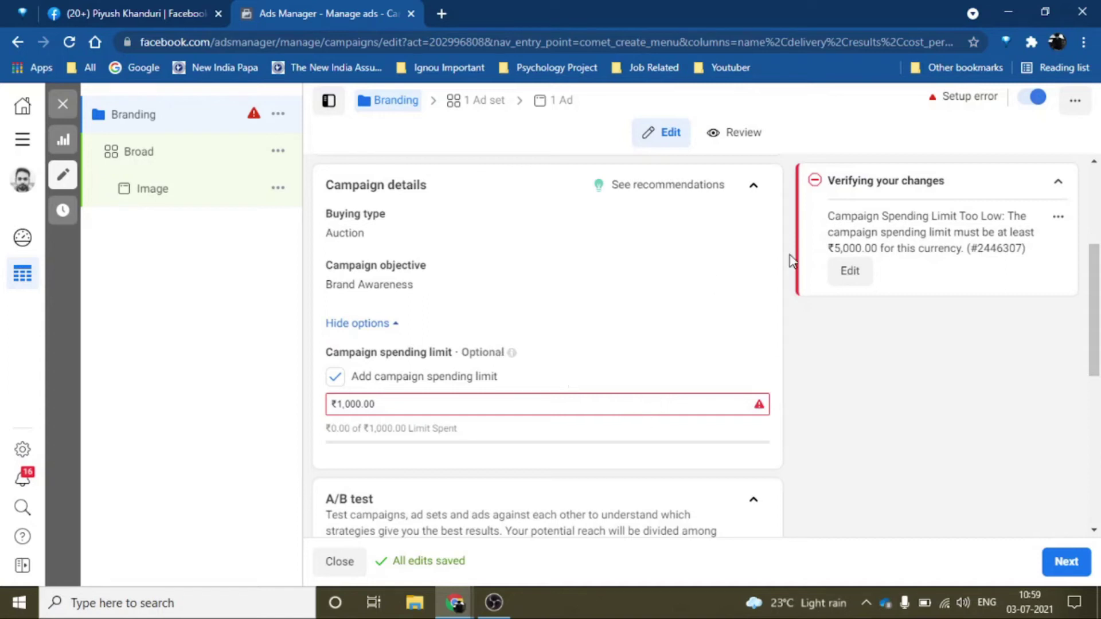
Replace the campaign spending limit with ₹10,000.
{"action": "left_click_drag", "start_coordinate": [836, 214], "coordinate": [1009, 264]}
{"action": "left_click", "coordinate": [610, 406]}
{"action": "key", "text": "BackSpace"}
{"action": "key", "text": "BackSpace"}
{"action": "key", "text": "BackSpace"}
{"action": "key", "text": "BackSpace"}
{"action": "key", "text": "BackSpace"}
{"action": "key", "text": "BackSpace"}
{"action": "key", "text": "BackSpace"}
{"action": "key", "text": "BackSpace"}
{"action": "key", "text": "BackSpace"}
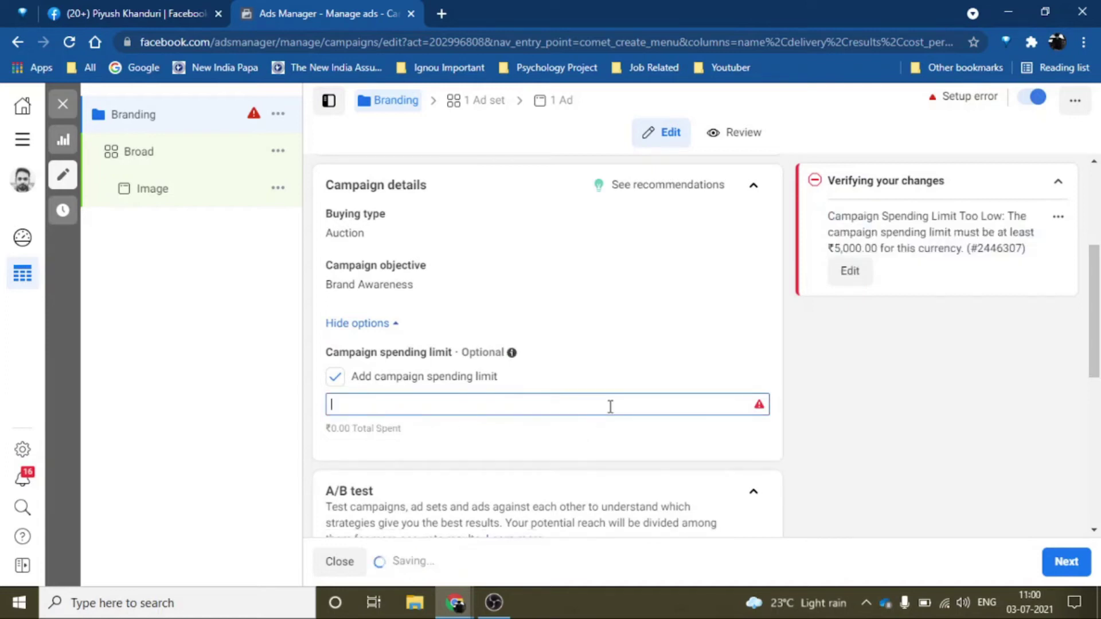
{"action": "type", "text": "10000"}
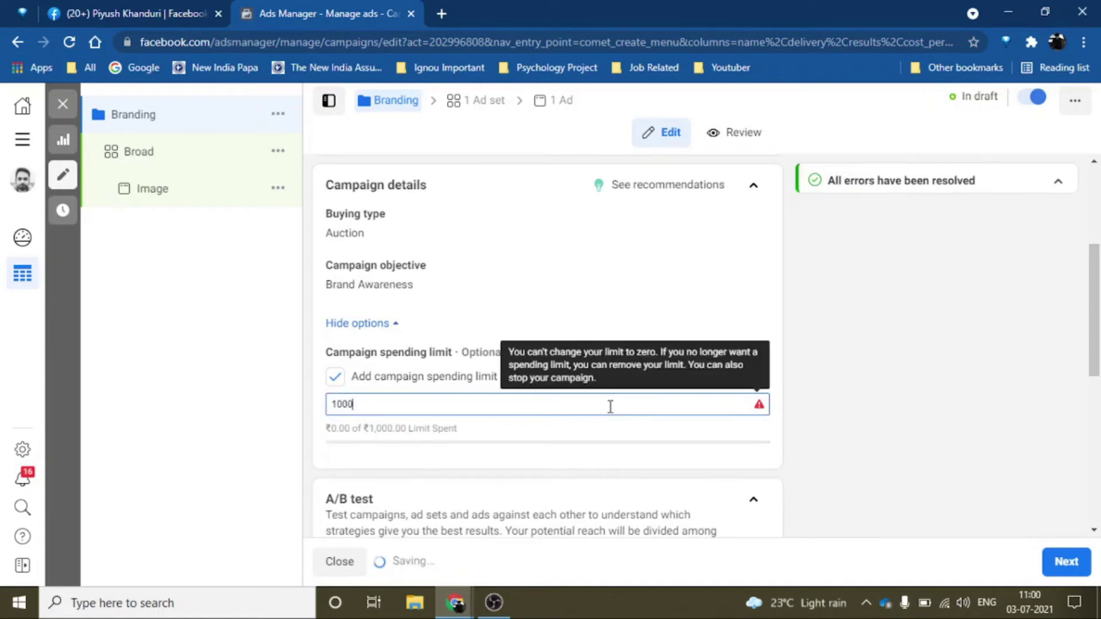
{"action": "left_click", "coordinate": [885, 397]}
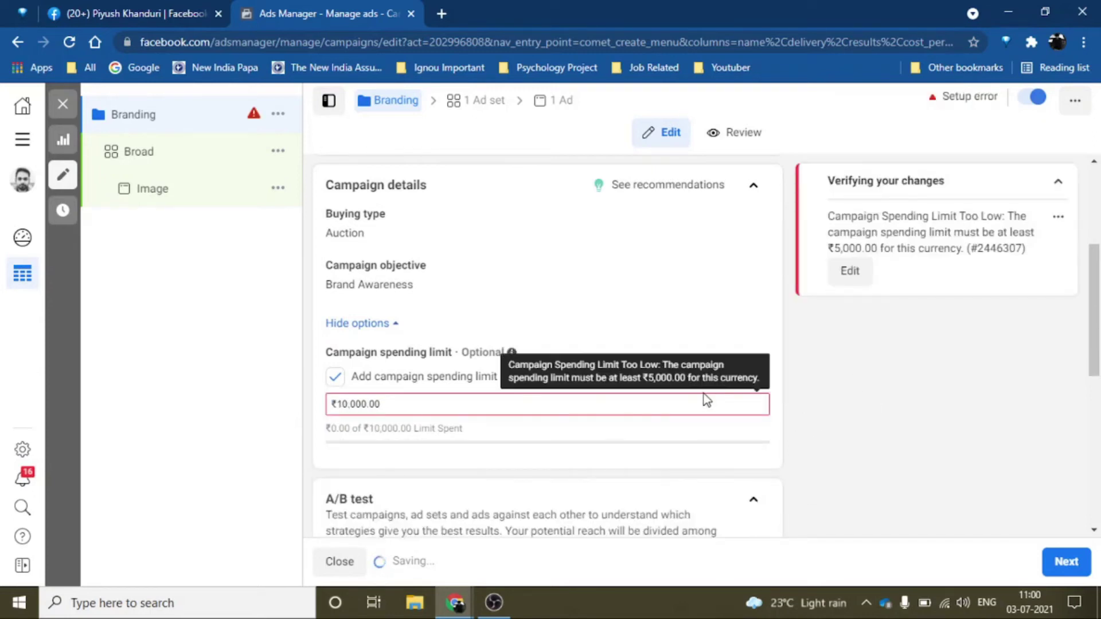
Commit the spending limit, look through the A/B test and campaign budget optimisation sections, and proceed to the Broad ad set.
{"action": "left_click", "coordinate": [686, 414]}
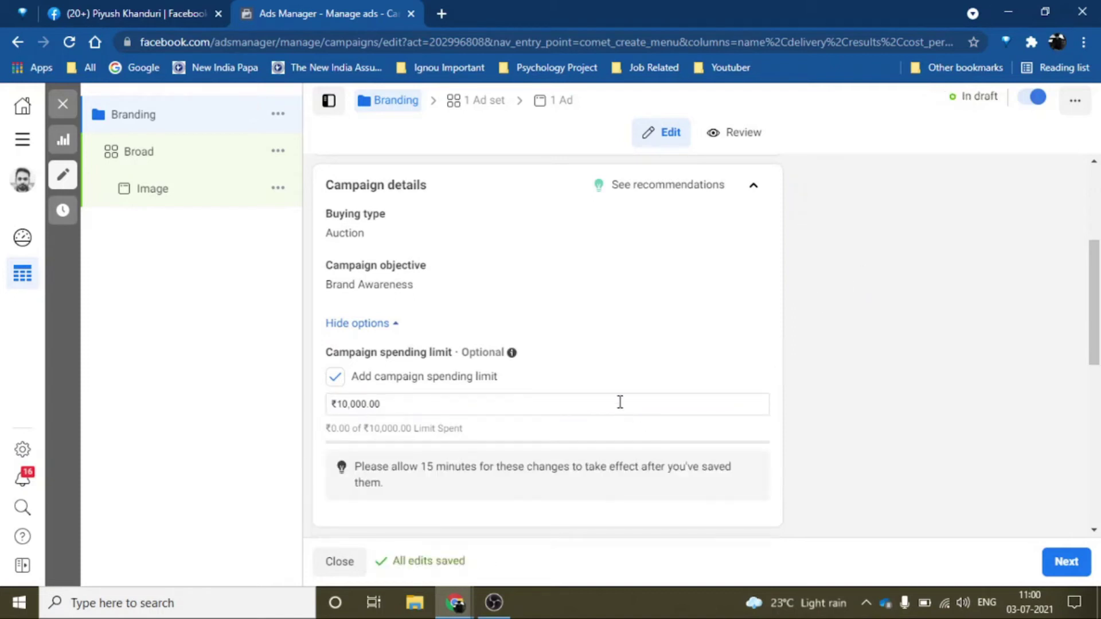
{"action": "scroll", "coordinate": [620, 402], "scroll_direction": "down", "scroll_amount": 5}
{"action": "scroll", "coordinate": [620, 401], "scroll_direction": "up", "scroll_amount": 2}
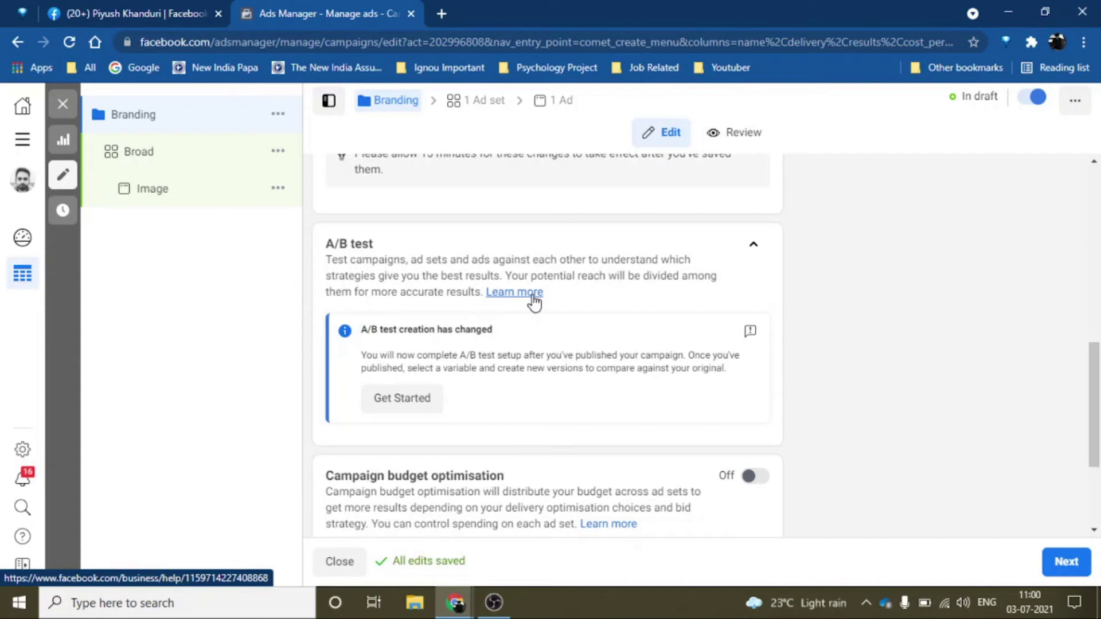
{"action": "scroll", "coordinate": [854, 408], "scroll_direction": "down", "scroll_amount": 2}
{"action": "scroll", "coordinate": [855, 408], "scroll_direction": "up", "scroll_amount": 1}
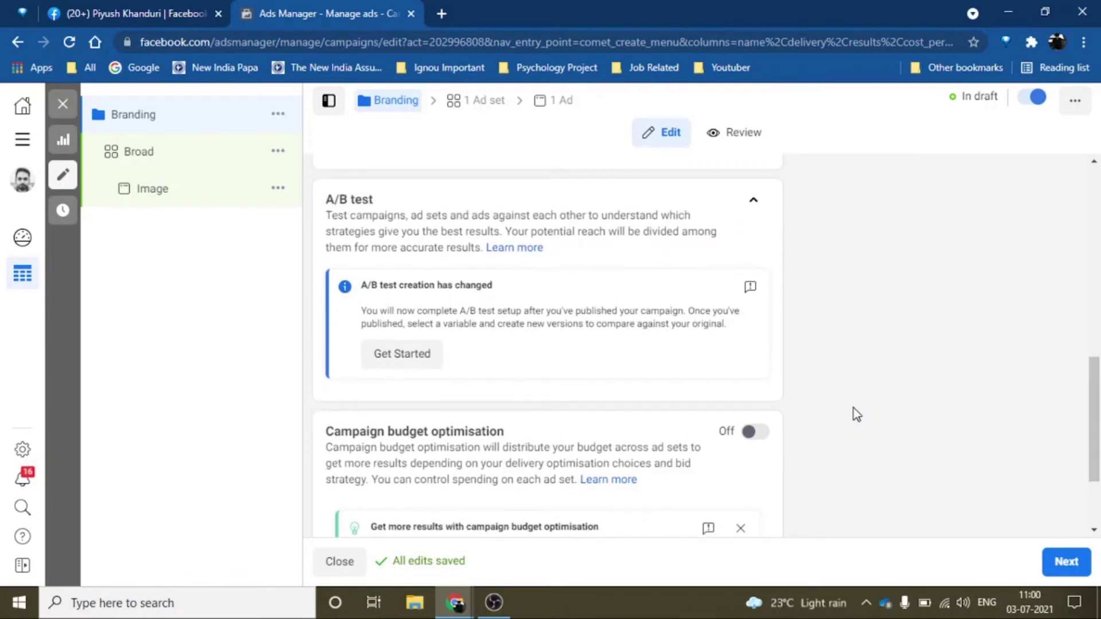
{"action": "scroll", "coordinate": [845, 380], "scroll_direction": "down", "scroll_amount": 2}
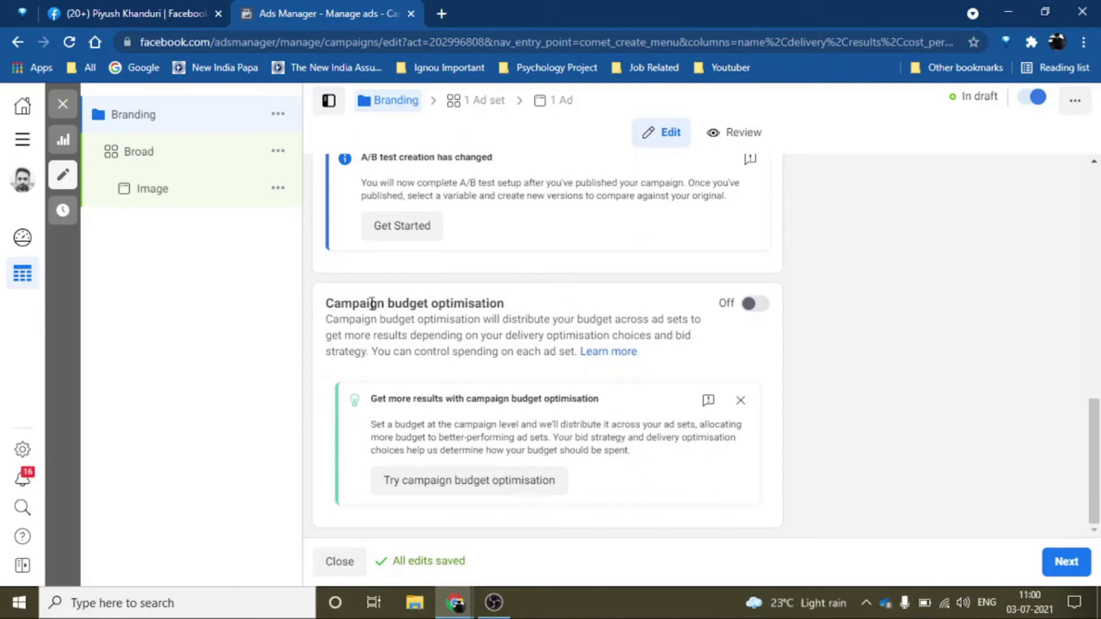
{"action": "left_click_drag", "start_coordinate": [361, 304], "coordinate": [515, 310]}
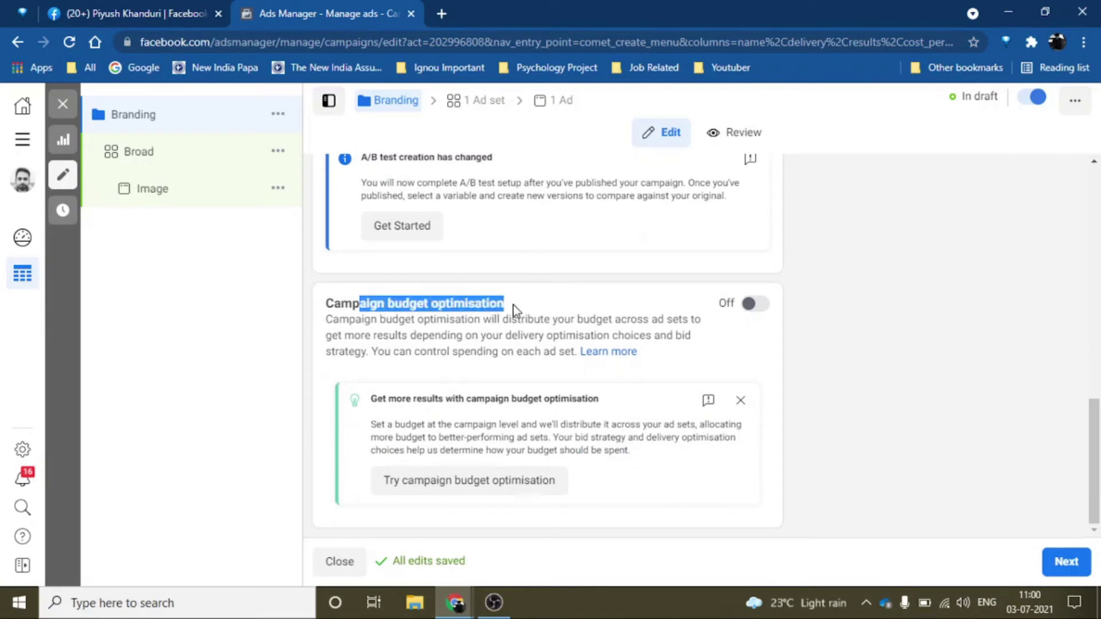
{"action": "left_click", "coordinate": [553, 308]}
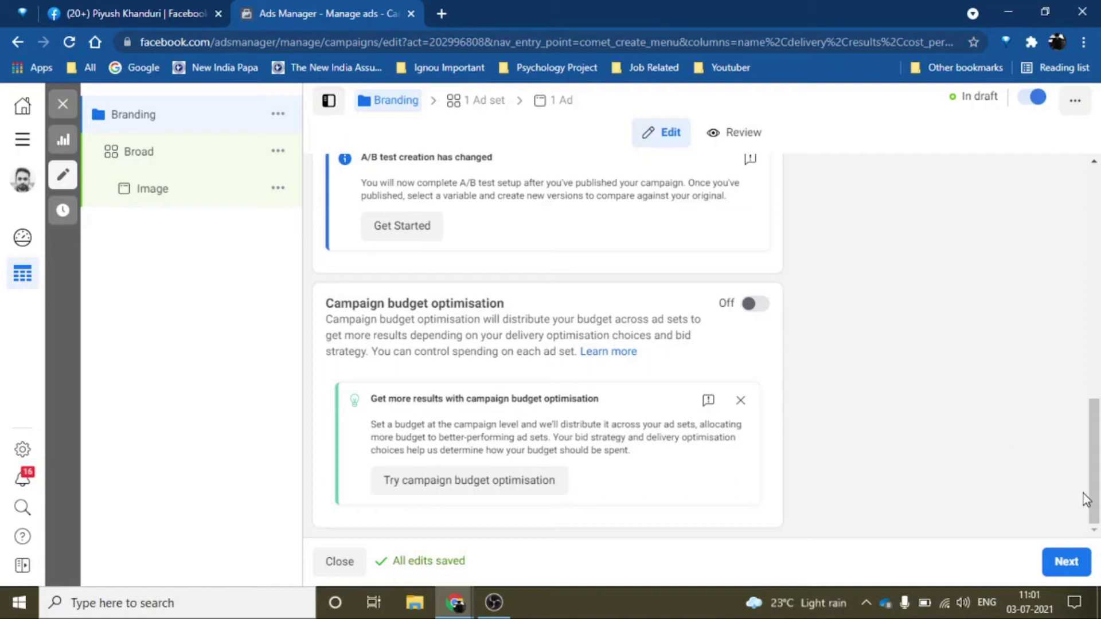
{"action": "left_click", "coordinate": [1074, 571]}
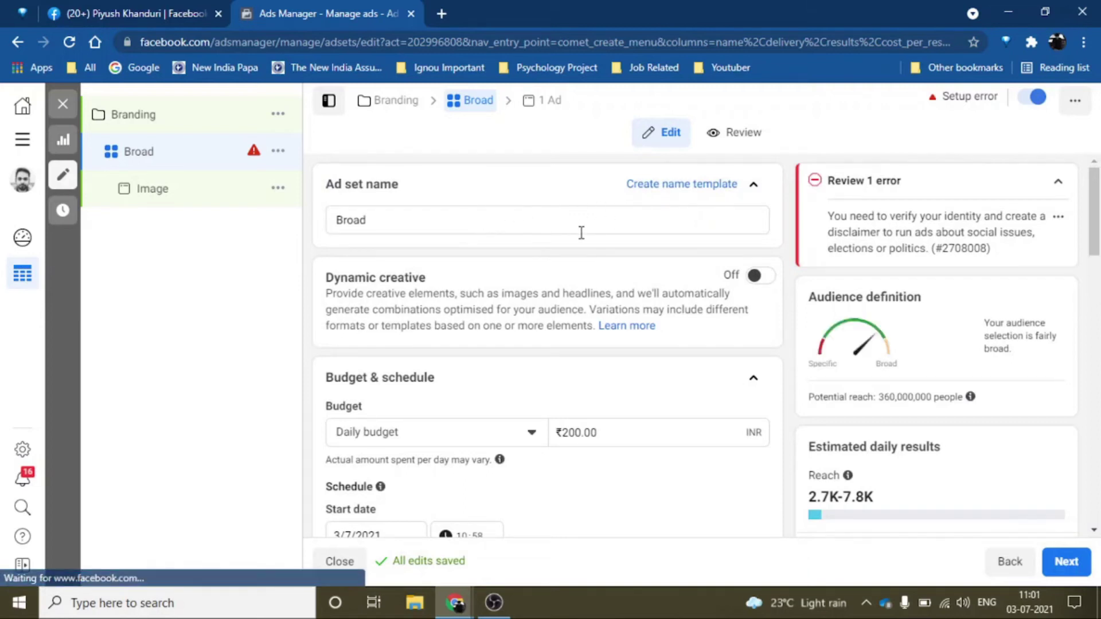
{"action": "key", "text": "alt+Tab"}
{"action": "key", "text": "alt+Tab"}
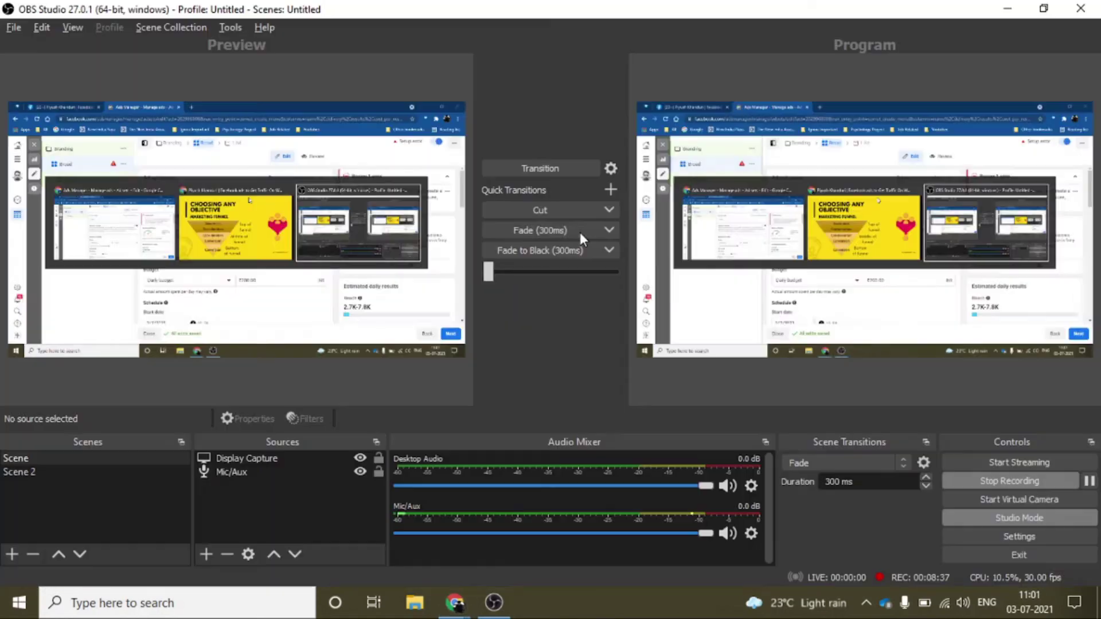
{"action": "key", "text": "alt+Tab"}
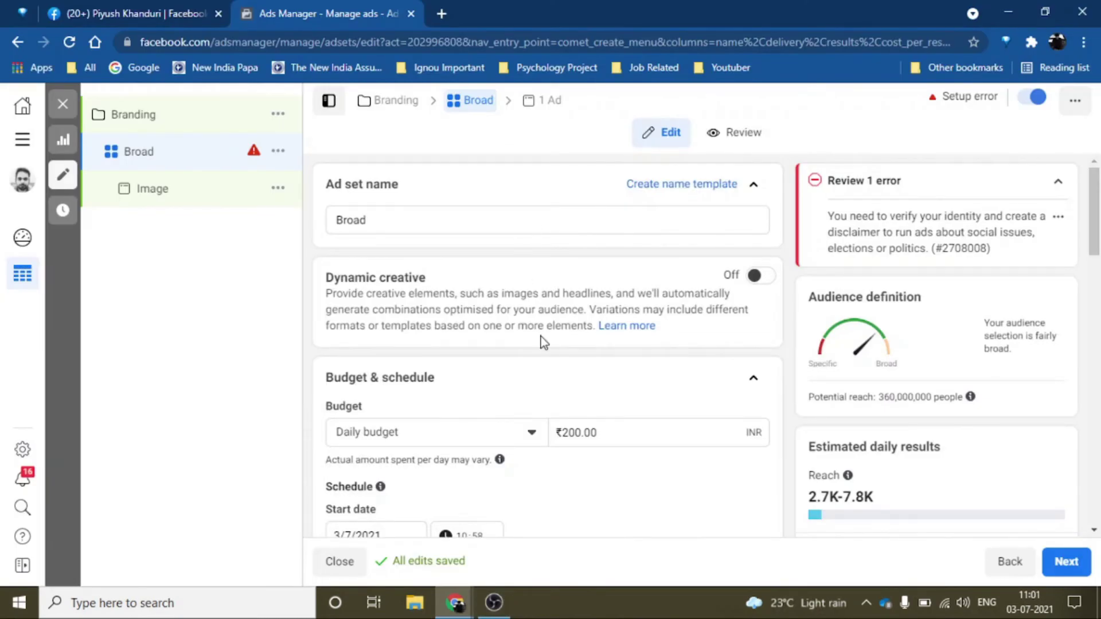
Switch the Broad ad set's budget type to Lifetime budget and set the amount to ₹5,000.
{"action": "scroll", "coordinate": [542, 336], "scroll_direction": "down", "scroll_amount": 1}
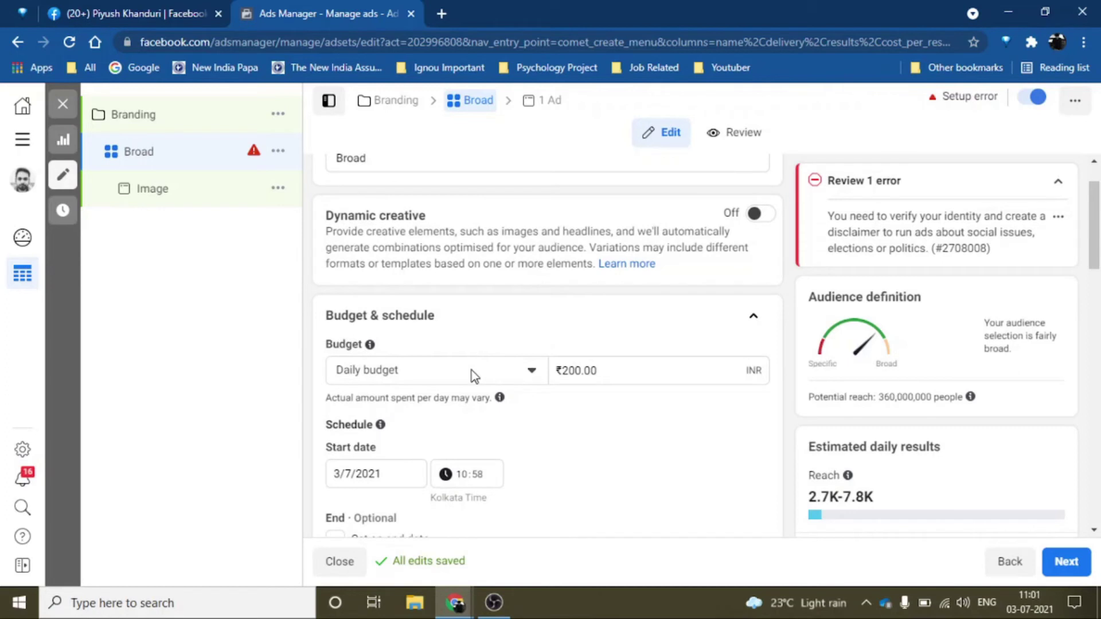
{"action": "left_click", "coordinate": [473, 373]}
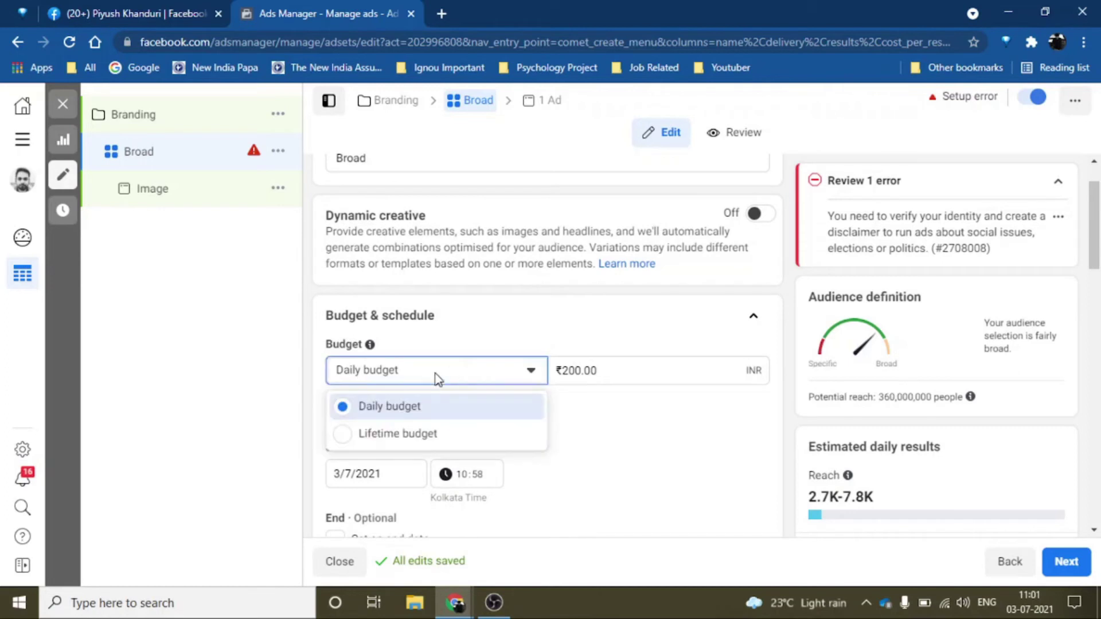
{"action": "left_click", "coordinate": [404, 434]}
{"action": "left_click", "coordinate": [655, 369]}
{"action": "key", "text": "BackSpace"}
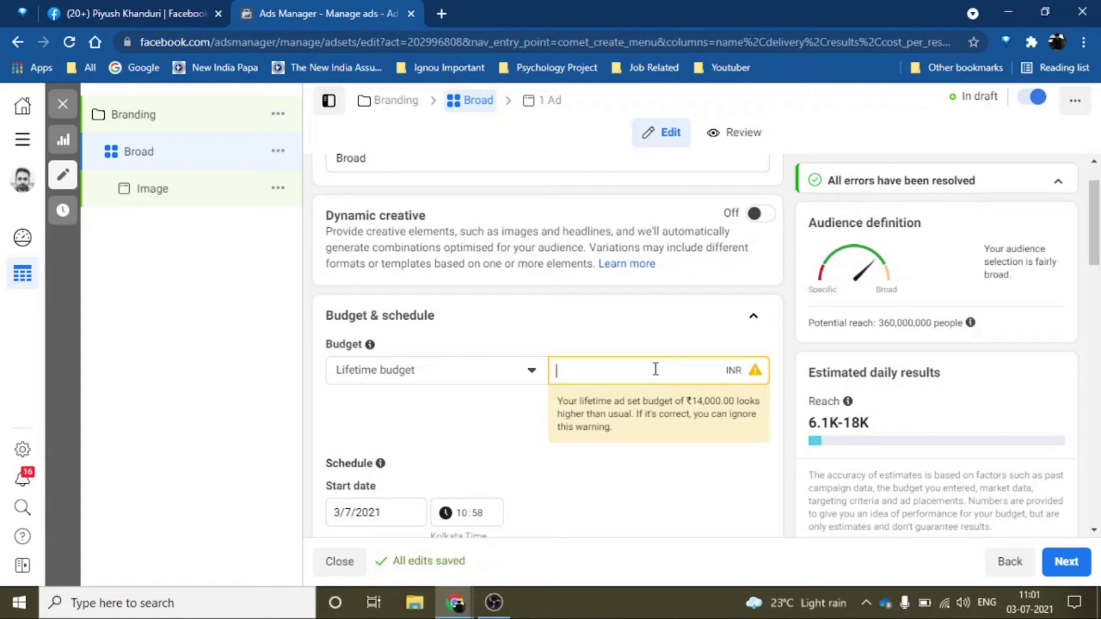
{"action": "type", "text": "5,000"}
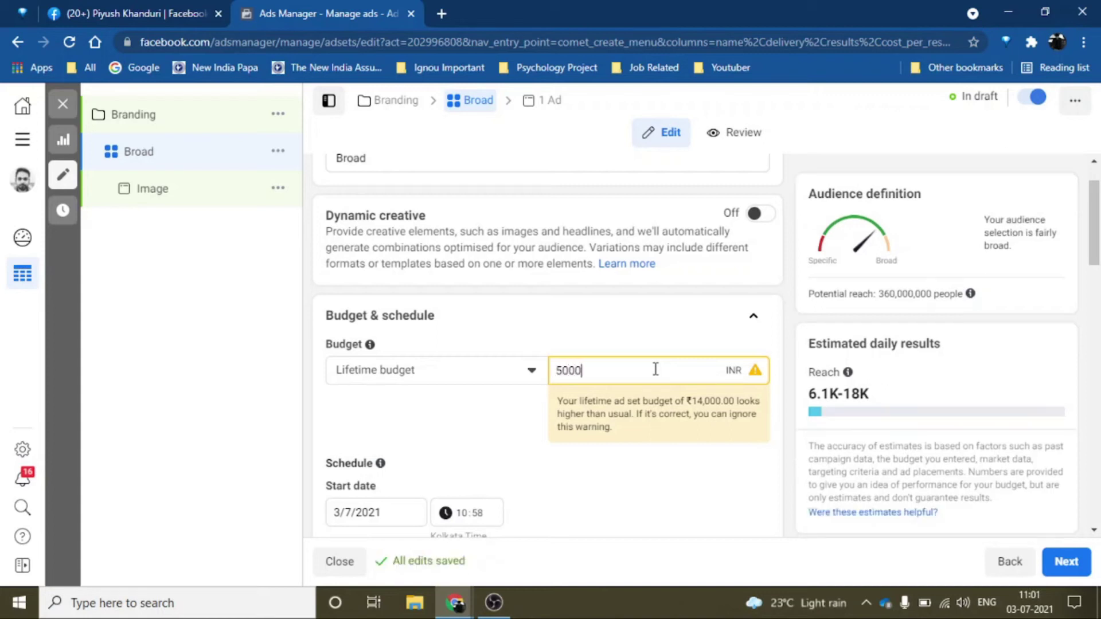
{"action": "left_click", "coordinate": [646, 305]}
Schedule the ad set to start on 5/7/2021 and end on 11/7/2021.
{"action": "scroll", "coordinate": [485, 475], "scroll_direction": "down", "scroll_amount": 1}
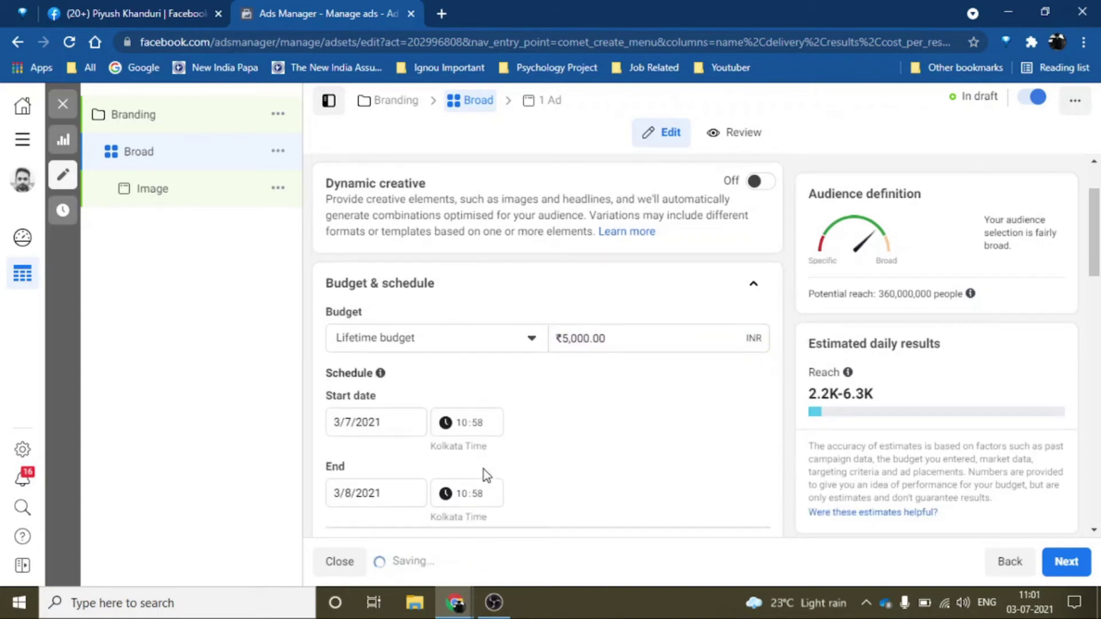
{"action": "left_click", "coordinate": [362, 376]}
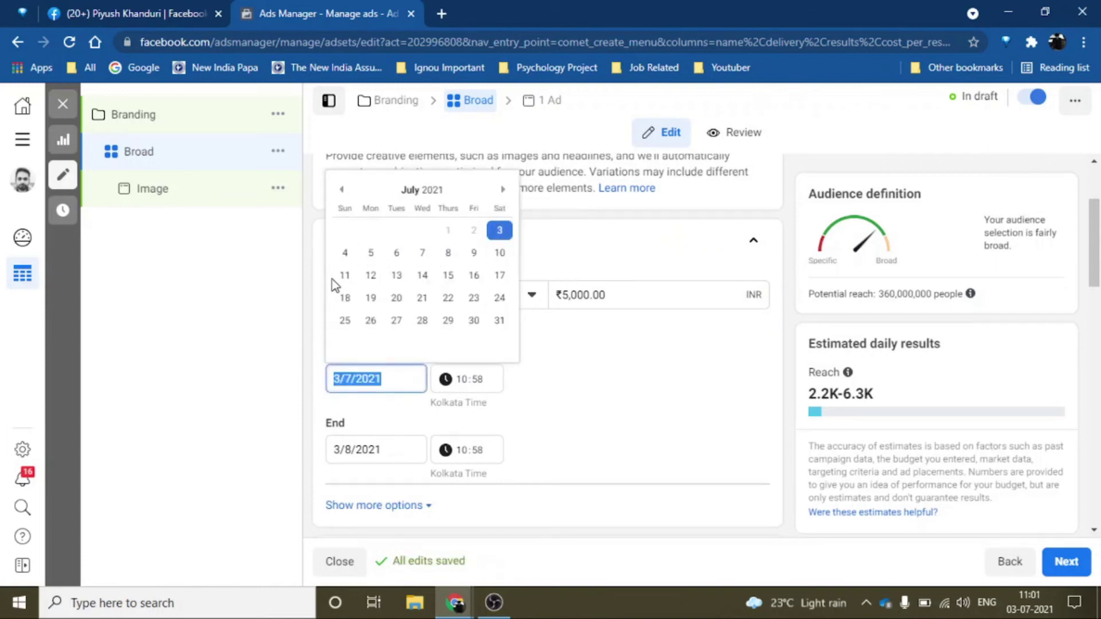
{"action": "left_click", "coordinate": [371, 257]}
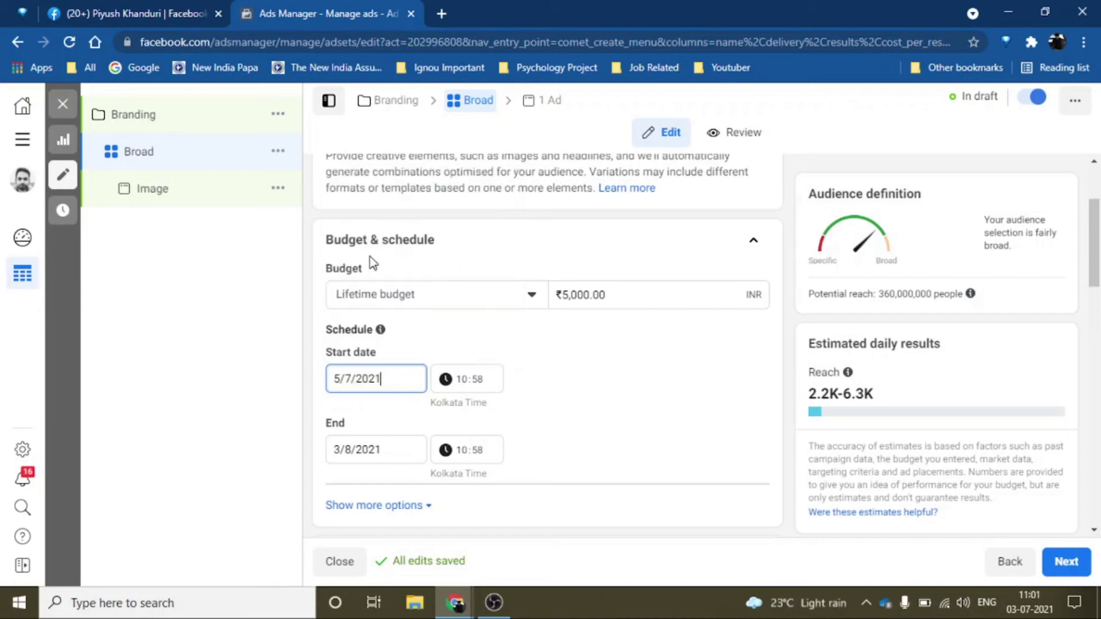
{"action": "left_click", "coordinate": [362, 450]}
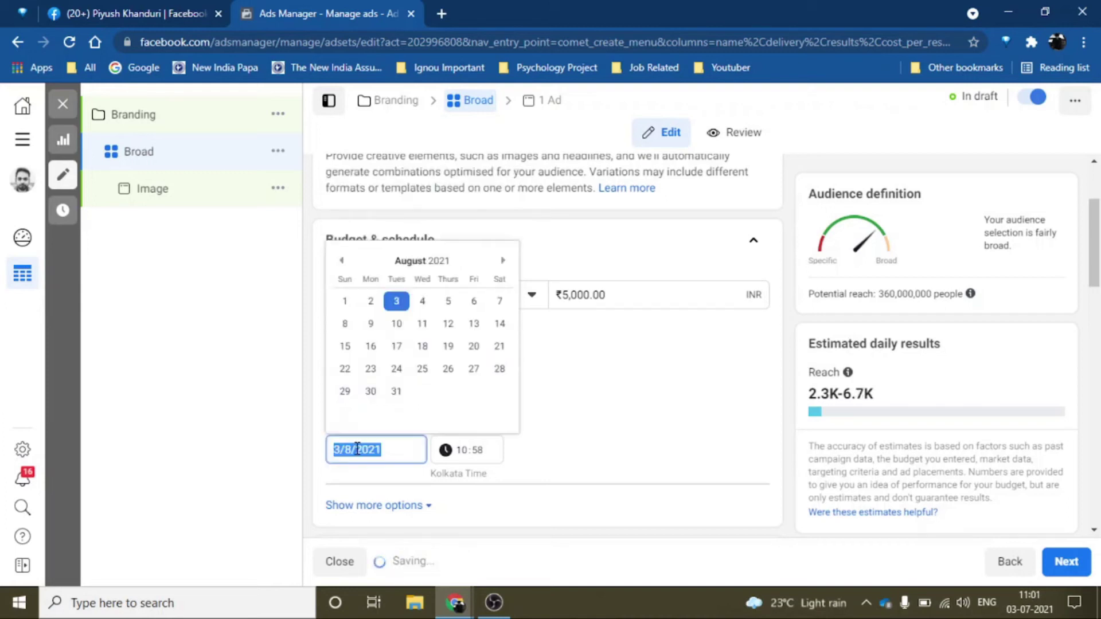
{"action": "left_click", "coordinate": [343, 261]}
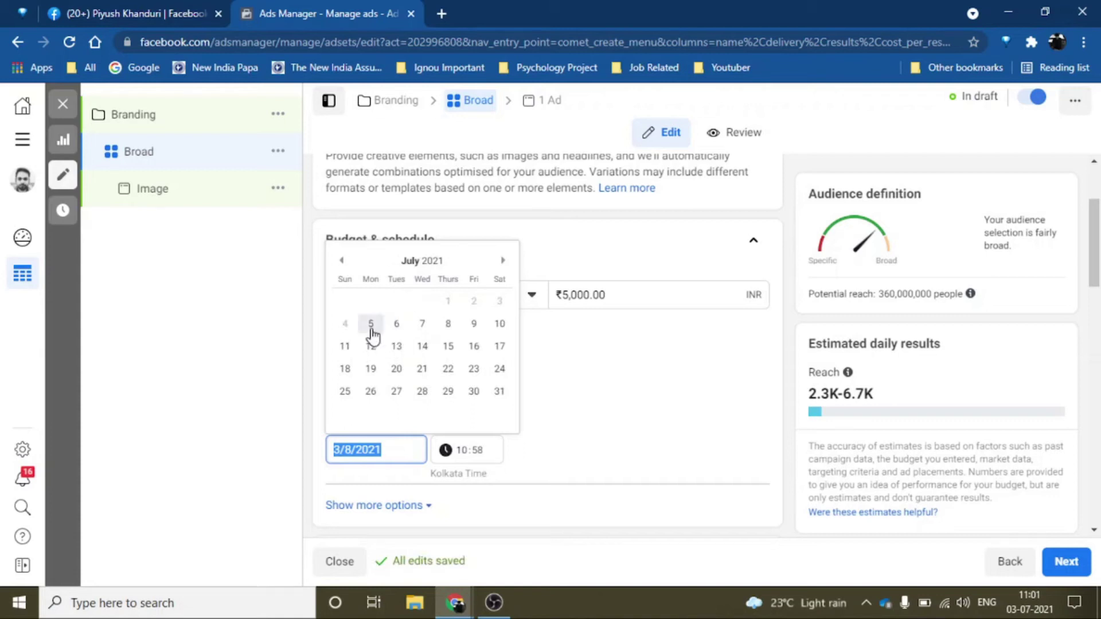
{"action": "left_click", "coordinate": [345, 346]}
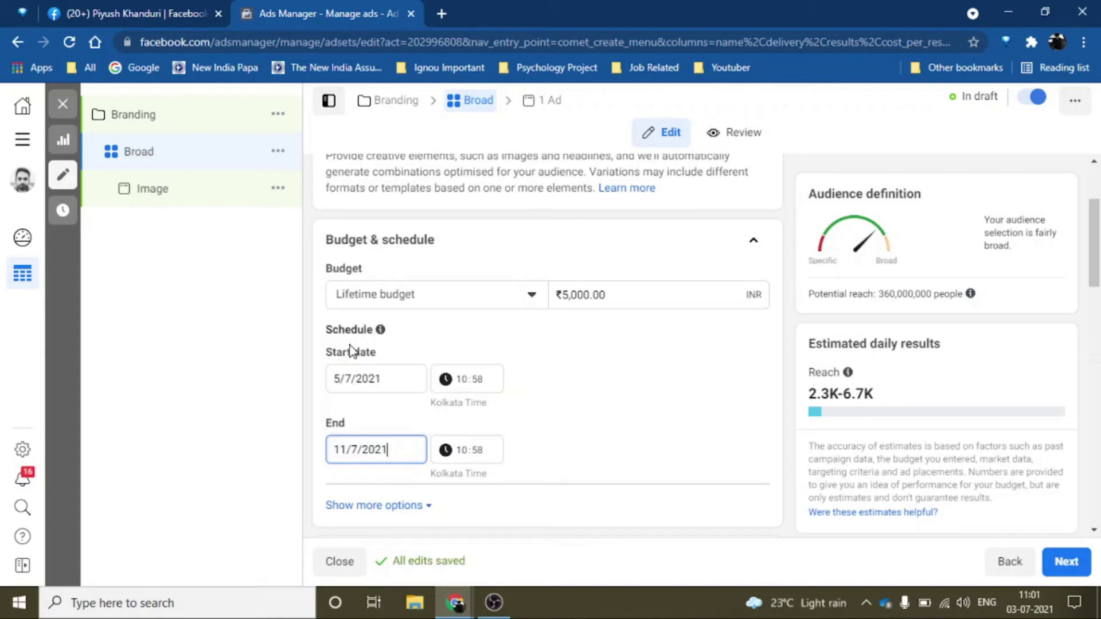
Set the schedule's start time to 00:00 and its end time to 23:58.
{"action": "left_click", "coordinate": [458, 381]}
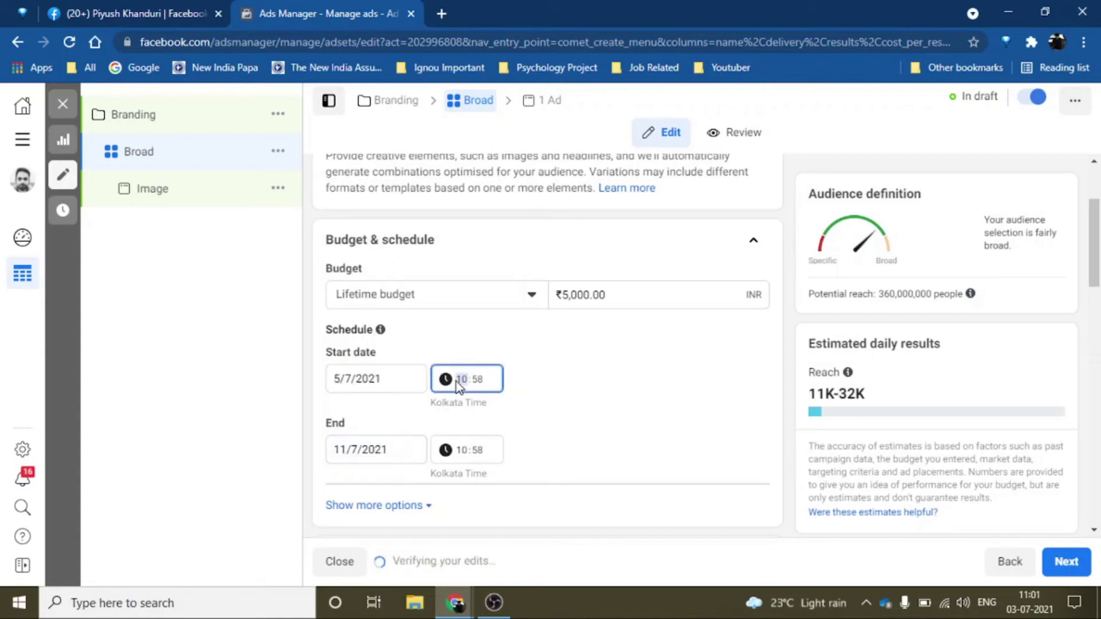
{"action": "type", "text": "00:00"}
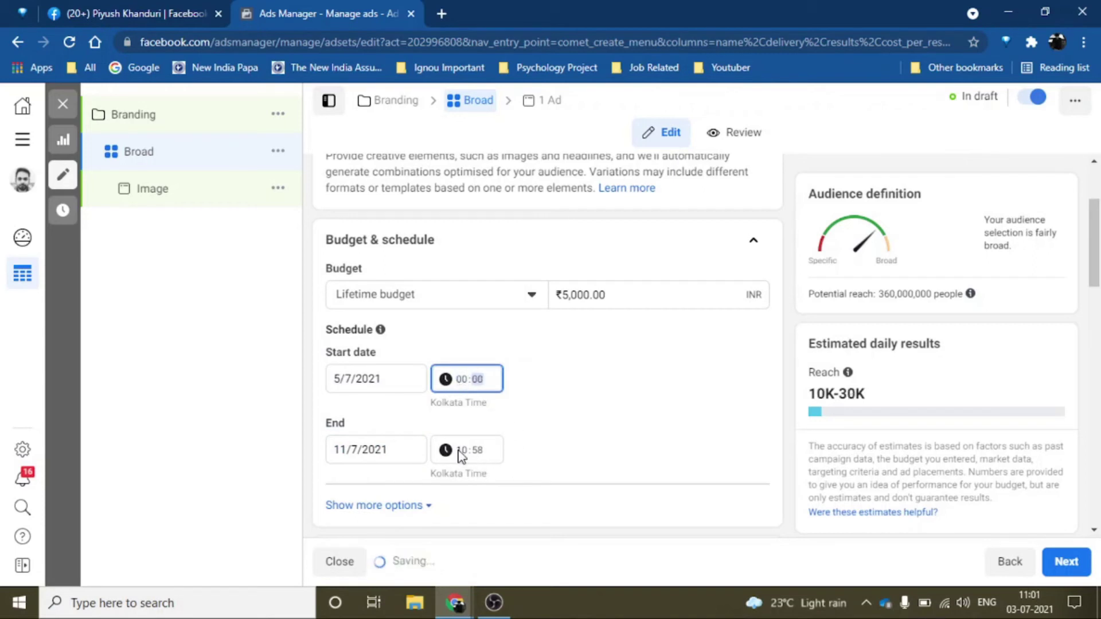
{"action": "left_click", "coordinate": [459, 452]}
{"action": "type", "text": "23"}
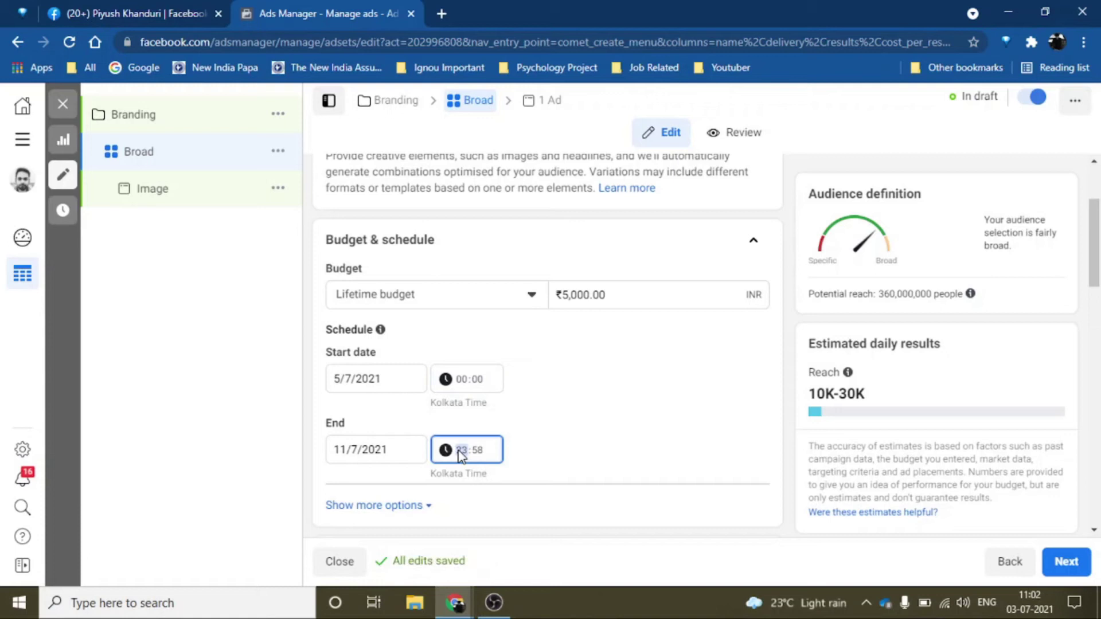
{"action": "left_click", "coordinate": [546, 450]}
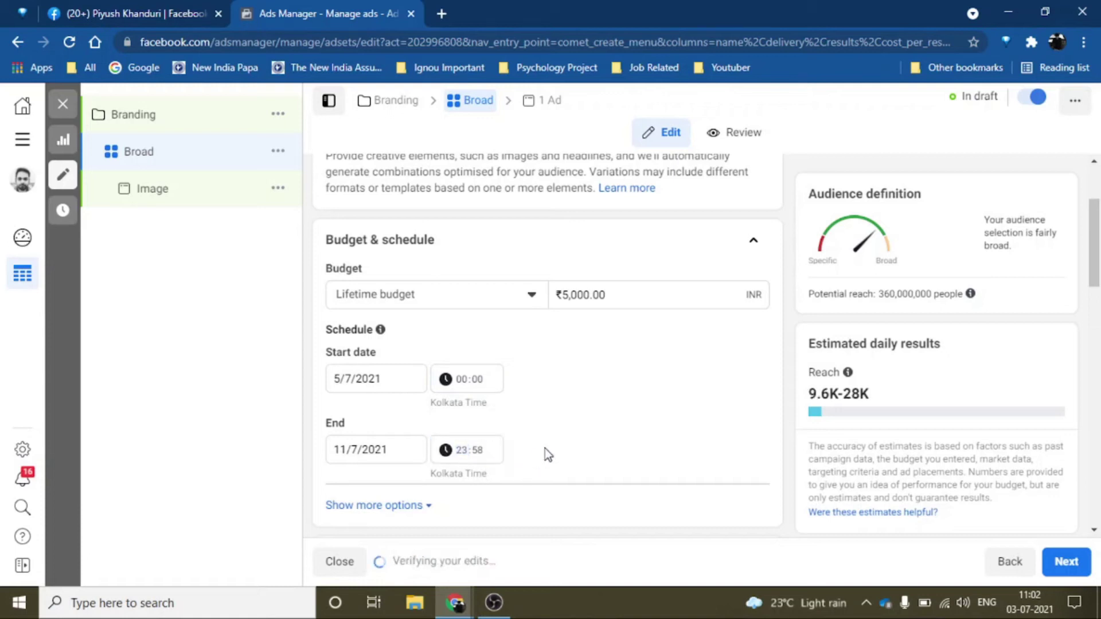
Reveal the additional schedule options, try running ads on a schedule, and turn that option back off.
{"action": "scroll", "coordinate": [554, 441], "scroll_direction": "down", "scroll_amount": 5}
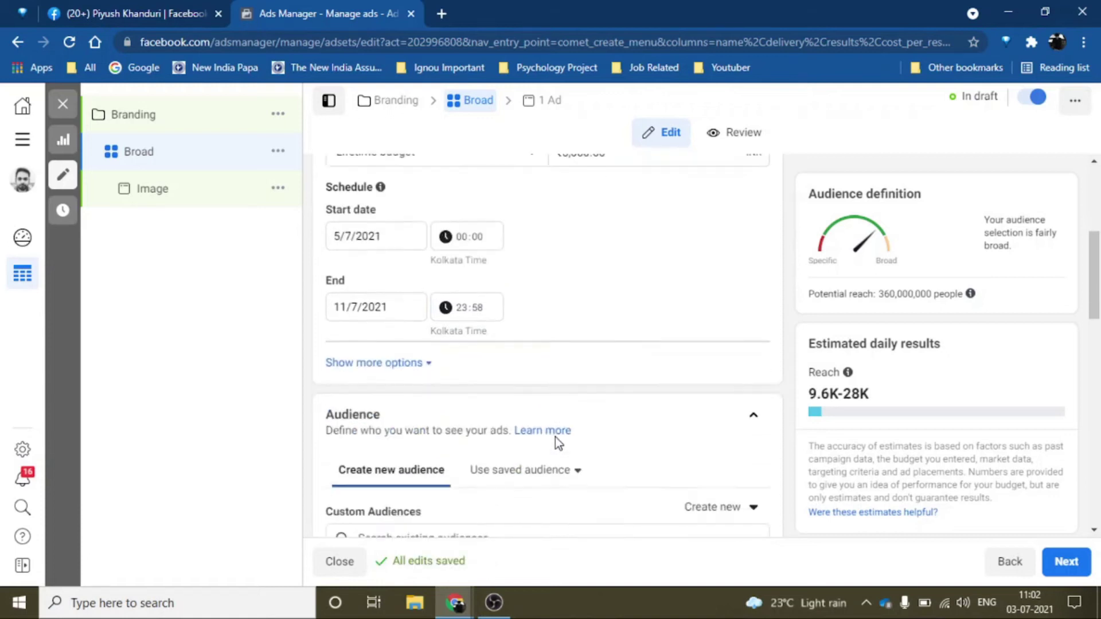
{"action": "scroll", "coordinate": [517, 306], "scroll_direction": "up", "scroll_amount": 4}
{"action": "scroll", "coordinate": [517, 305], "scroll_direction": "down", "scroll_amount": 3}
{"action": "scroll", "coordinate": [518, 305], "scroll_direction": "up", "scroll_amount": 2}
{"action": "scroll", "coordinate": [518, 305], "scroll_direction": "down", "scroll_amount": 3}
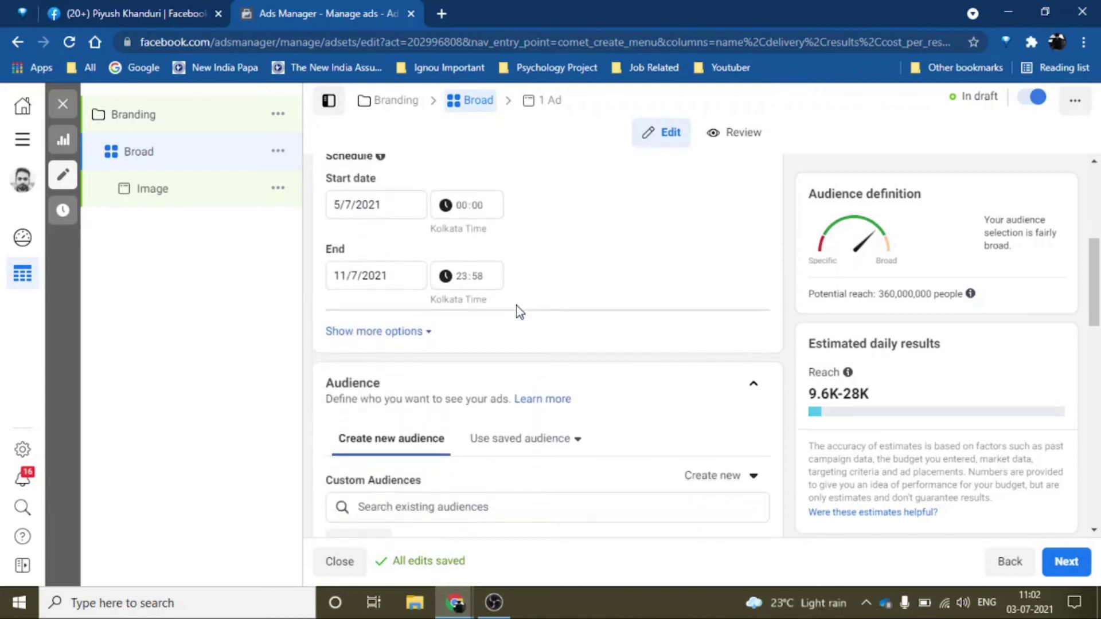
{"action": "left_click", "coordinate": [412, 251]}
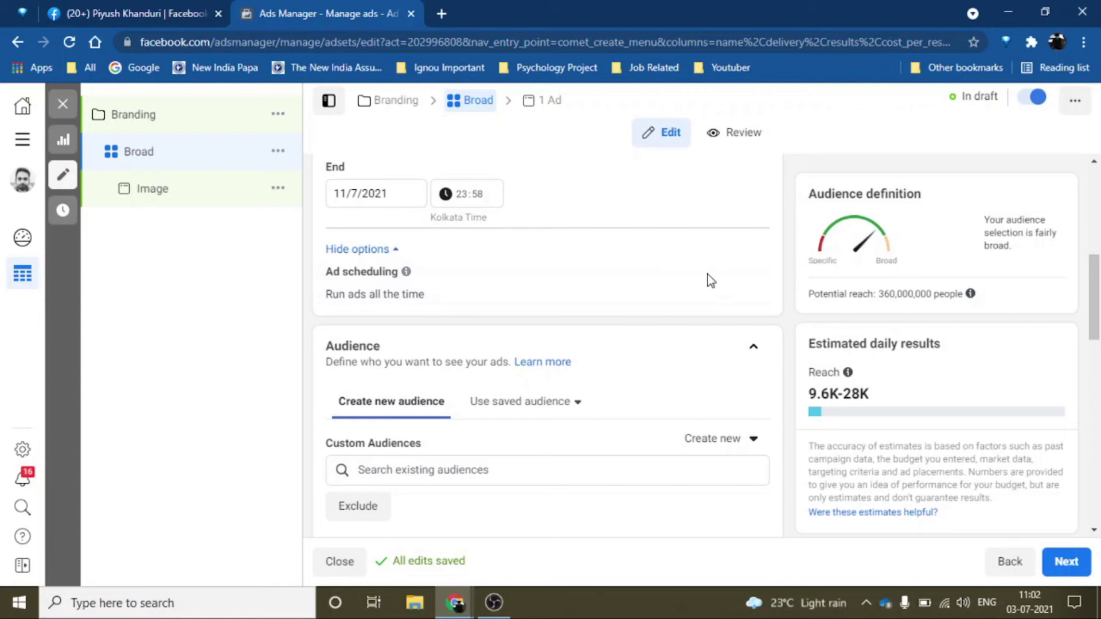
{"action": "left_click", "coordinate": [760, 276]}
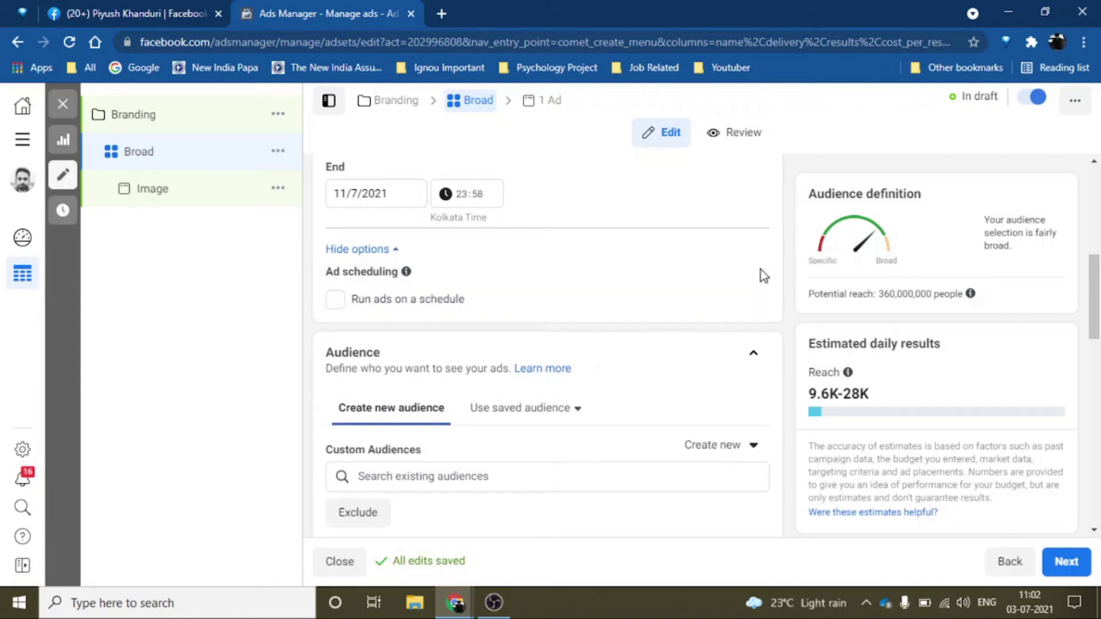
{"action": "left_click", "coordinate": [423, 301]}
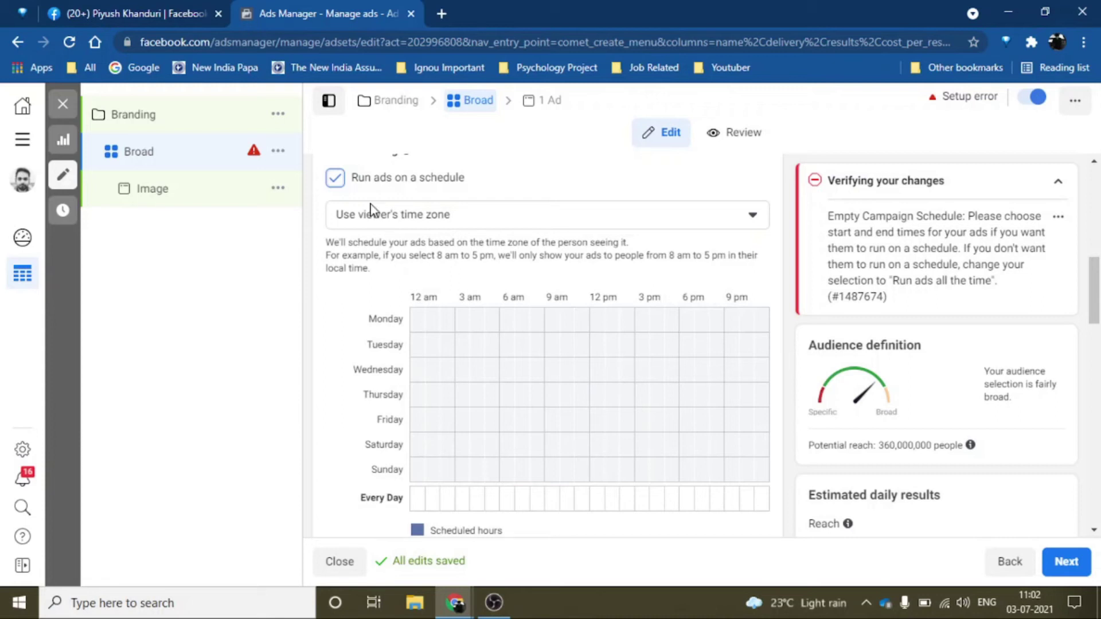
{"action": "left_click", "coordinate": [335, 178]}
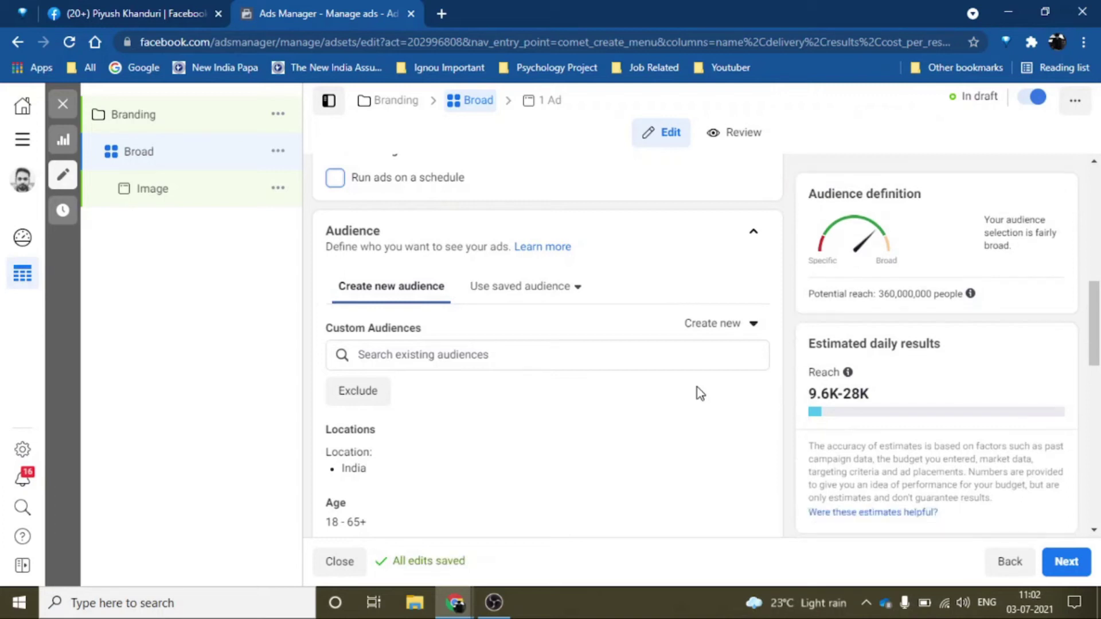
Set the minimum age of the Broad ad set's audience to 23.
{"action": "scroll", "coordinate": [531, 428], "scroll_direction": "down", "scroll_amount": 1}
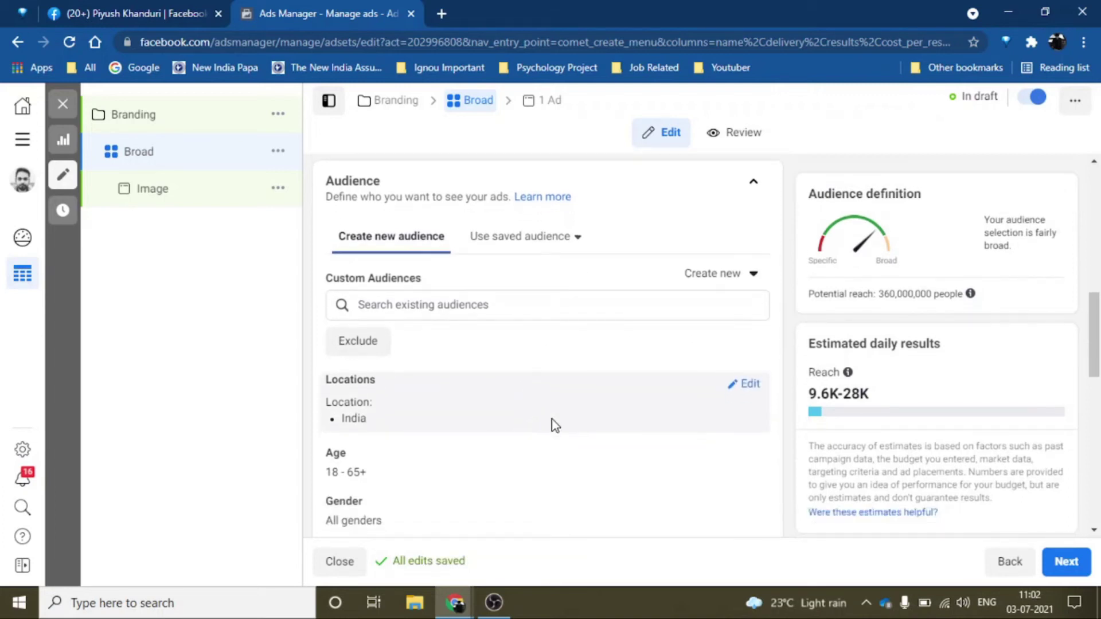
{"action": "scroll", "coordinate": [552, 419], "scroll_direction": "down", "scroll_amount": 3}
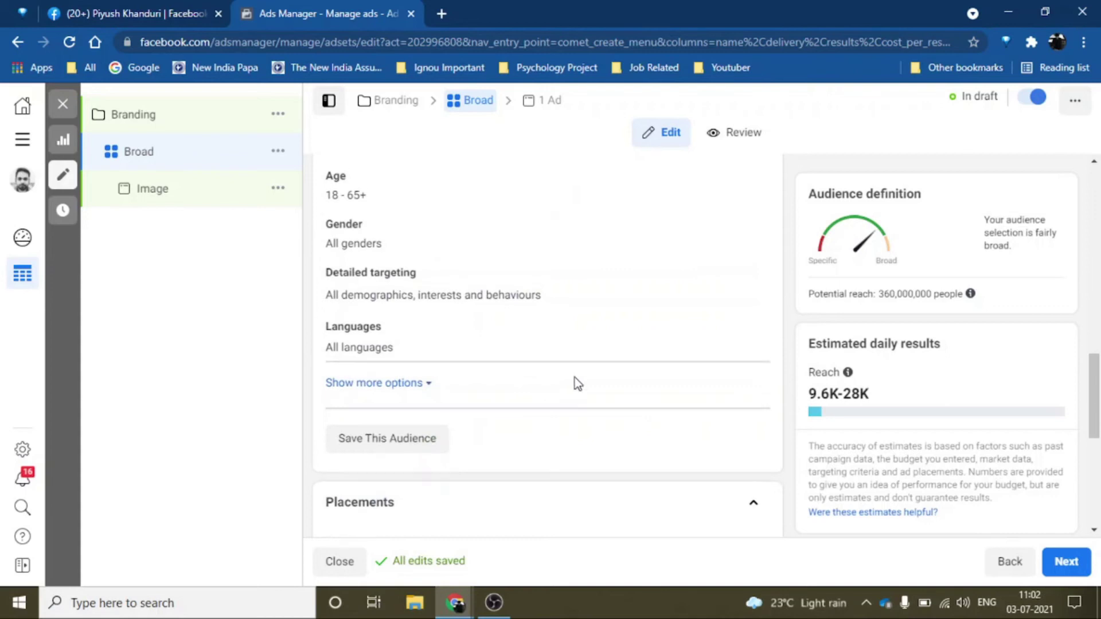
{"action": "scroll", "coordinate": [575, 378], "scroll_direction": "up", "scroll_amount": 2}
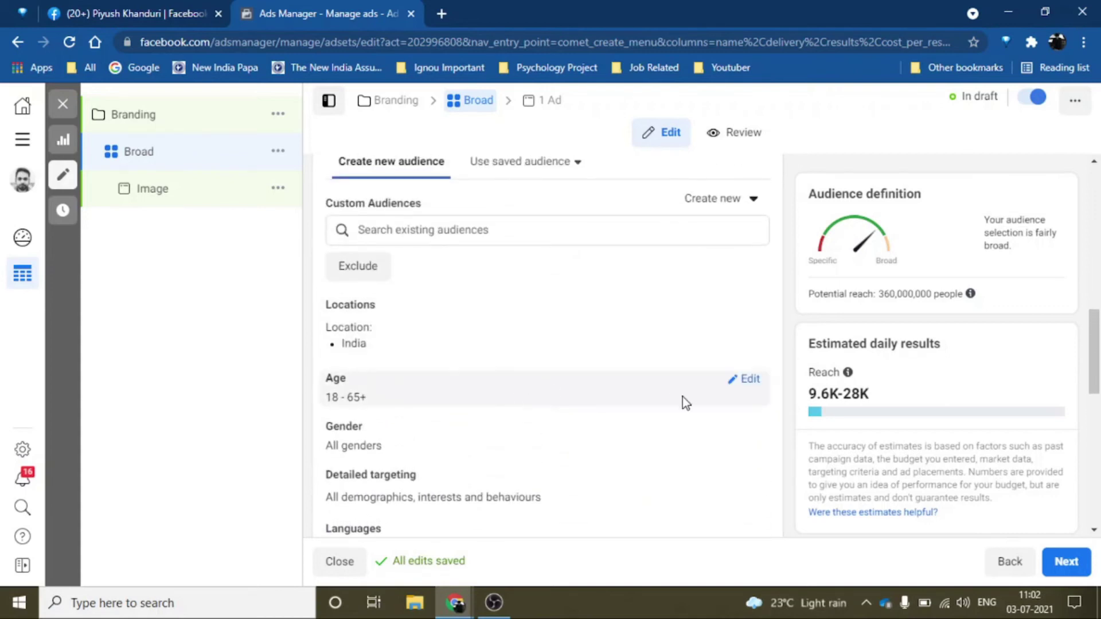
{"action": "left_click", "coordinate": [749, 380]}
{"action": "left_click", "coordinate": [367, 413]}
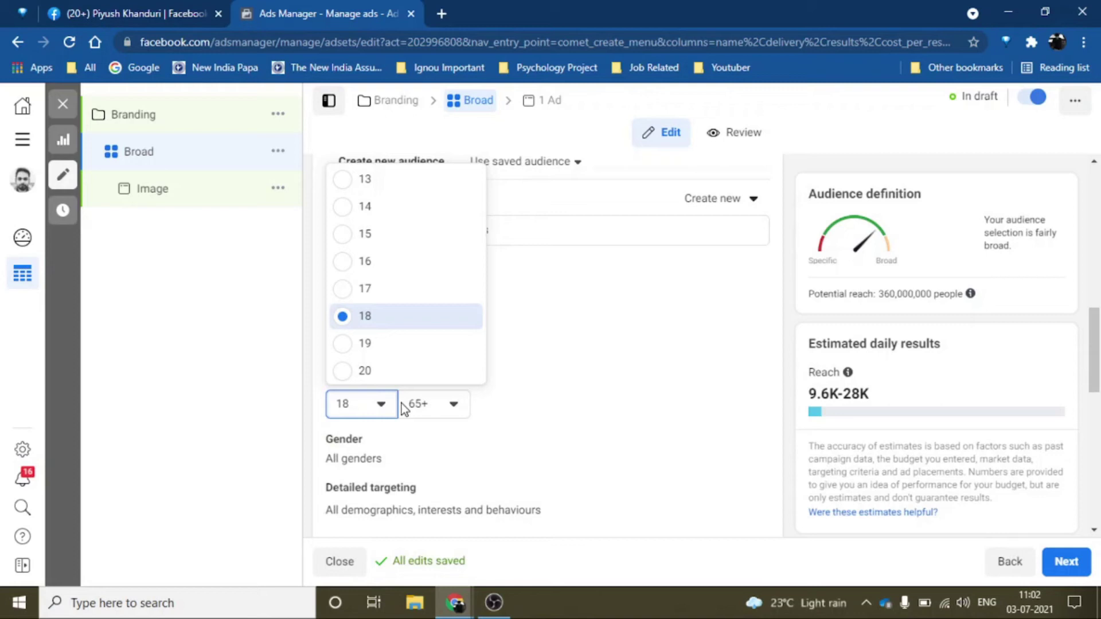
{"action": "scroll", "coordinate": [412, 338], "scroll_direction": "down", "scroll_amount": 1}
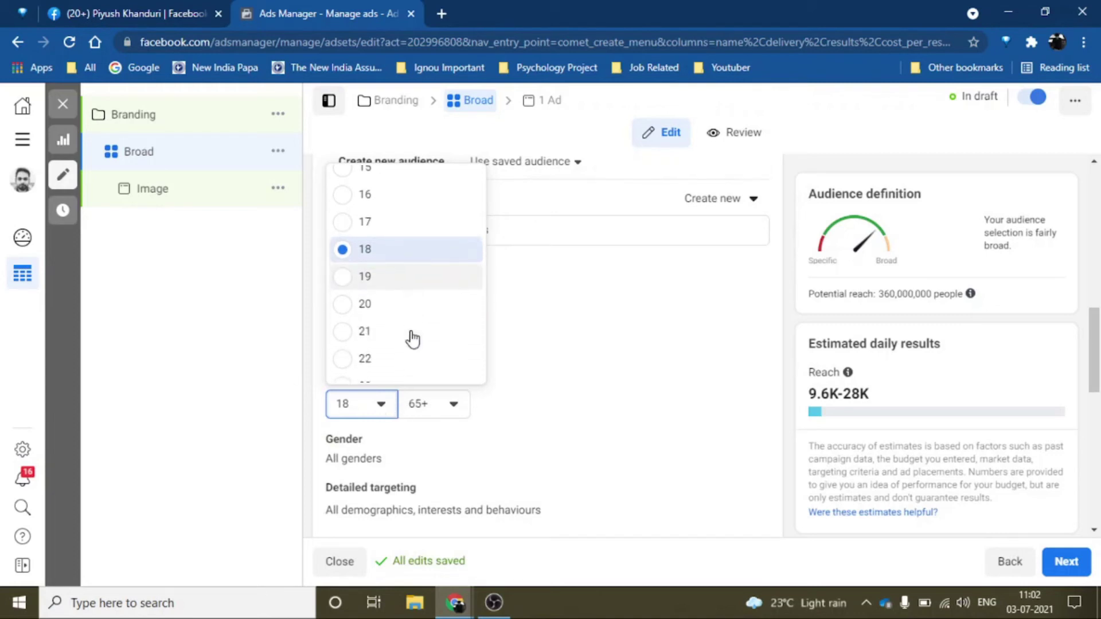
{"action": "scroll", "coordinate": [384, 356], "scroll_direction": "down", "scroll_amount": 1}
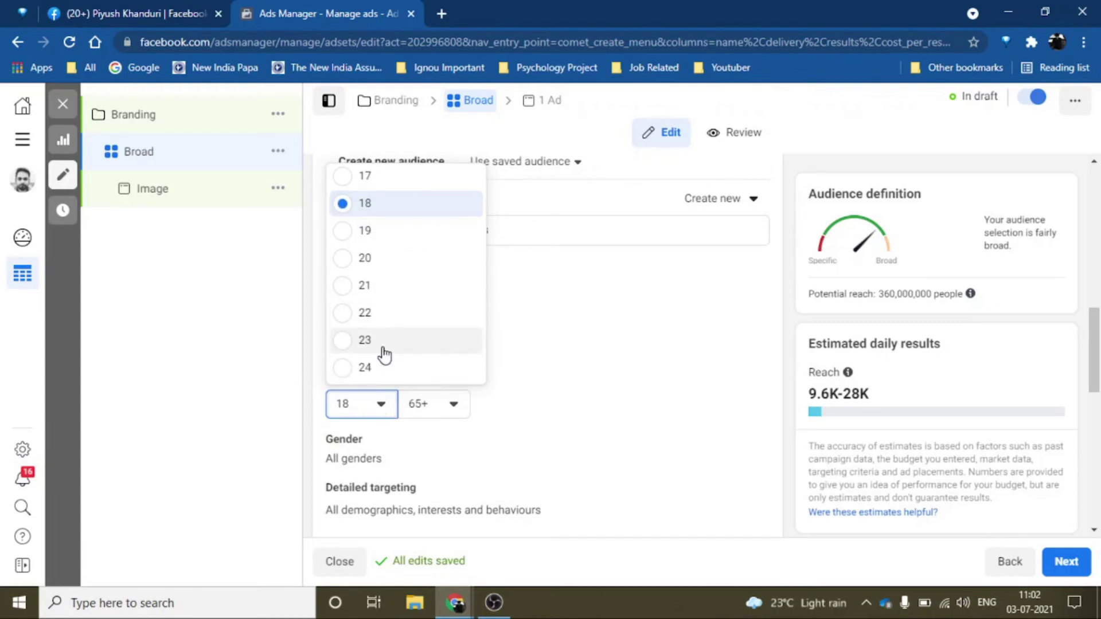
{"action": "left_click", "coordinate": [384, 349]}
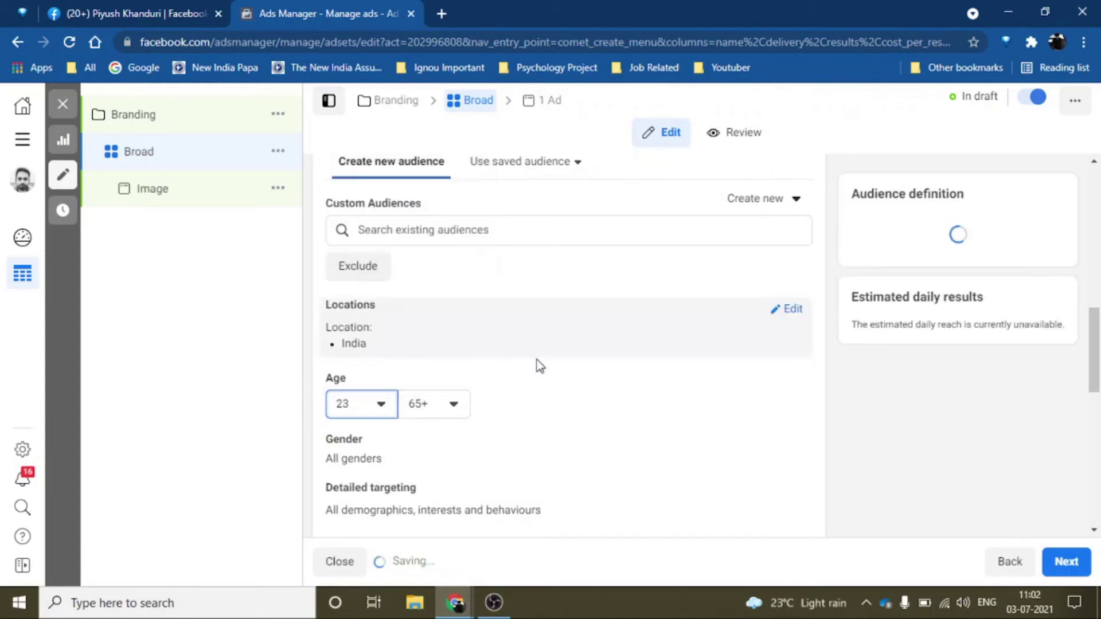
Set the maximum age of the audience to 35.
{"action": "left_click", "coordinate": [418, 405]}
{"action": "scroll", "coordinate": [466, 266], "scroll_direction": "up", "scroll_amount": 8}
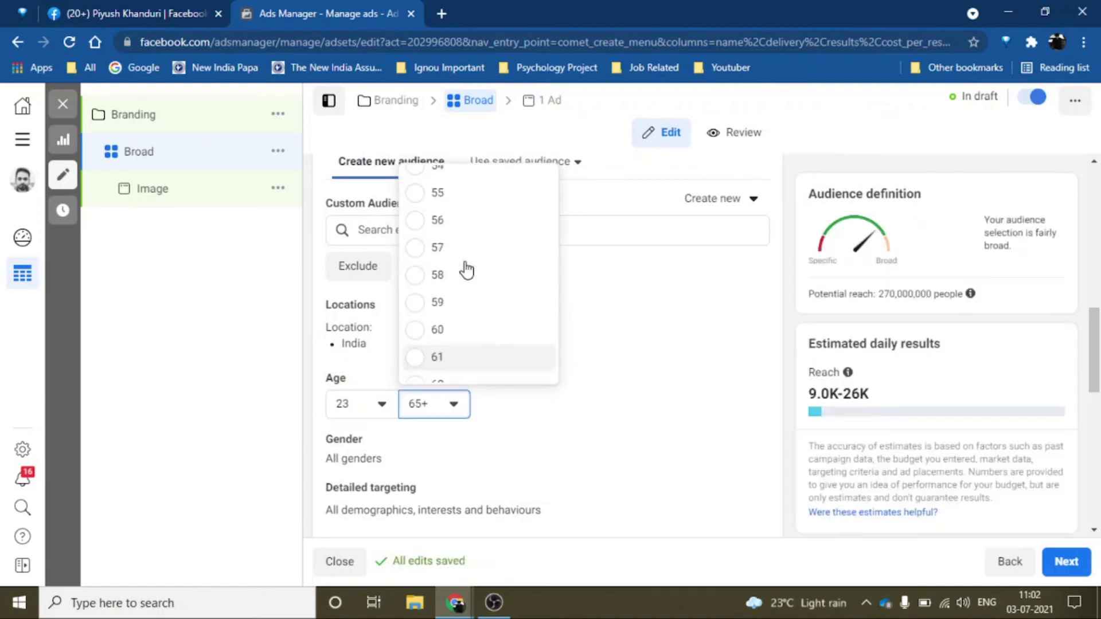
{"action": "scroll", "coordinate": [466, 268], "scroll_direction": "up", "scroll_amount": 4}
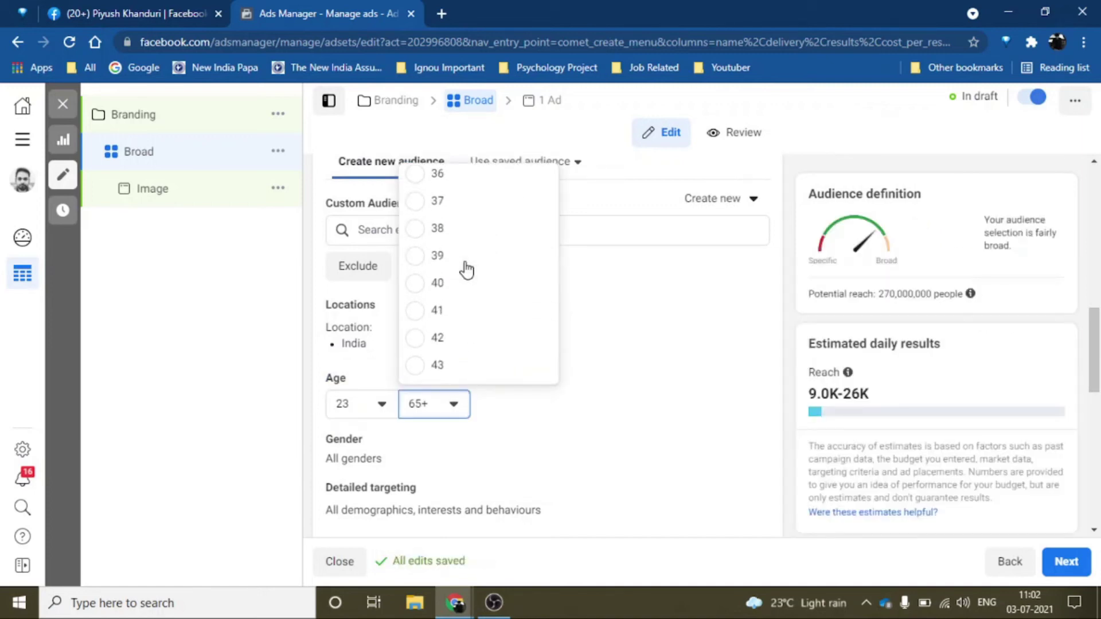
{"action": "scroll", "coordinate": [461, 258], "scroll_direction": "up", "scroll_amount": 1}
{"action": "scroll", "coordinate": [459, 247], "scroll_direction": "up", "scroll_amount": 2}
{"action": "left_click", "coordinate": [460, 244]}
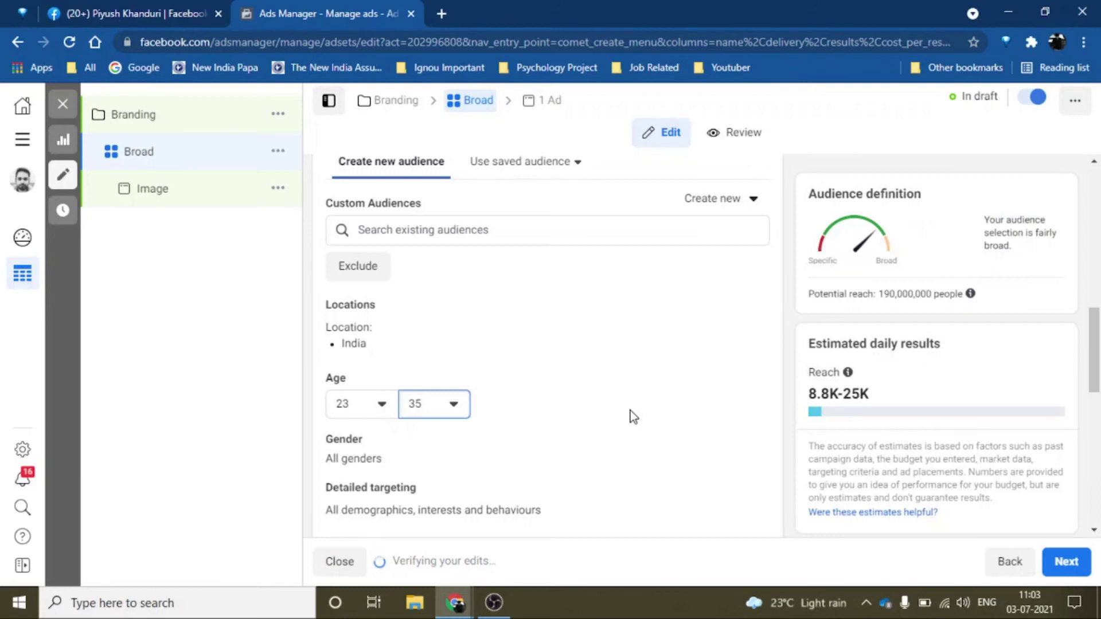
Search the detailed targeting for "ngo" and include the Non-governmental organization interest.
{"action": "scroll", "coordinate": [631, 410], "scroll_direction": "down", "scroll_amount": 3}
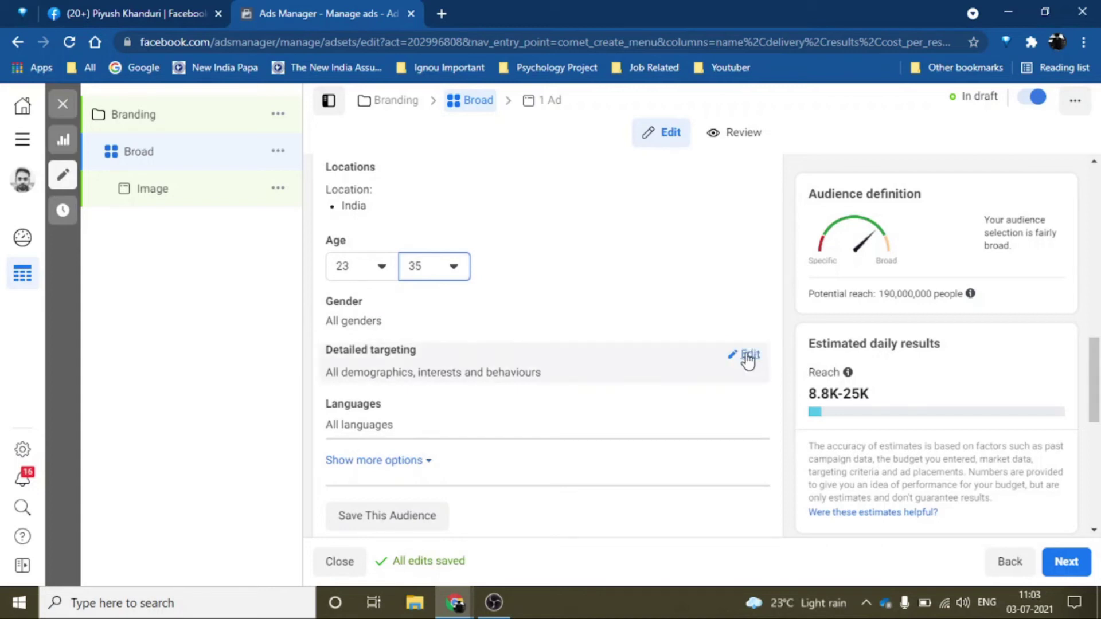
{"action": "left_click", "coordinate": [746, 354]}
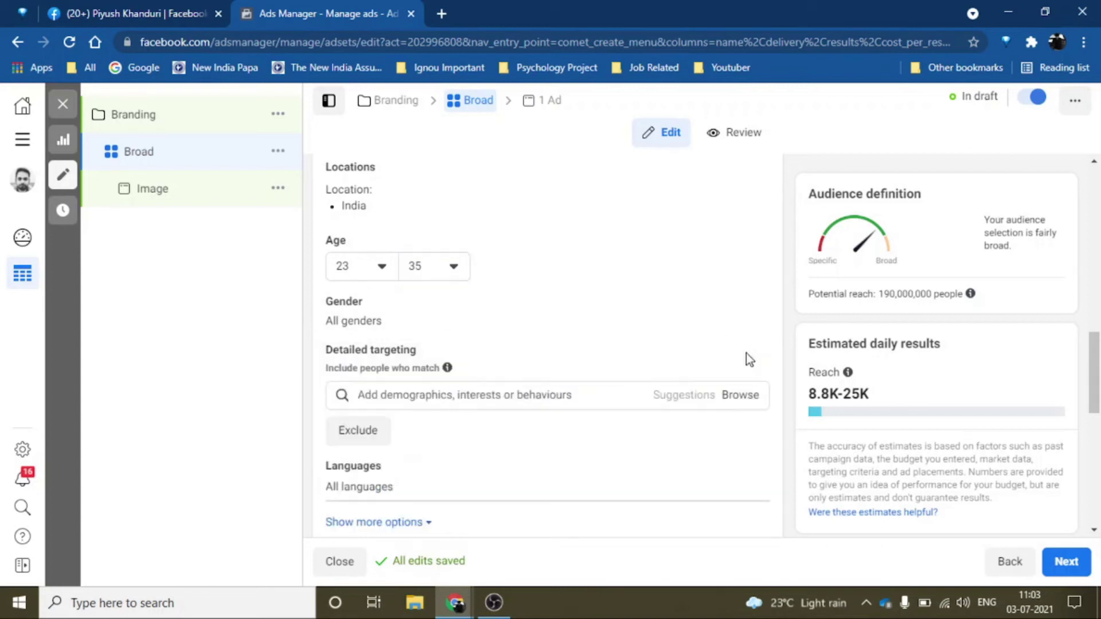
{"action": "left_click", "coordinate": [551, 398]}
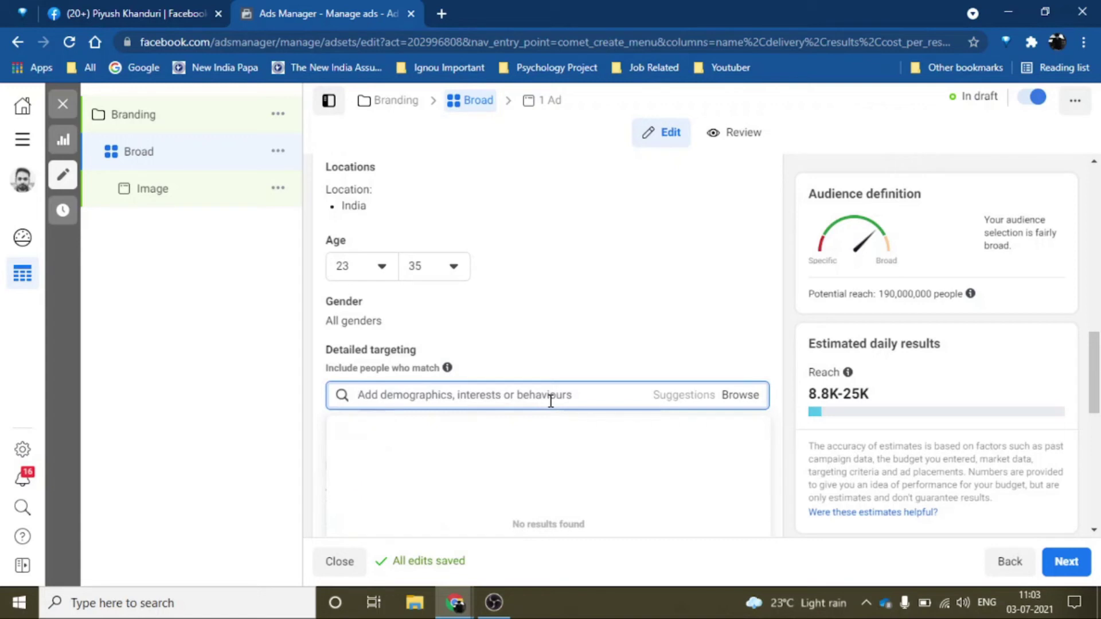
{"action": "type", "text": "ngo"}
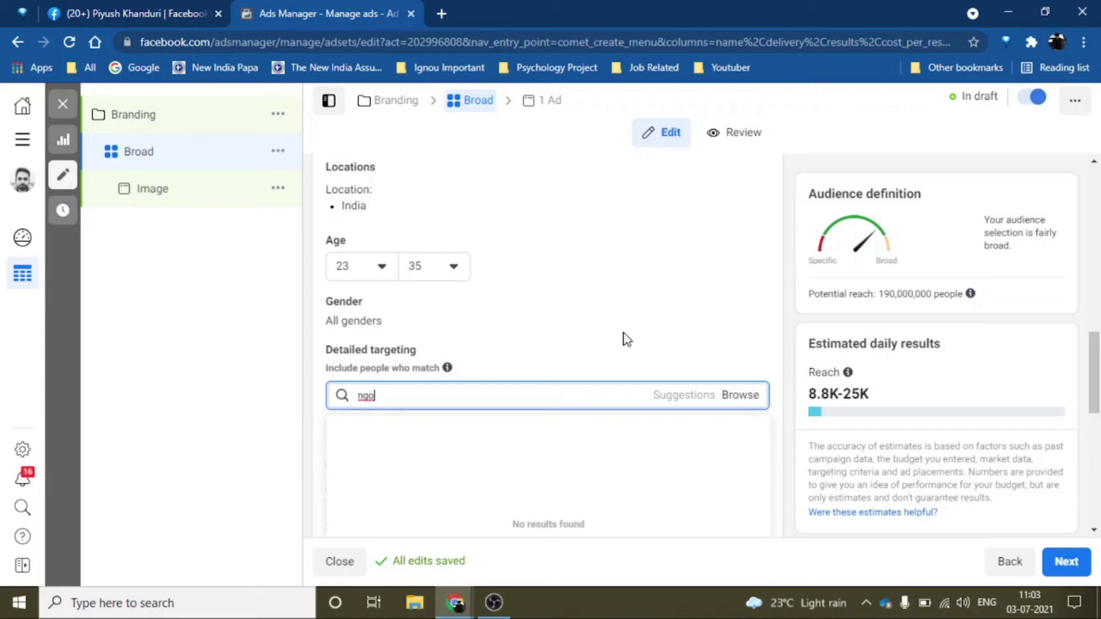
{"action": "scroll", "coordinate": [621, 338], "scroll_direction": "down", "scroll_amount": 1}
{"action": "double_click", "coordinate": [602, 316]}
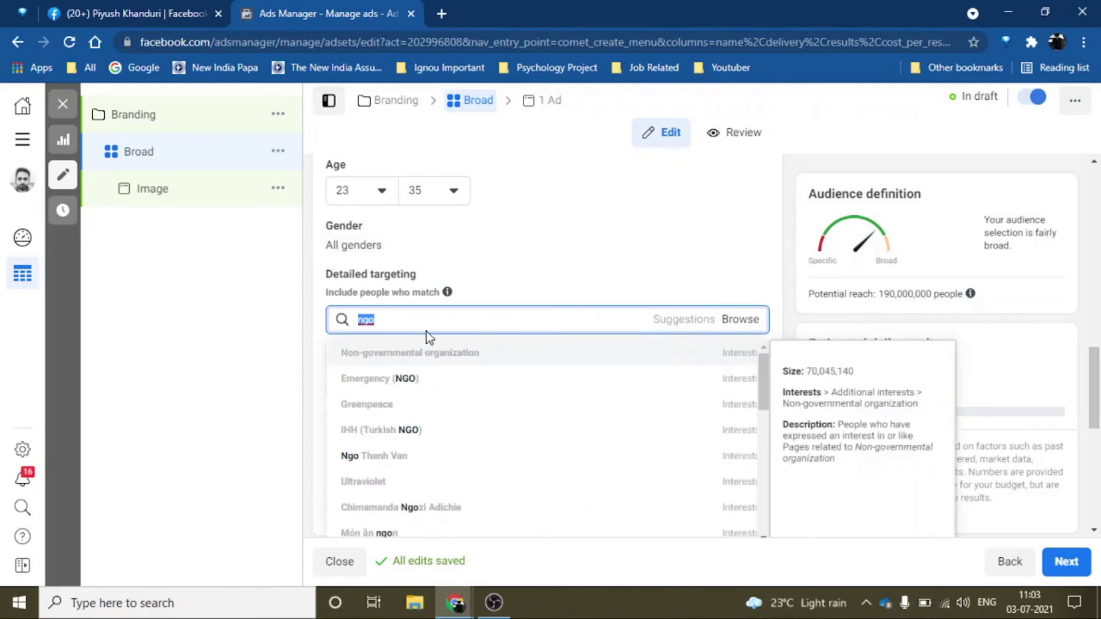
{"action": "left_click", "coordinate": [471, 357]}
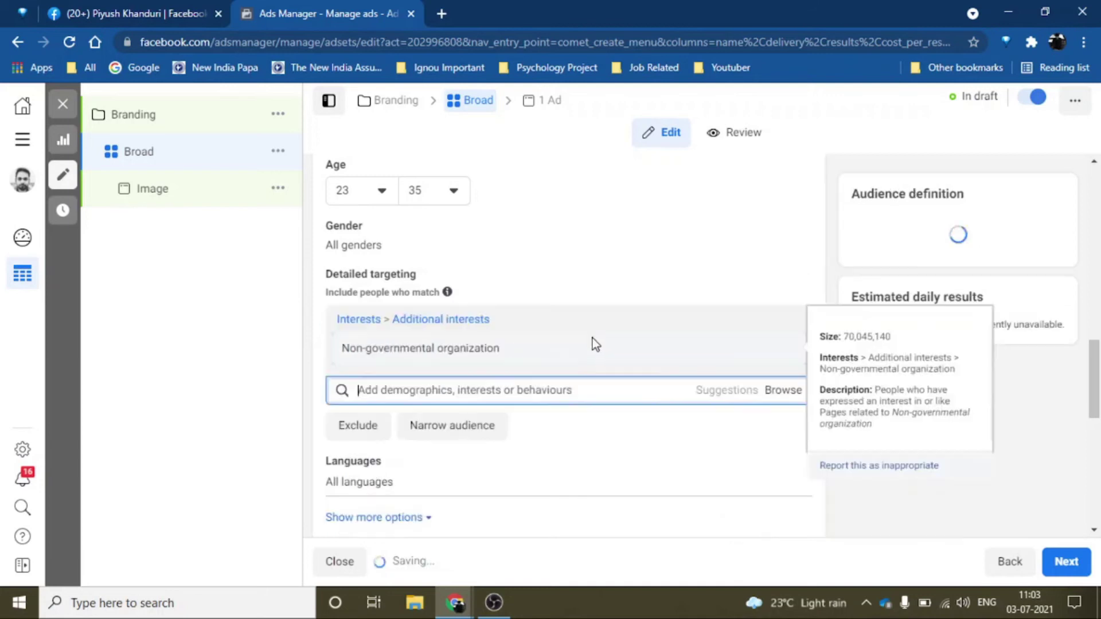
Add the suggested interests Non-profit organisation, Charitable organisation, Charity and causes, and Foundation (non-profit) to the detailed targeting.
{"action": "left_click", "coordinate": [720, 387]}
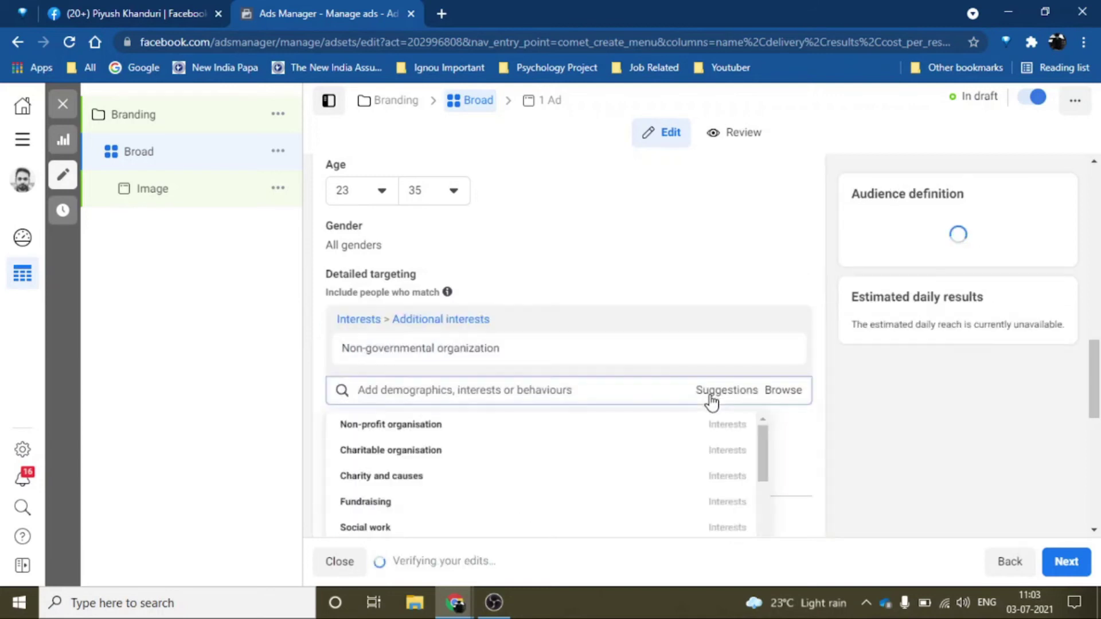
{"action": "left_click", "coordinate": [579, 439]}
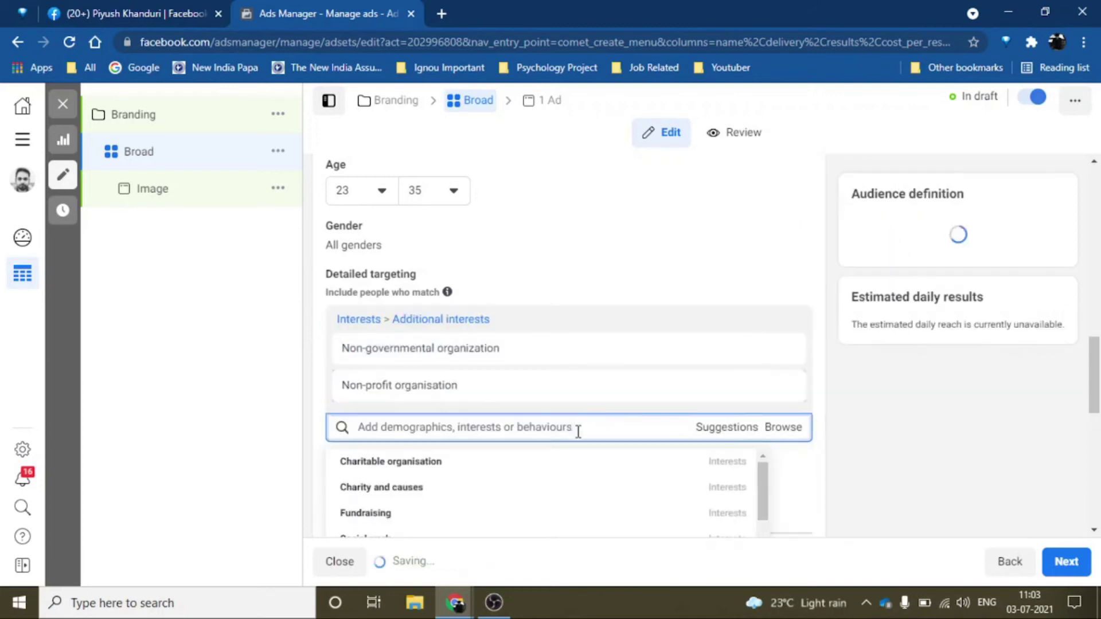
{"action": "left_click", "coordinate": [558, 462]}
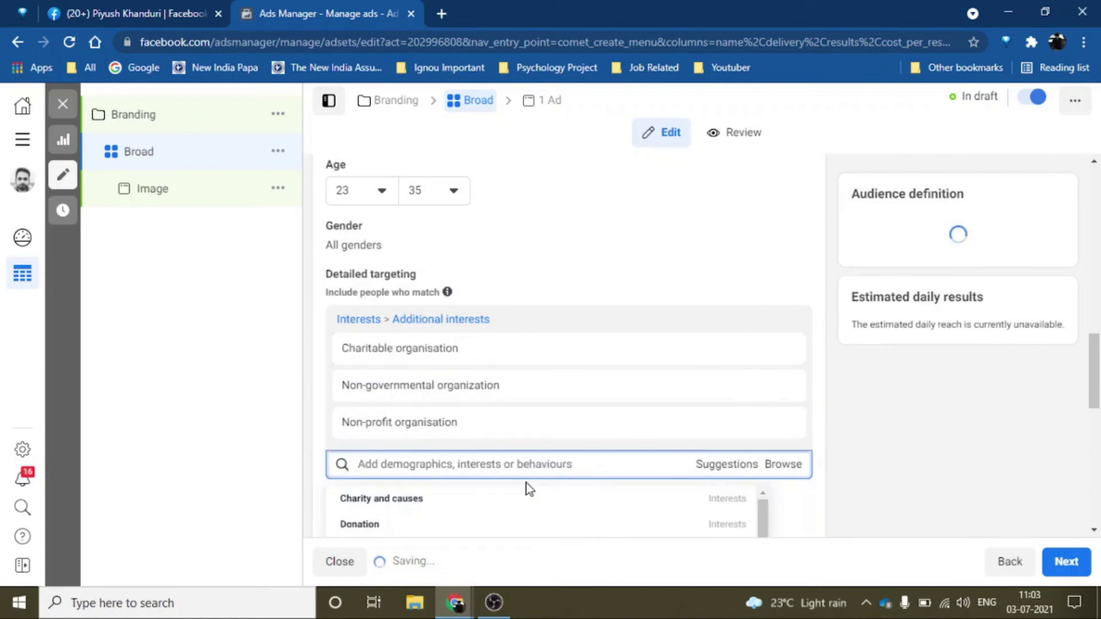
{"action": "left_click", "coordinate": [363, 498]}
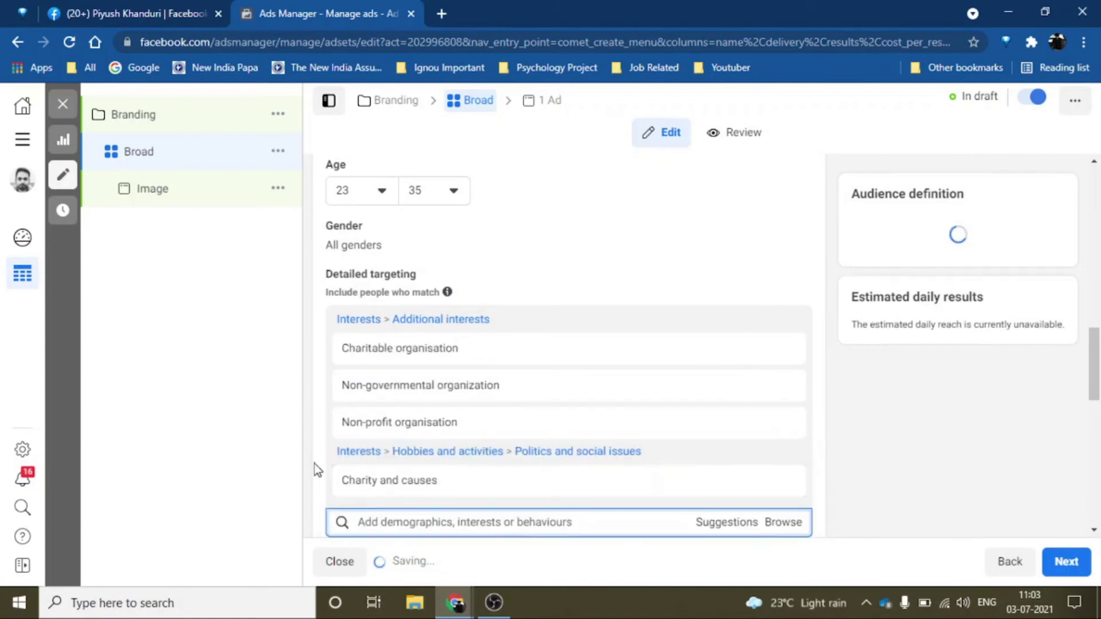
{"action": "scroll", "coordinate": [315, 464], "scroll_direction": "down", "scroll_amount": 4}
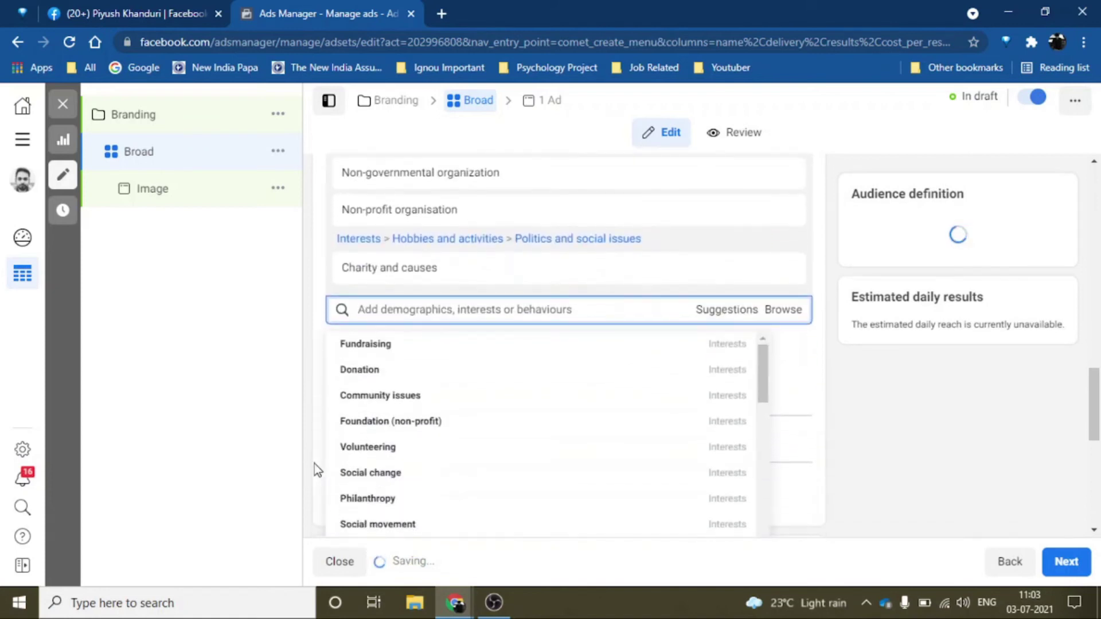
{"action": "left_click", "coordinate": [376, 449]}
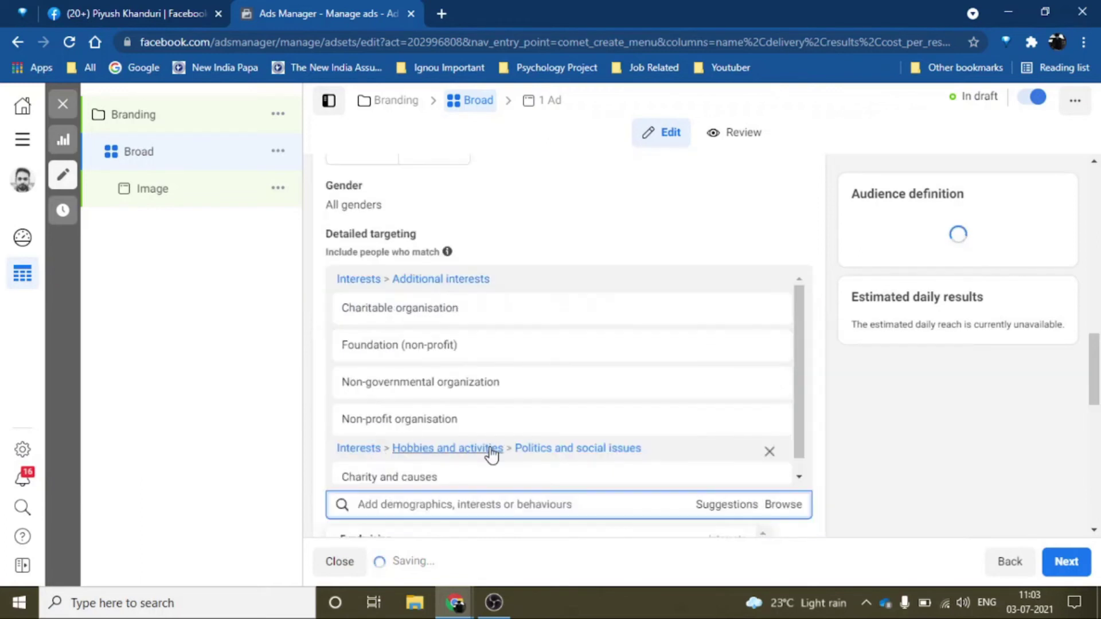
Add the suggested interests Social work and Philanthropy and the Social Work field of study to the detailed targeting, and close the suggestions.
{"action": "scroll", "coordinate": [490, 450], "scroll_direction": "down", "scroll_amount": 1}
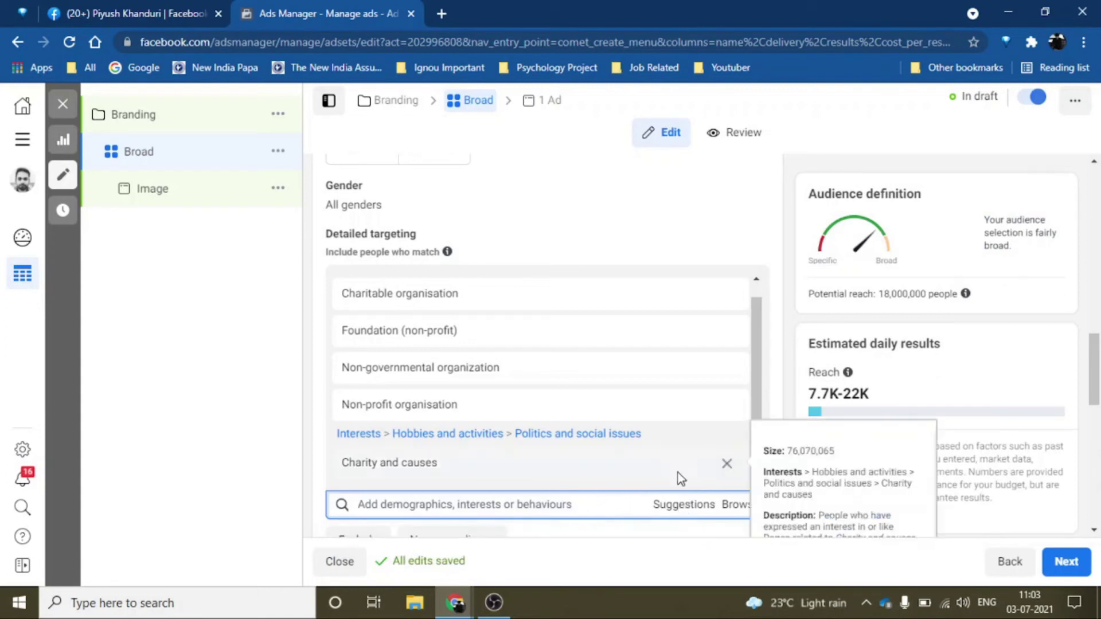
{"action": "left_click", "coordinate": [677, 509]}
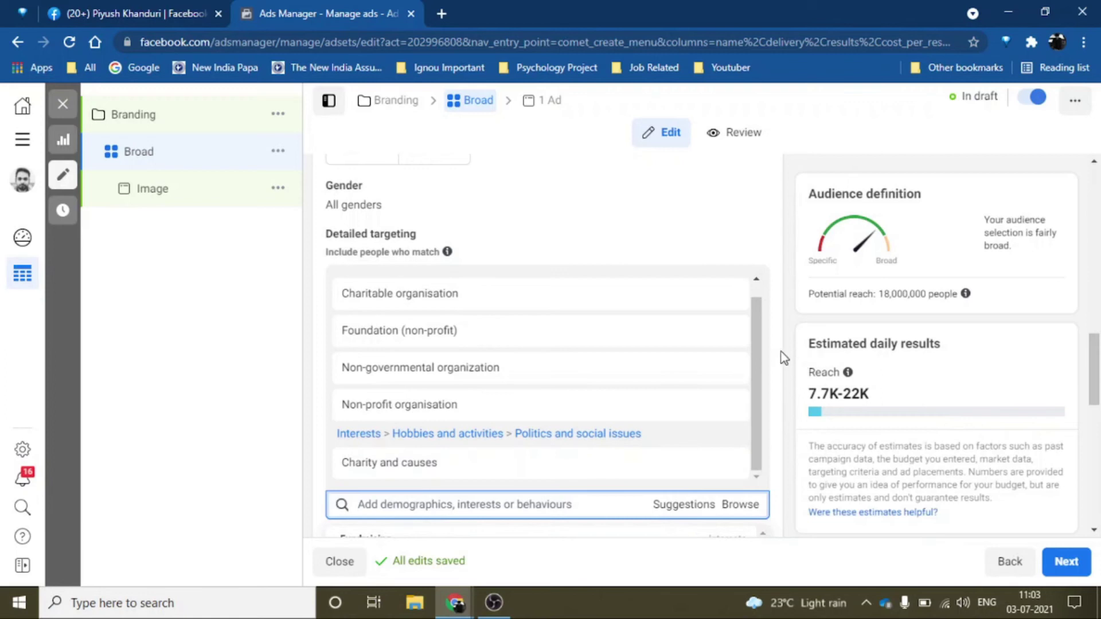
{"action": "scroll", "coordinate": [783, 358], "scroll_direction": "down", "scroll_amount": 4}
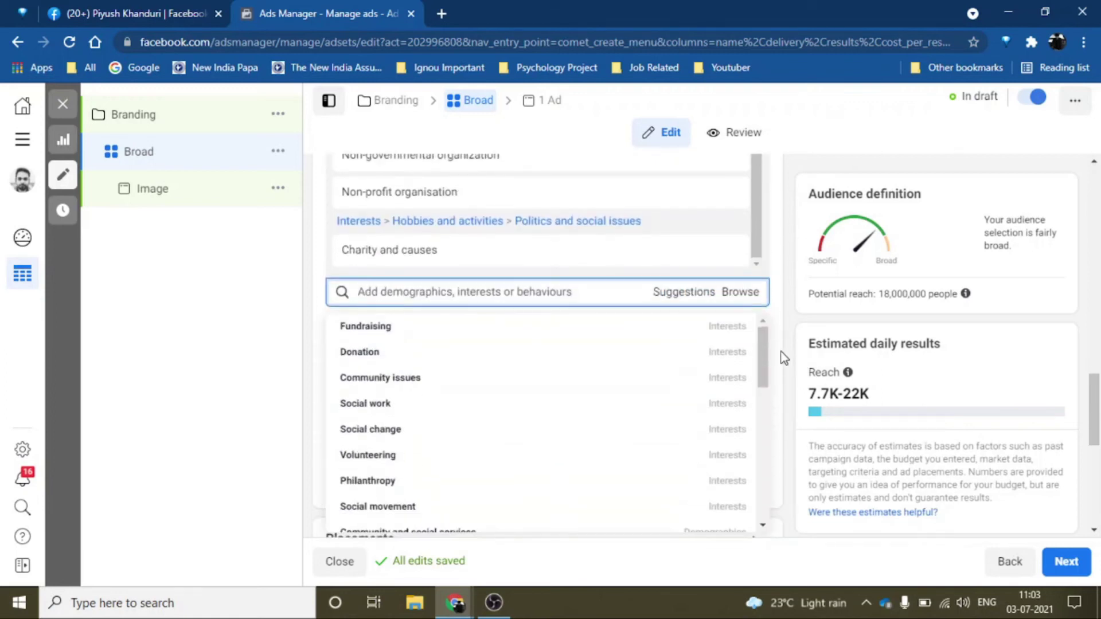
{"action": "left_click", "coordinate": [476, 403]}
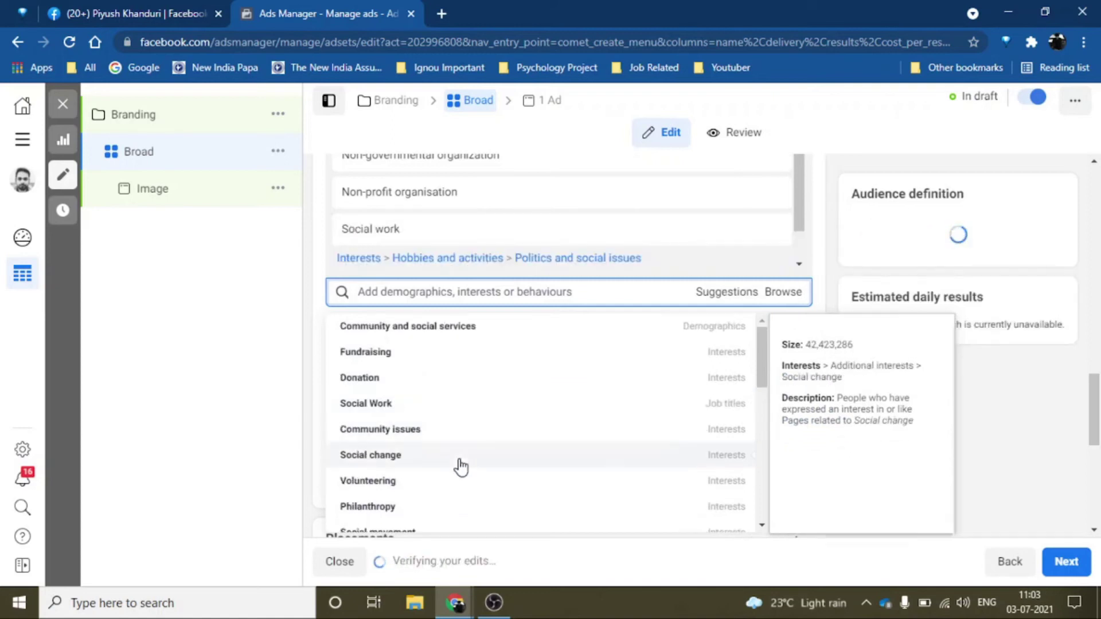
{"action": "scroll", "coordinate": [461, 463], "scroll_direction": "down", "scroll_amount": 1}
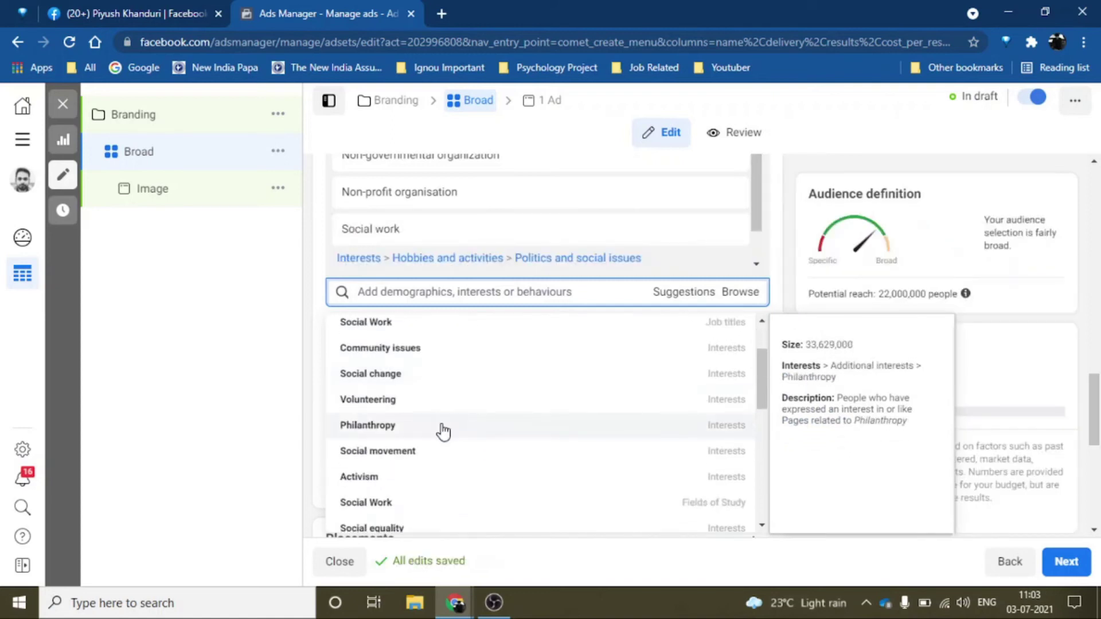
{"action": "left_click", "coordinate": [441, 426]}
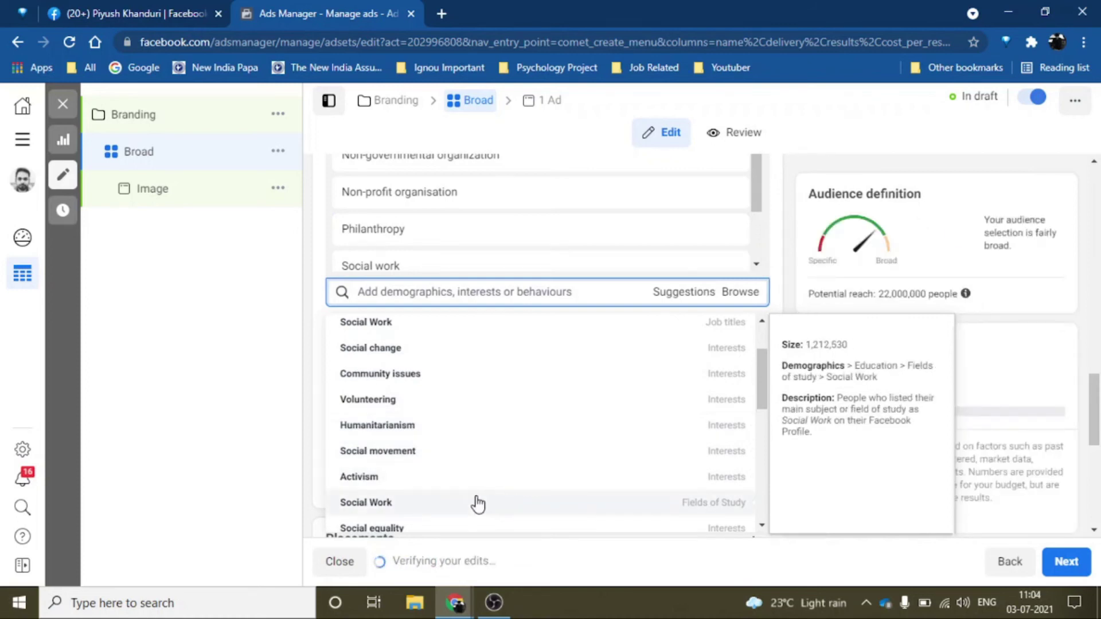
{"action": "left_click", "coordinate": [476, 503]}
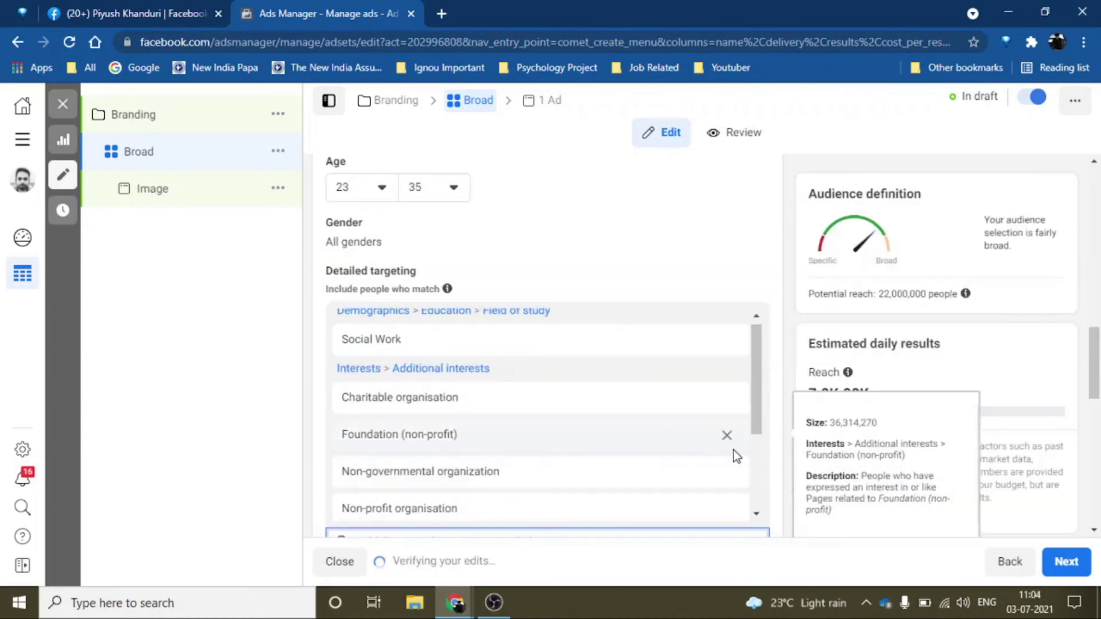
{"action": "scroll", "coordinate": [773, 403], "scroll_direction": "down", "scroll_amount": 5}
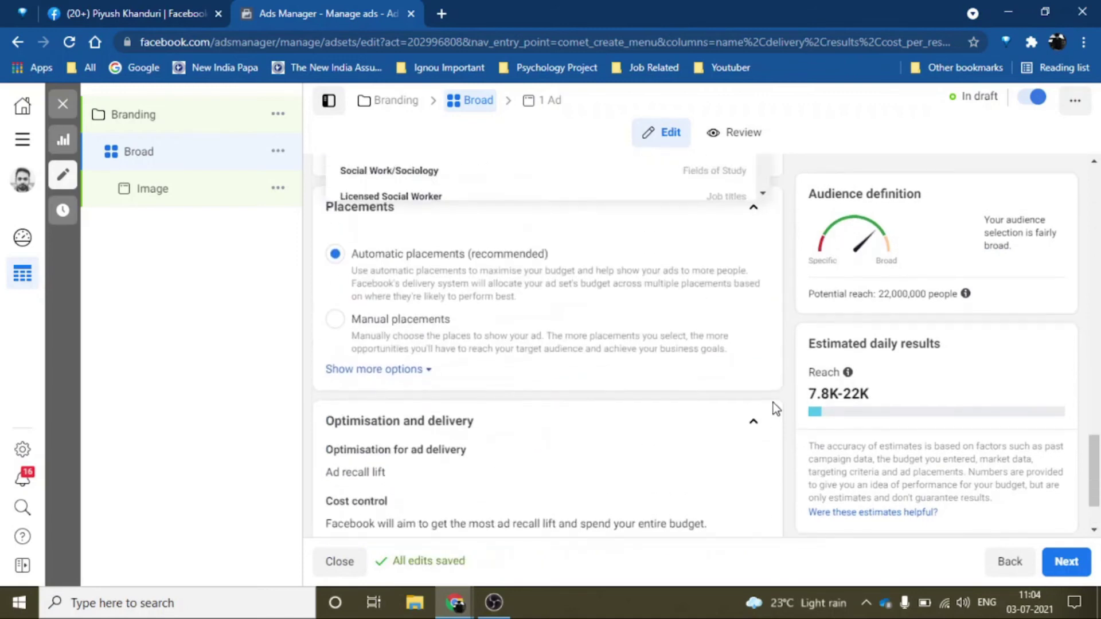
{"action": "scroll", "coordinate": [773, 402], "scroll_direction": "up", "scroll_amount": 3}
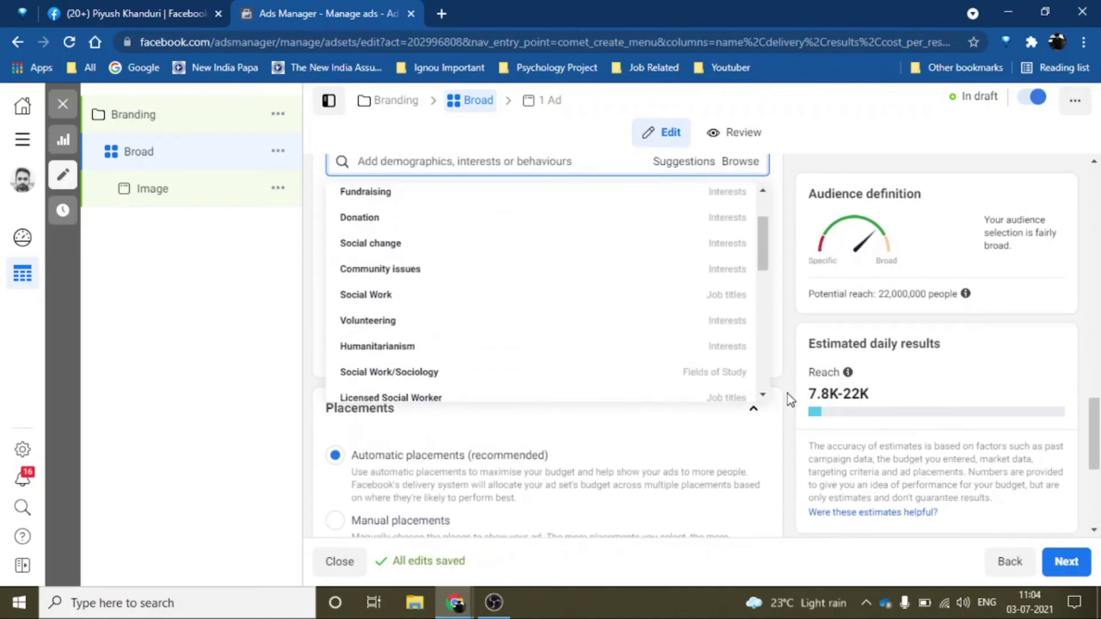
{"action": "left_click", "coordinate": [787, 393]}
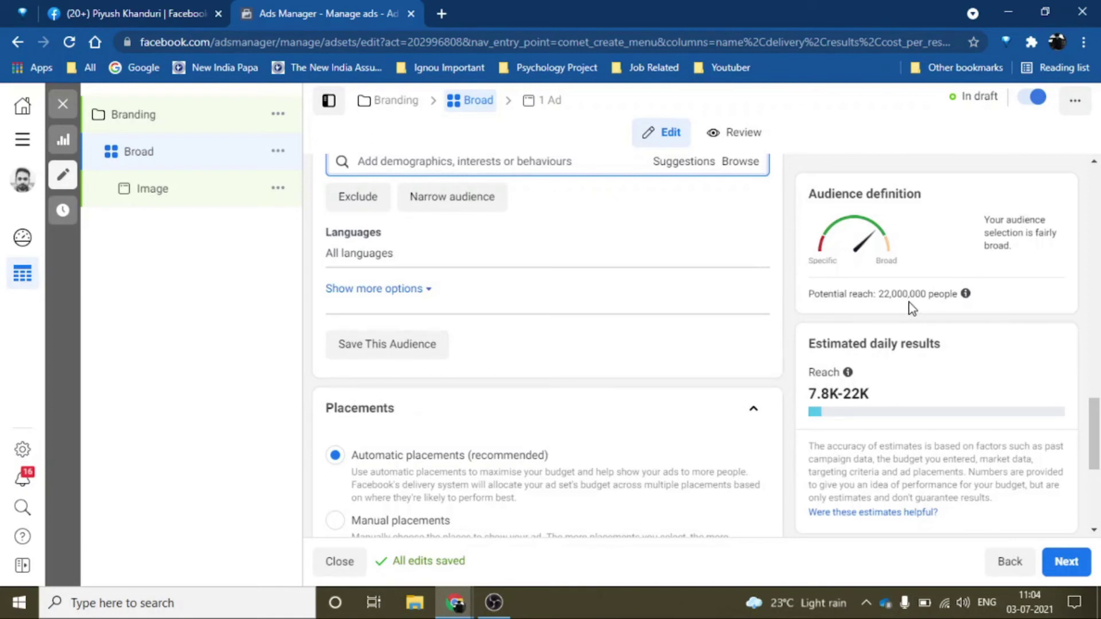
Reveal the detailed targeting's exclusion criteria and the narrowing criteria that people must also match.
{"action": "scroll", "coordinate": [803, 369], "scroll_direction": "up", "scroll_amount": 1}
{"action": "scroll", "coordinate": [803, 370], "scroll_direction": "up", "scroll_amount": 1}
{"action": "scroll", "coordinate": [803, 370], "scroll_direction": "down", "scroll_amount": 2}
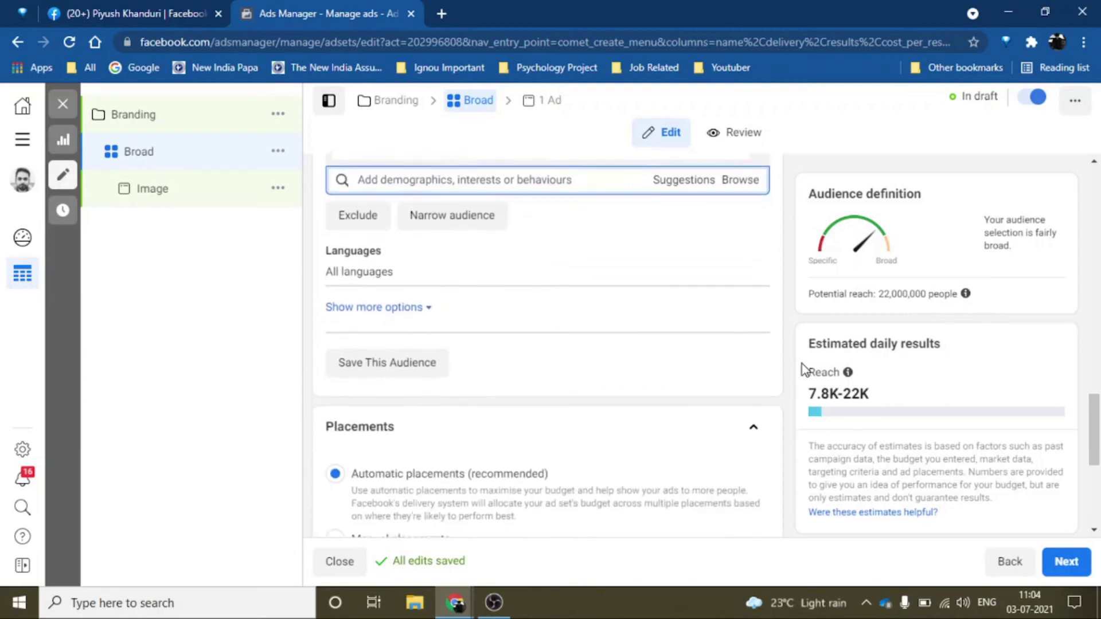
{"action": "scroll", "coordinate": [803, 370], "scroll_direction": "down", "scroll_amount": 1}
{"action": "scroll", "coordinate": [803, 370], "scroll_direction": "up", "scroll_amount": 3}
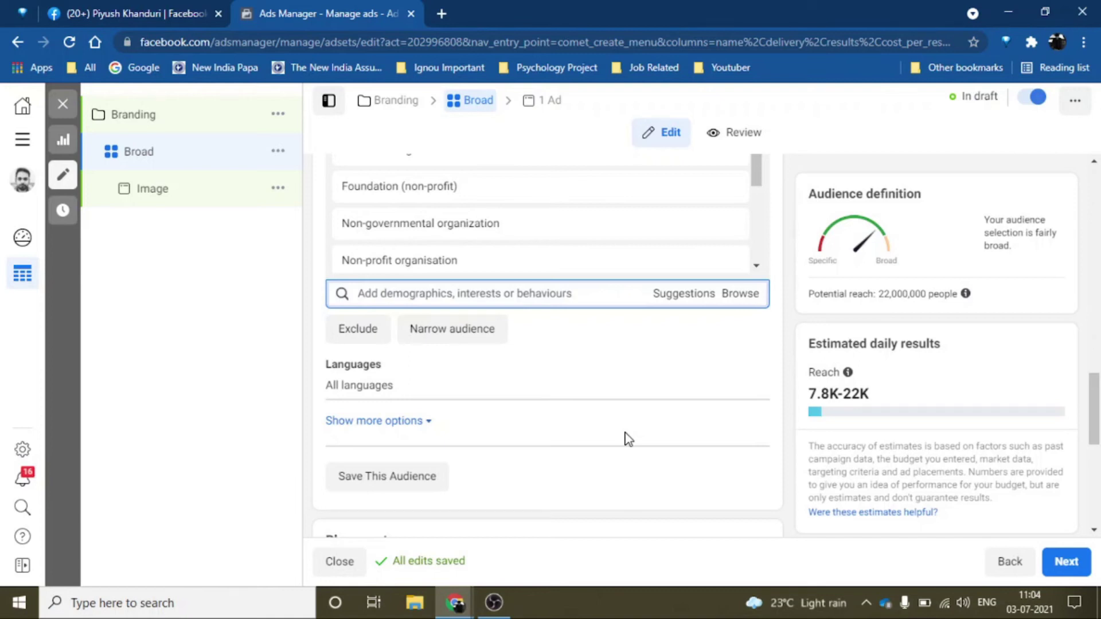
{"action": "left_click", "coordinate": [372, 339]}
{"action": "left_click", "coordinate": [432, 345]}
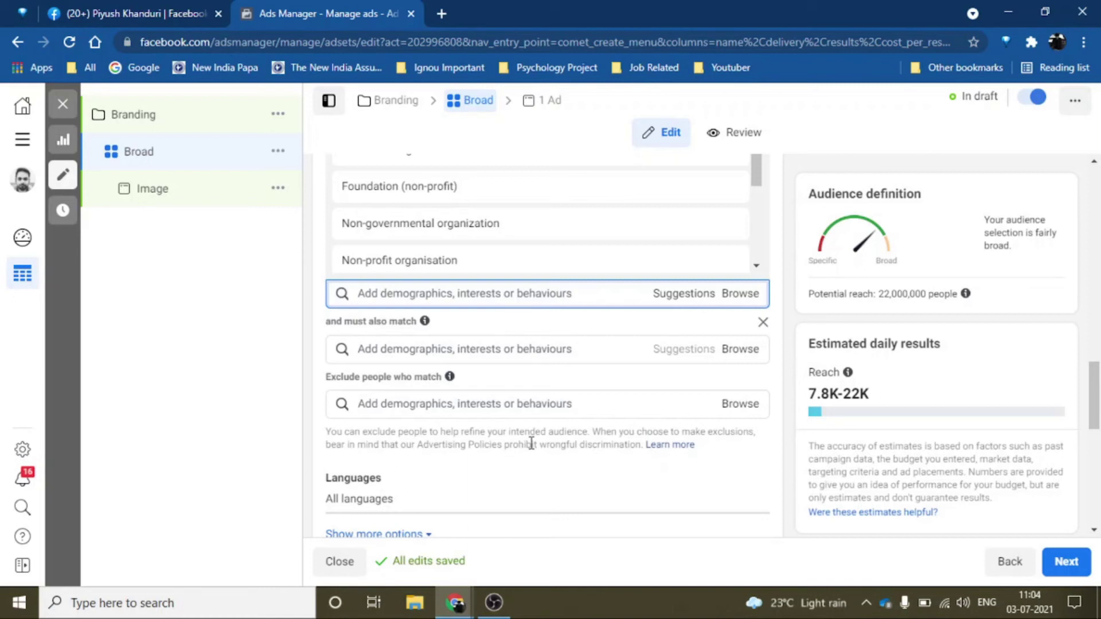
Try Manual placements for the ad set, and return it to Automatic placements.
{"action": "scroll", "coordinate": [526, 483], "scroll_direction": "down", "scroll_amount": 5}
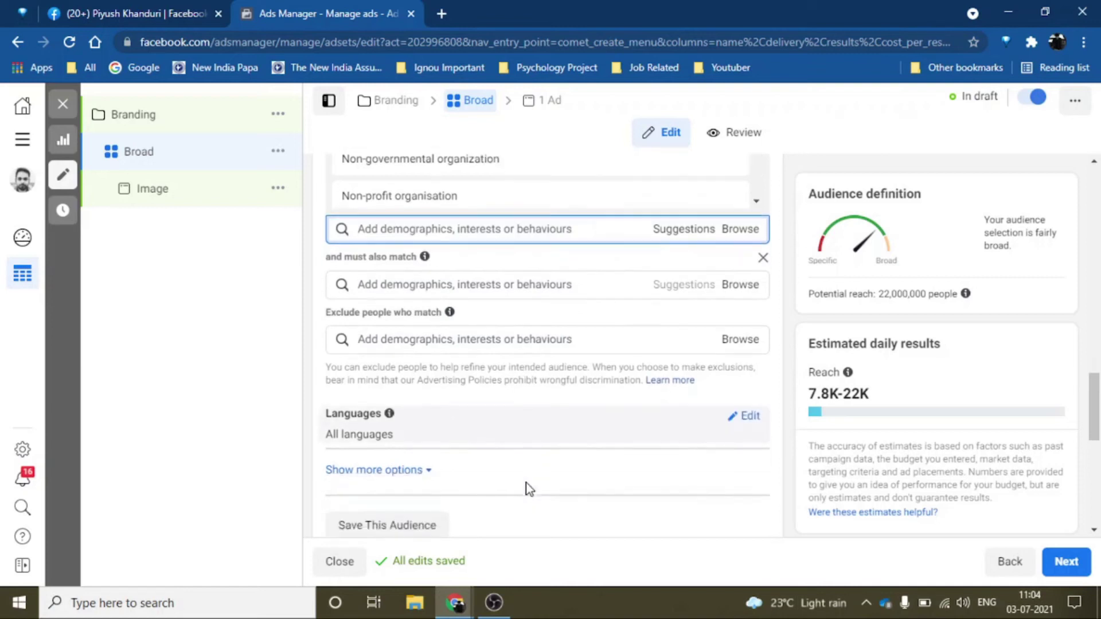
{"action": "scroll", "coordinate": [526, 483], "scroll_direction": "down", "scroll_amount": 1}
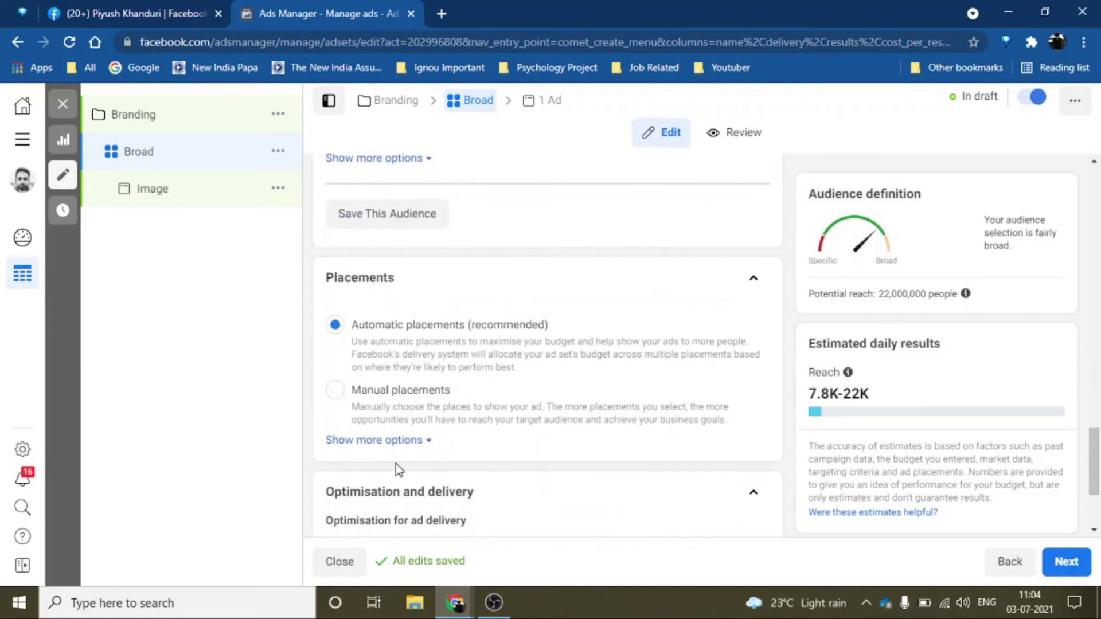
{"action": "scroll", "coordinate": [529, 418], "scroll_direction": "down", "scroll_amount": 1}
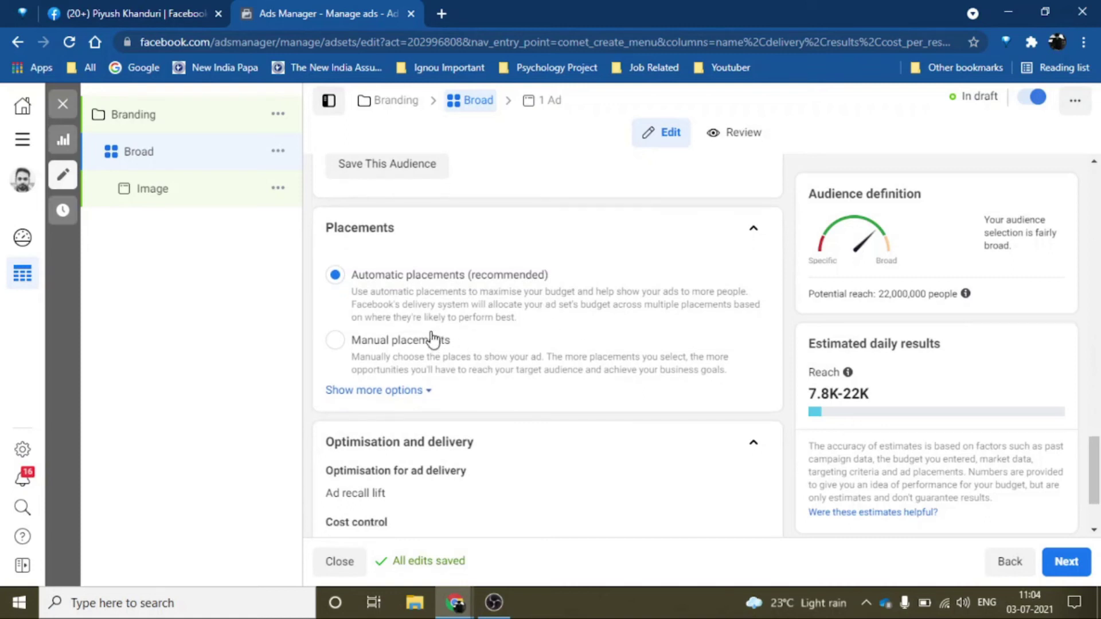
{"action": "left_click", "coordinate": [567, 362]}
{"action": "scroll", "coordinate": [532, 433], "scroll_direction": "down", "scroll_amount": 1}
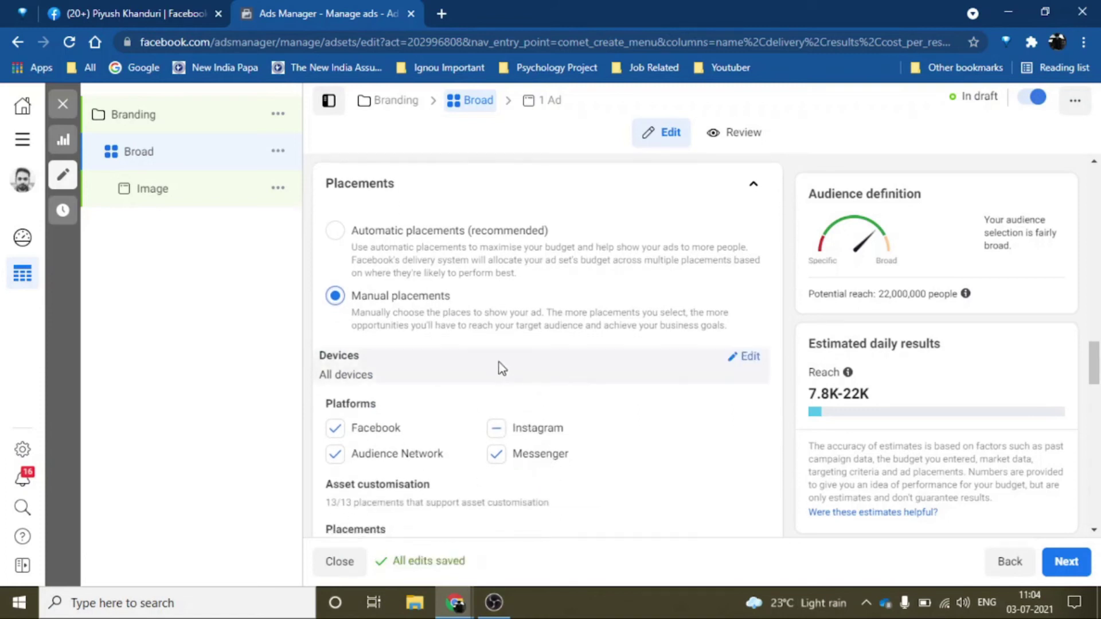
{"action": "left_click", "coordinate": [419, 247]}
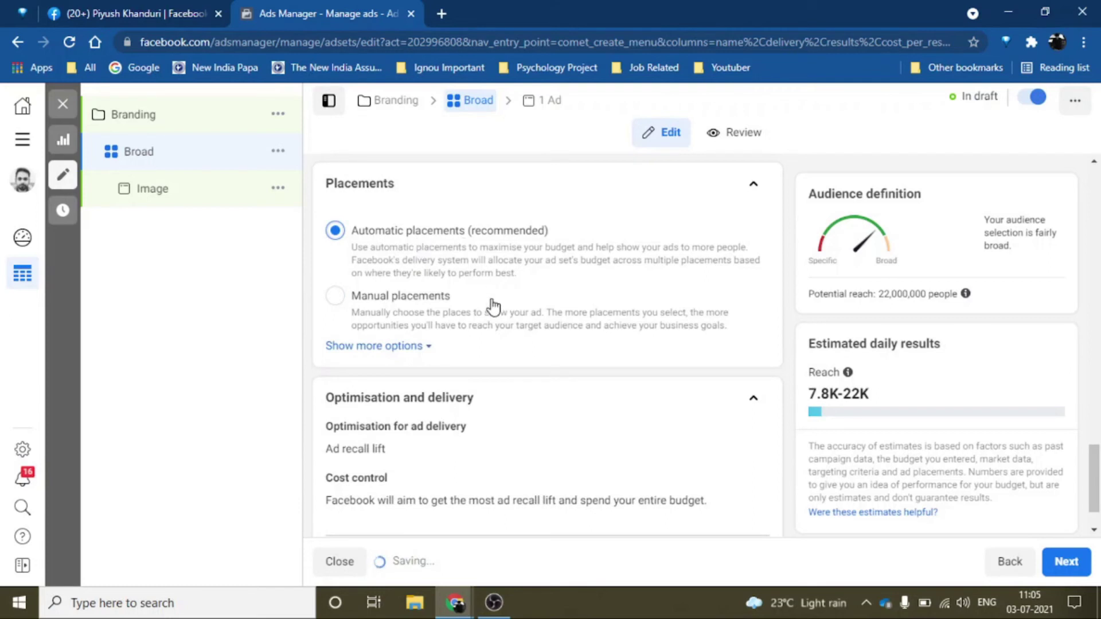
Reveal the additional Optimisation and delivery options to examine the charging and delivery type.
{"action": "scroll", "coordinate": [672, 374], "scroll_direction": "down", "scroll_amount": 1}
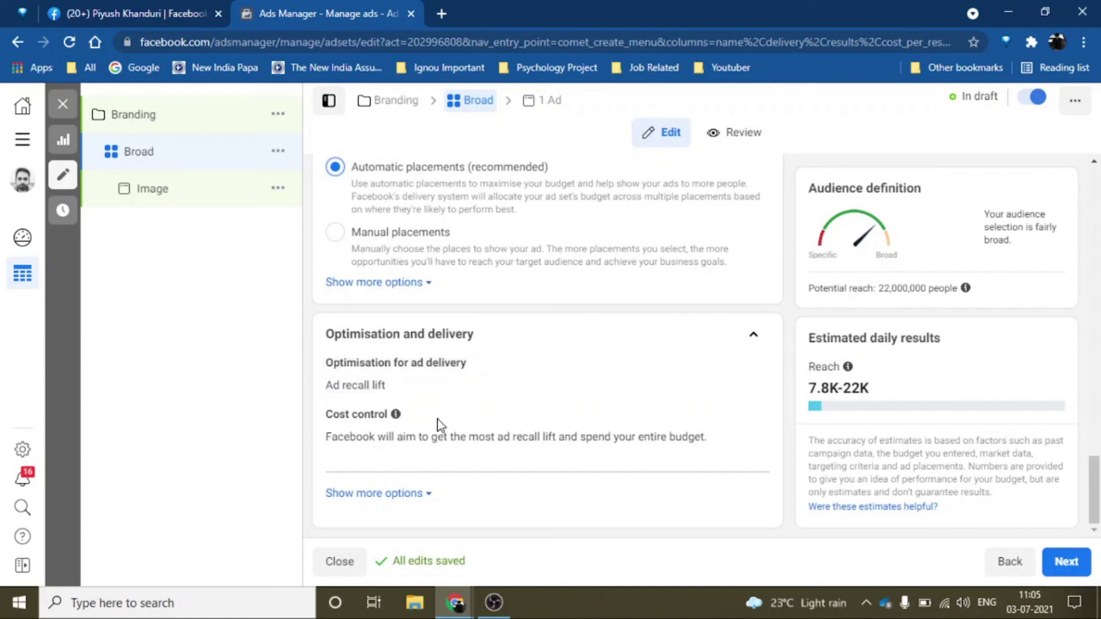
{"action": "left_click", "coordinate": [367, 495]}
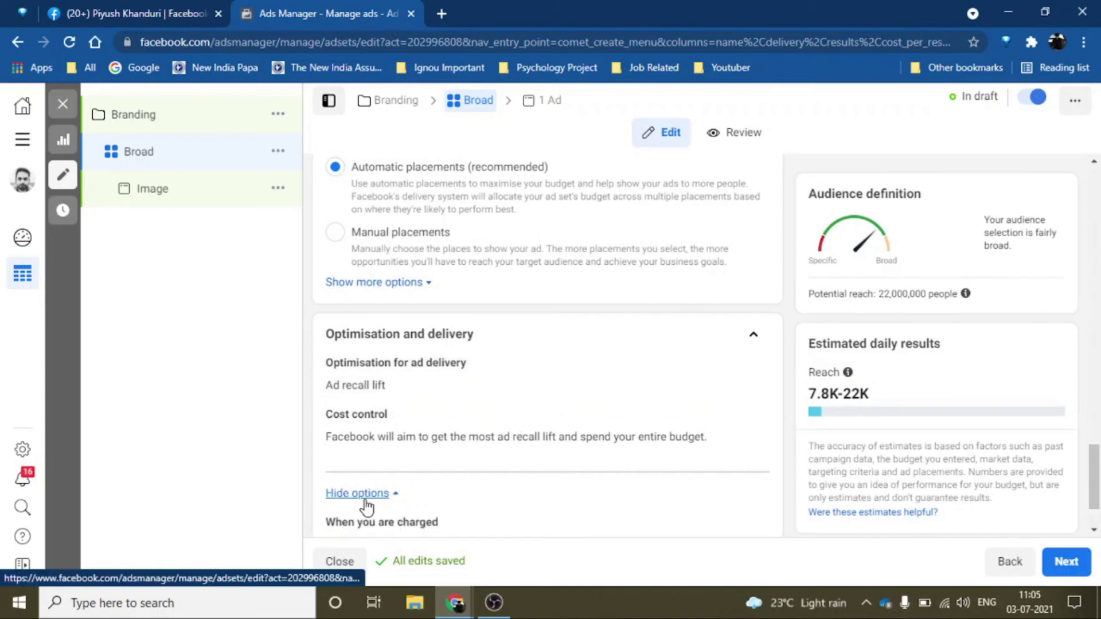
{"action": "scroll", "coordinate": [502, 471], "scroll_direction": "down", "scroll_amount": 1}
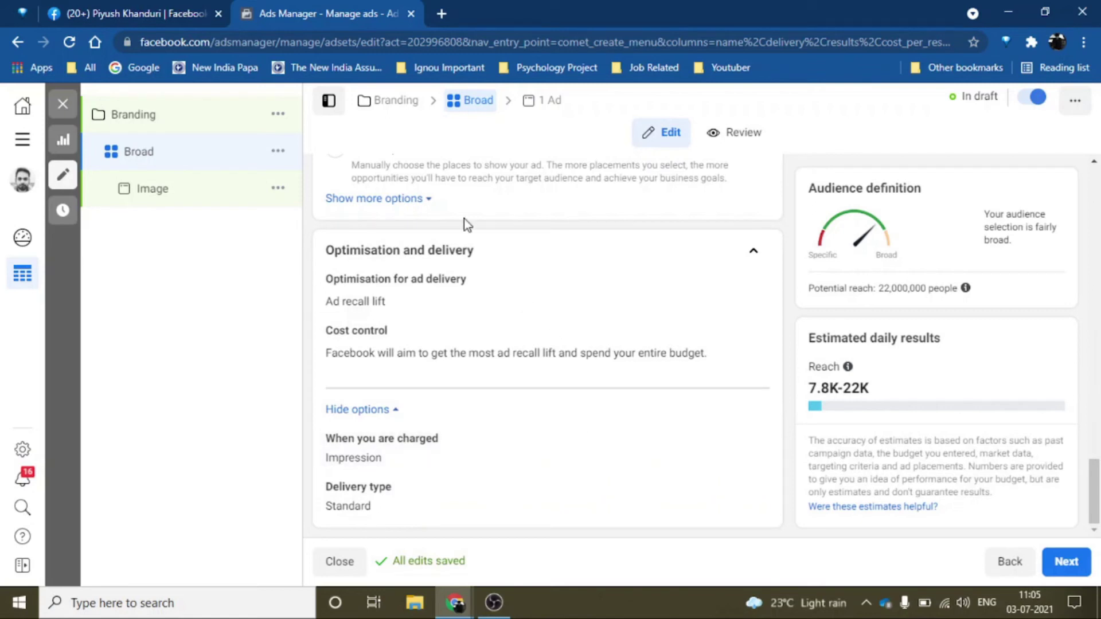
Open the Image ad of the Broad ad set for editing and go to its identity settings.
{"action": "left_click", "coordinate": [550, 101]}
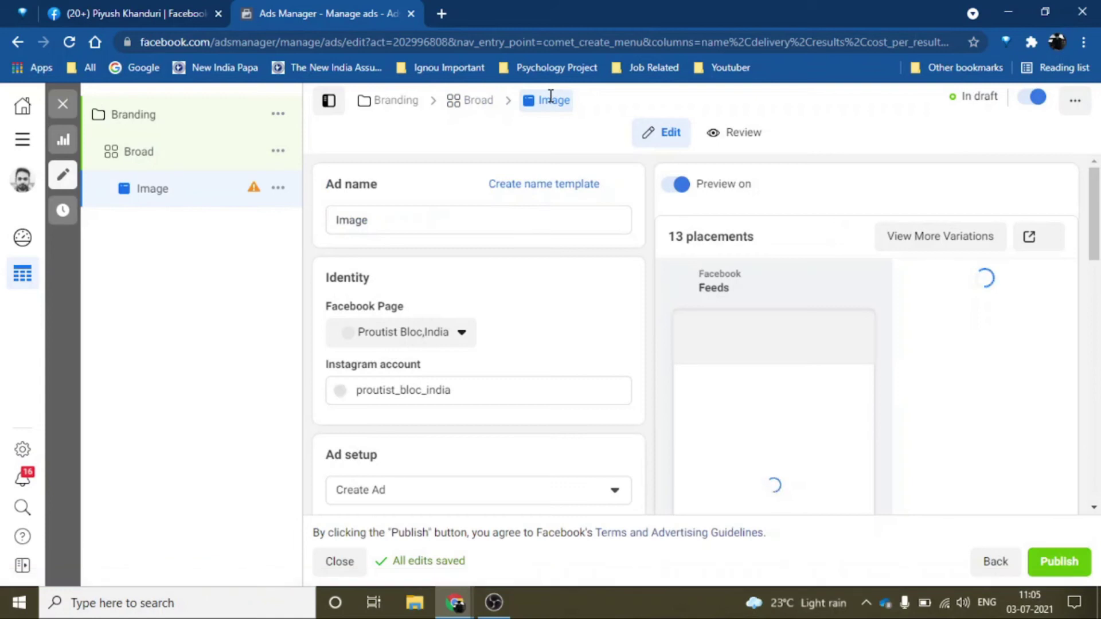
{"action": "left_click", "coordinate": [461, 221]}
{"action": "scroll", "coordinate": [481, 265], "scroll_direction": "down", "scroll_amount": 2}
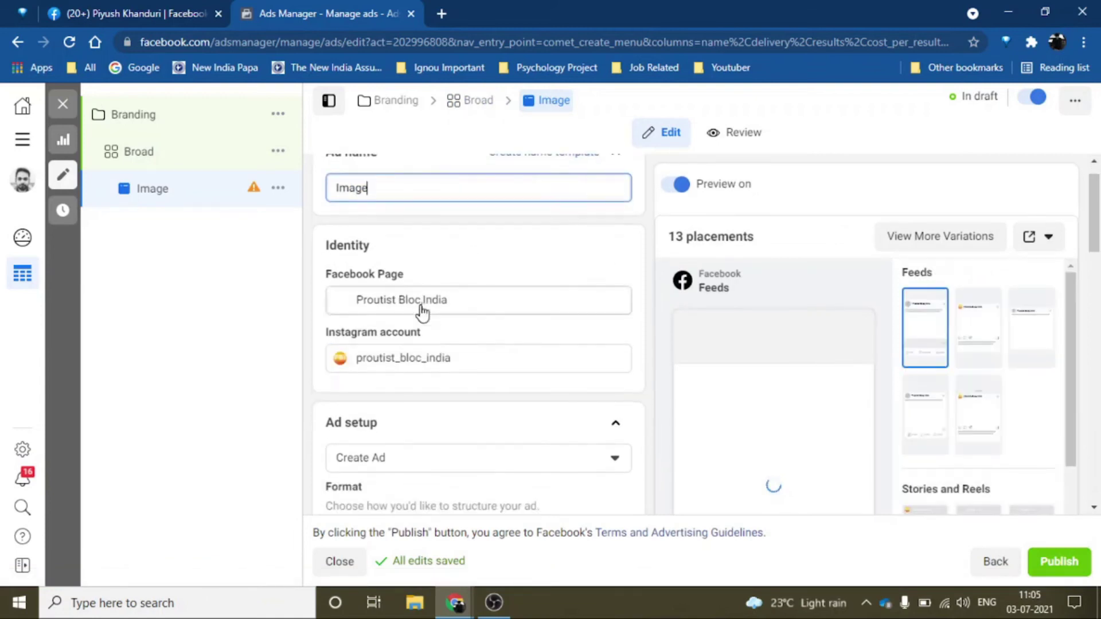
Change the ad's Facebook Page to the account owner's own named page.
{"action": "left_click", "coordinate": [537, 255]}
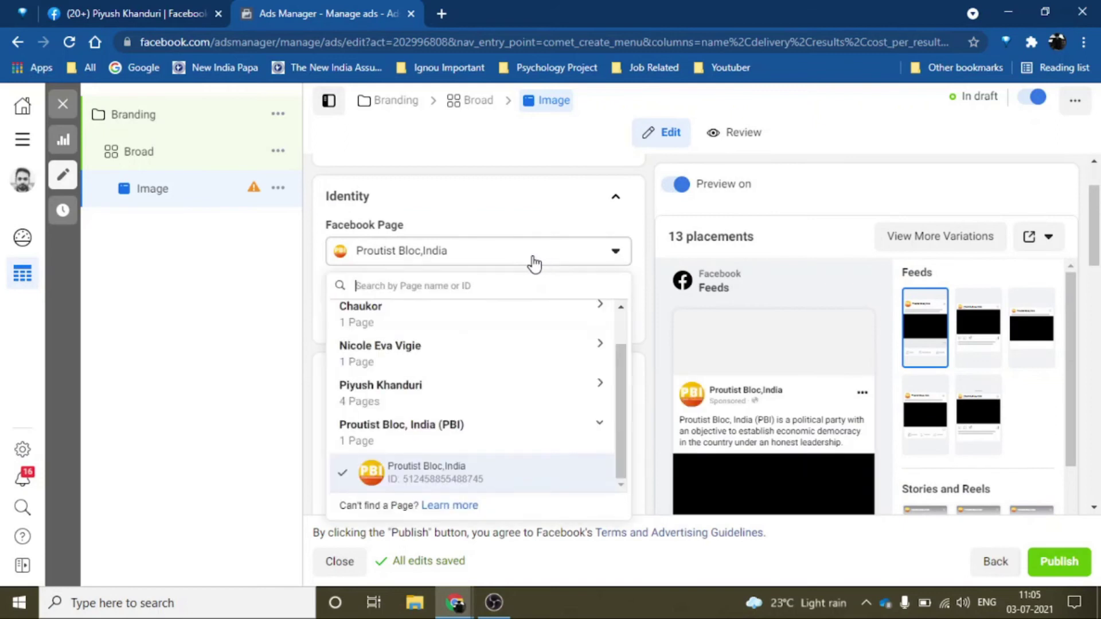
{"action": "left_click", "coordinate": [474, 423]}
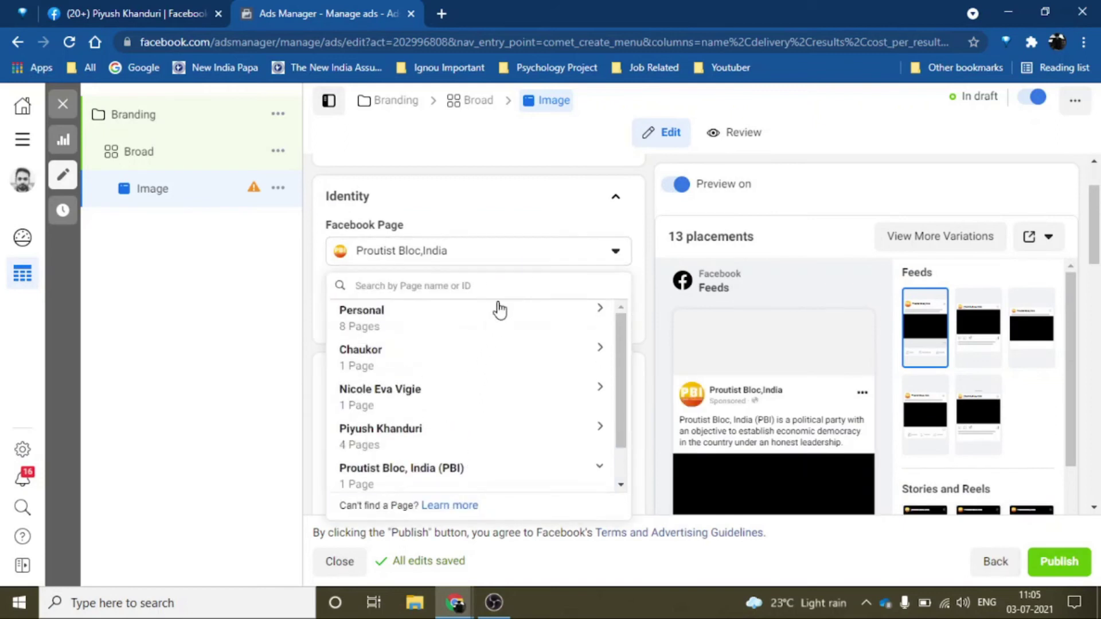
{"action": "left_click", "coordinate": [494, 331]}
{"action": "scroll", "coordinate": [456, 408], "scroll_direction": "down", "scroll_amount": 2}
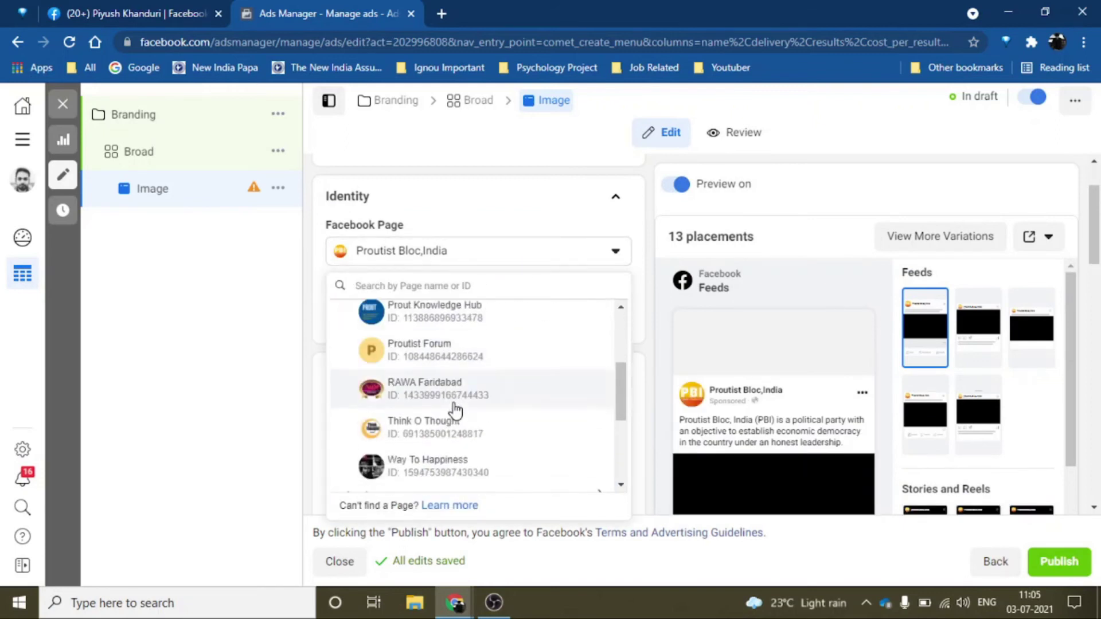
{"action": "scroll", "coordinate": [457, 410], "scroll_direction": "up", "scroll_amount": 1}
{"action": "scroll", "coordinate": [456, 410], "scroll_direction": "down", "scroll_amount": 3}
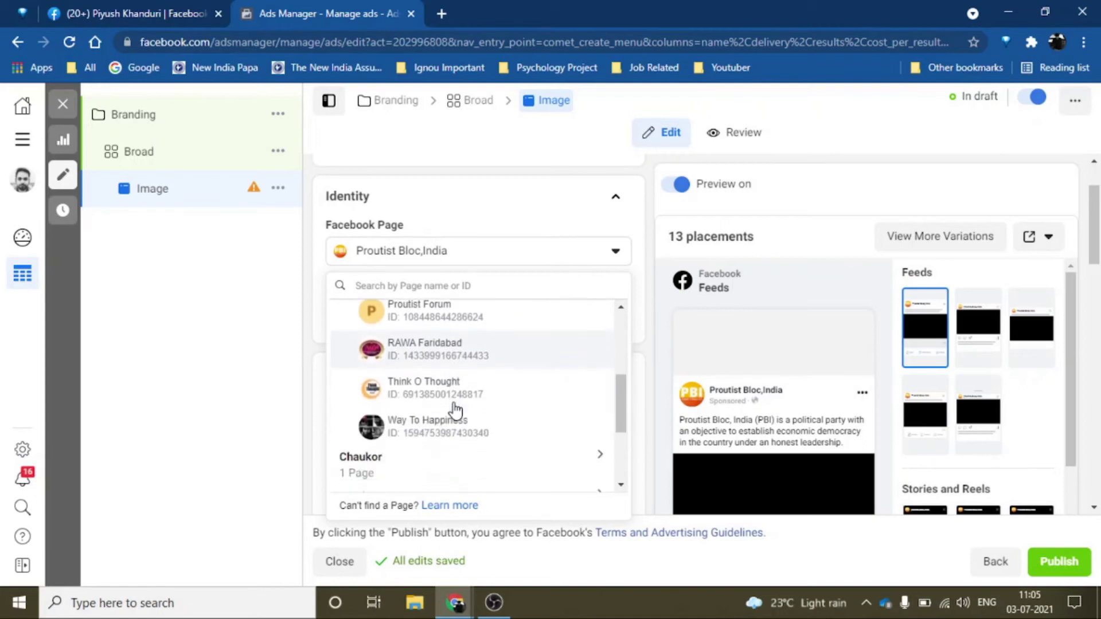
{"action": "scroll", "coordinate": [456, 411], "scroll_direction": "down", "scroll_amount": 2}
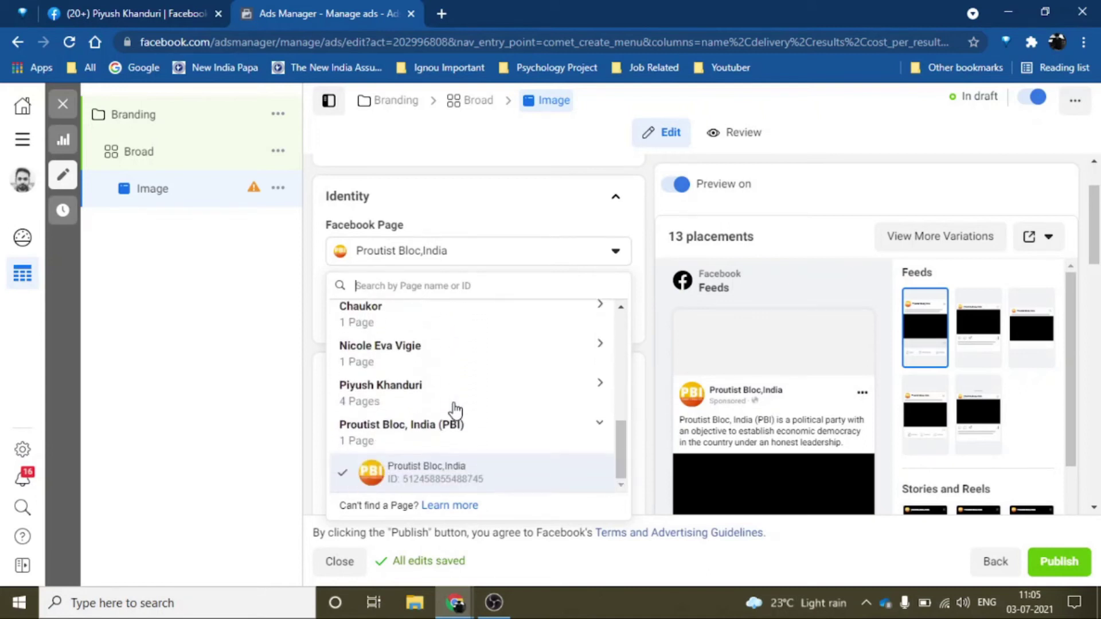
{"action": "left_click", "coordinate": [467, 395]}
{"action": "scroll", "coordinate": [472, 434], "scroll_direction": "down", "scroll_amount": 2}
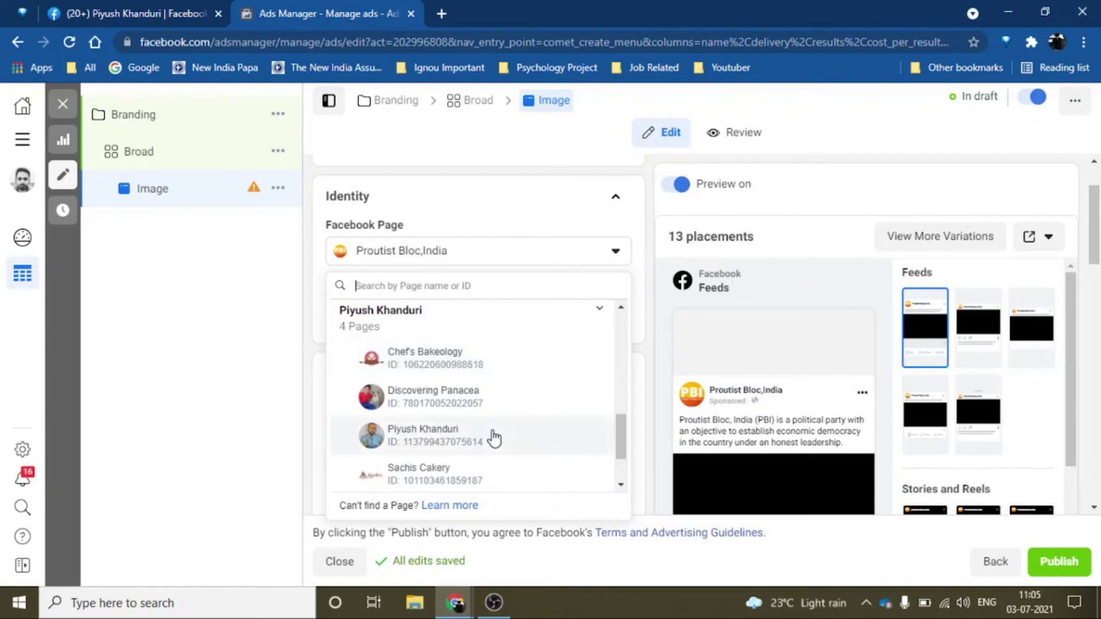
{"action": "left_click", "coordinate": [455, 332]}
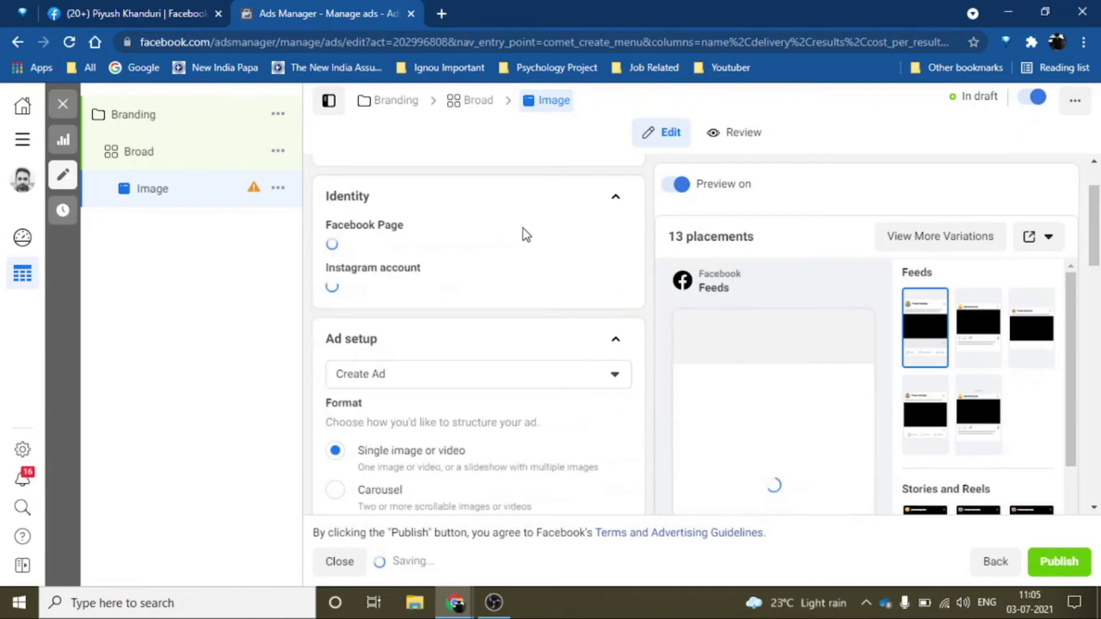
Remove the existing media for all placements from the ad creative.
{"action": "scroll", "coordinate": [514, 377], "scroll_direction": "down", "scroll_amount": 2}
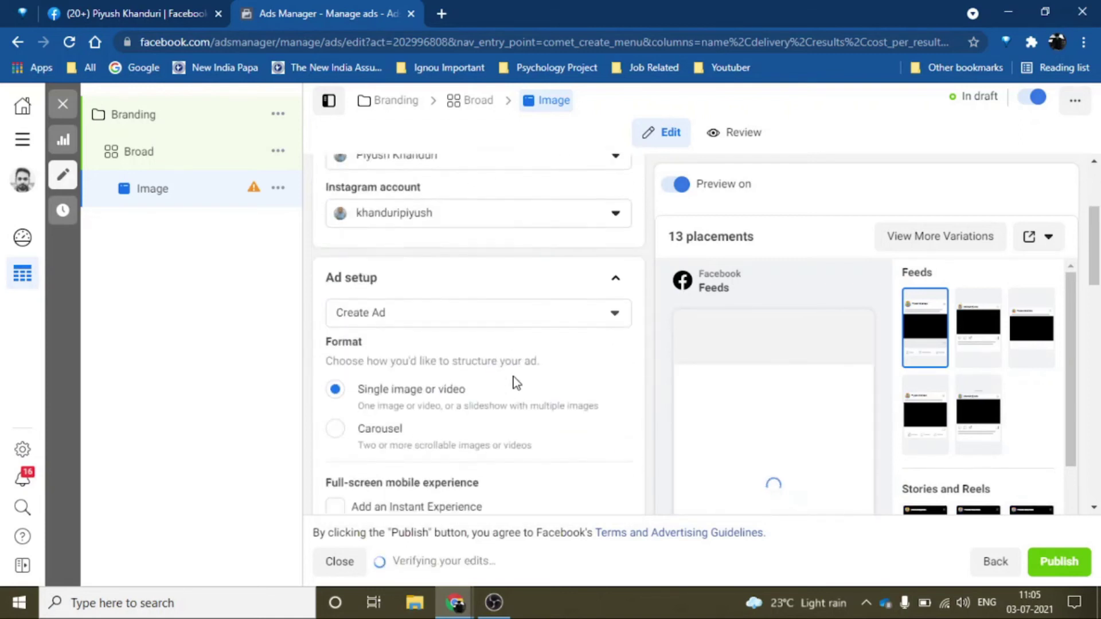
{"action": "scroll", "coordinate": [514, 377], "scroll_direction": "down", "scroll_amount": 1}
{"action": "scroll", "coordinate": [514, 381], "scroll_direction": "down", "scroll_amount": 1}
{"action": "scroll", "coordinate": [515, 385], "scroll_direction": "down", "scroll_amount": 2}
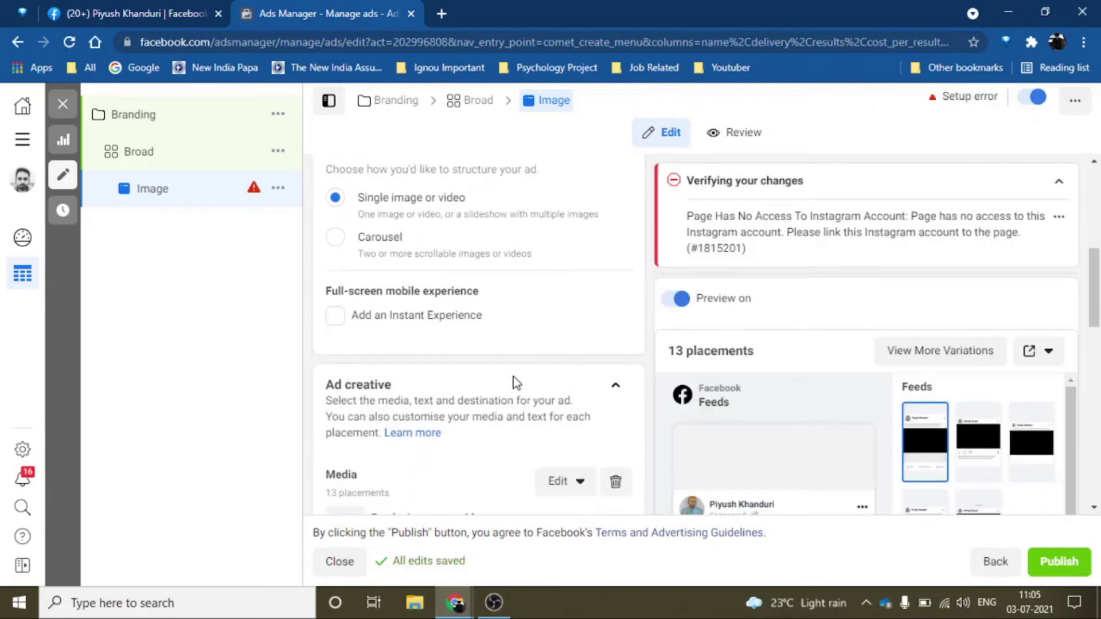
{"action": "scroll", "coordinate": [512, 381], "scroll_direction": "up", "scroll_amount": 2}
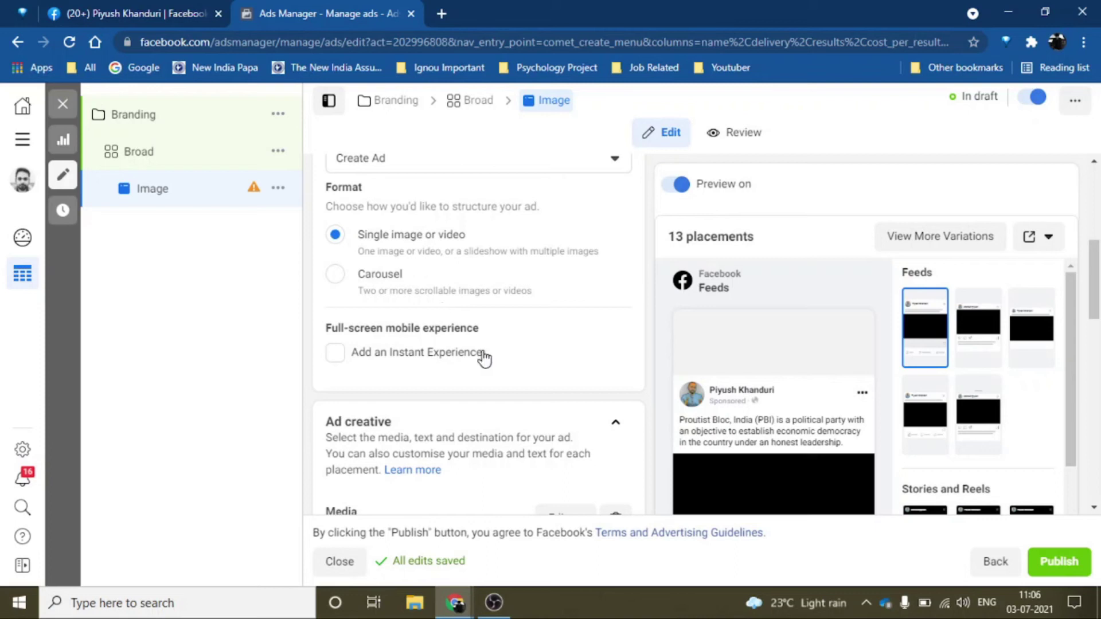
{"action": "scroll", "coordinate": [485, 359], "scroll_direction": "down", "scroll_amount": 4}
{"action": "scroll", "coordinate": [485, 359], "scroll_direction": "down", "scroll_amount": 1}
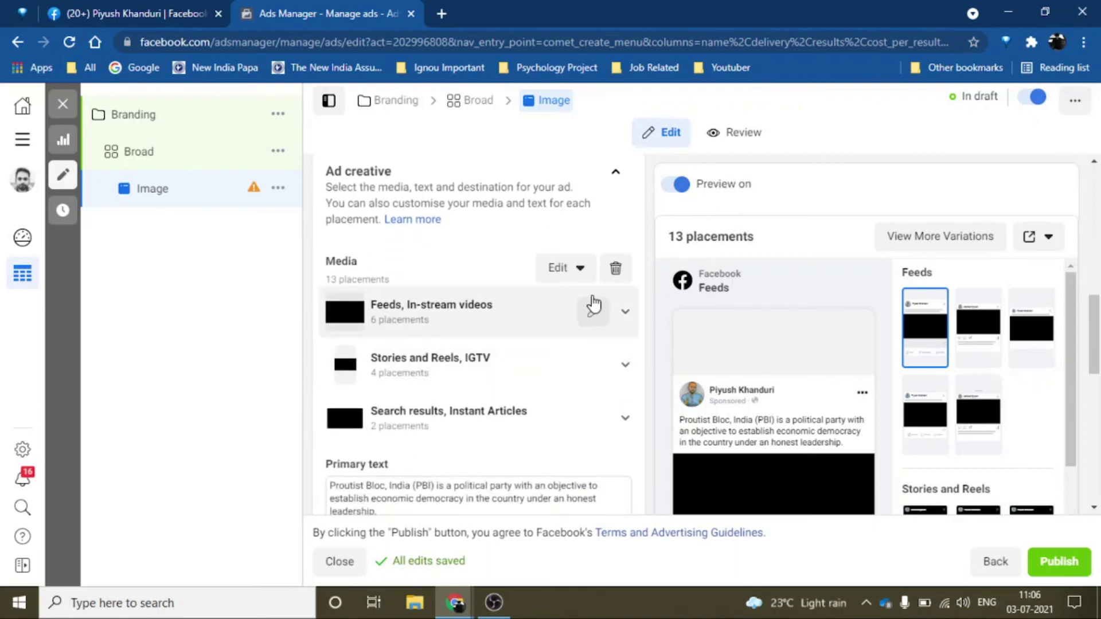
{"action": "scroll", "coordinate": [468, 332], "scroll_direction": "up", "scroll_amount": 3}
{"action": "scroll", "coordinate": [517, 327], "scroll_direction": "down", "scroll_amount": 3}
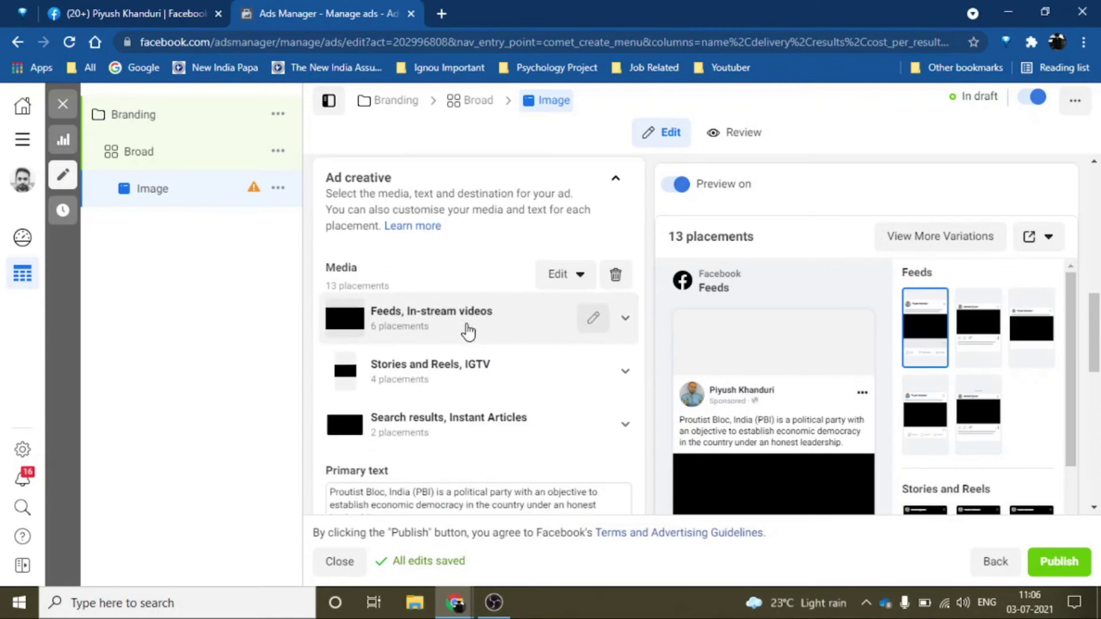
{"action": "left_click", "coordinate": [616, 275]}
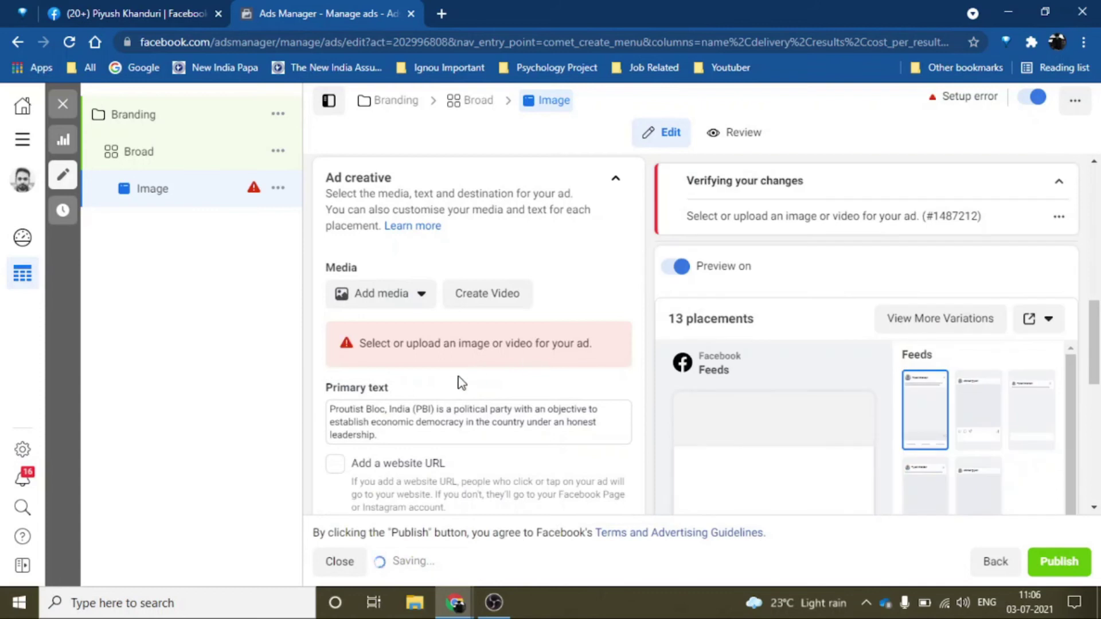
Replace the ad's primary text with the Iyanla Vanzant quote about prayer and support from BrainyQuote.
{"action": "scroll", "coordinate": [542, 328], "scroll_direction": "down", "scroll_amount": 10}
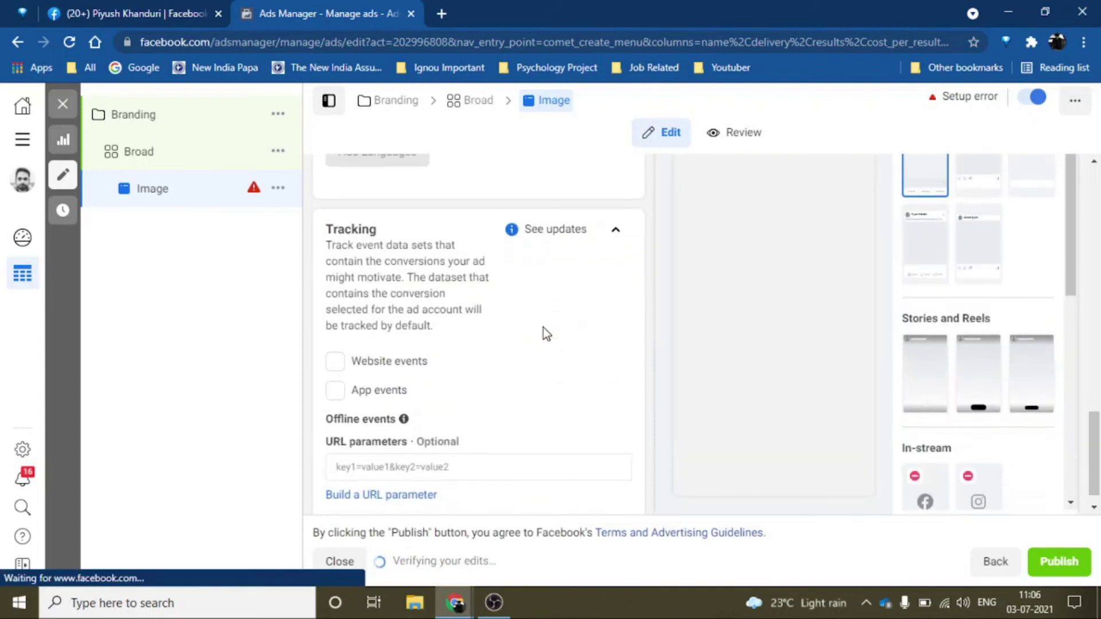
{"action": "scroll", "coordinate": [543, 328], "scroll_direction": "up", "scroll_amount": 8}
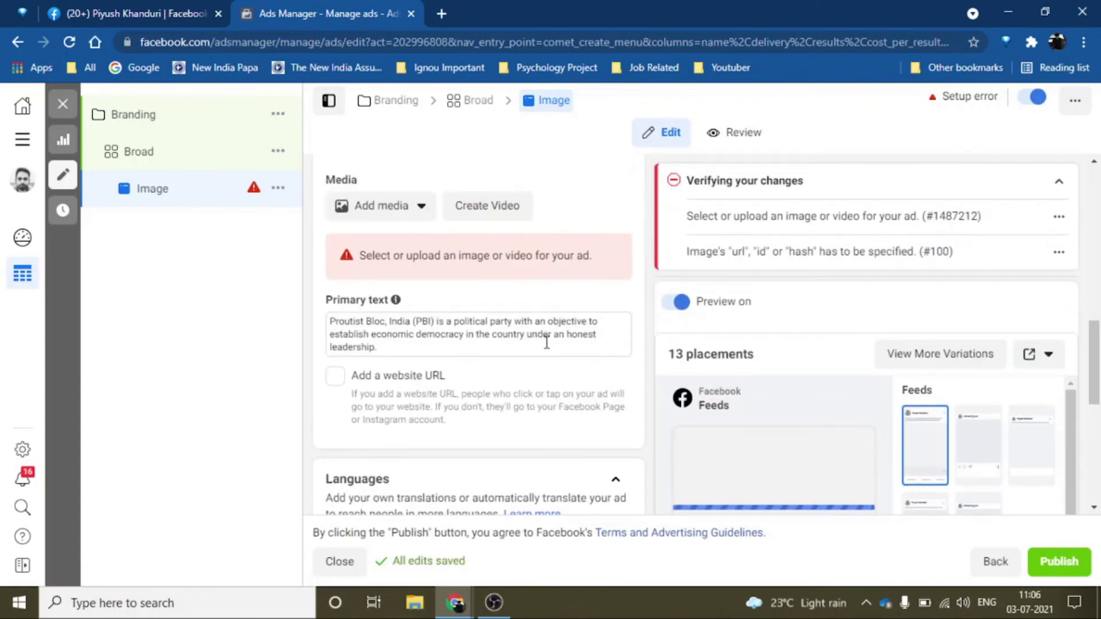
{"action": "triple_click", "coordinate": [543, 329]}
{"action": "key", "text": "BackSpace"}
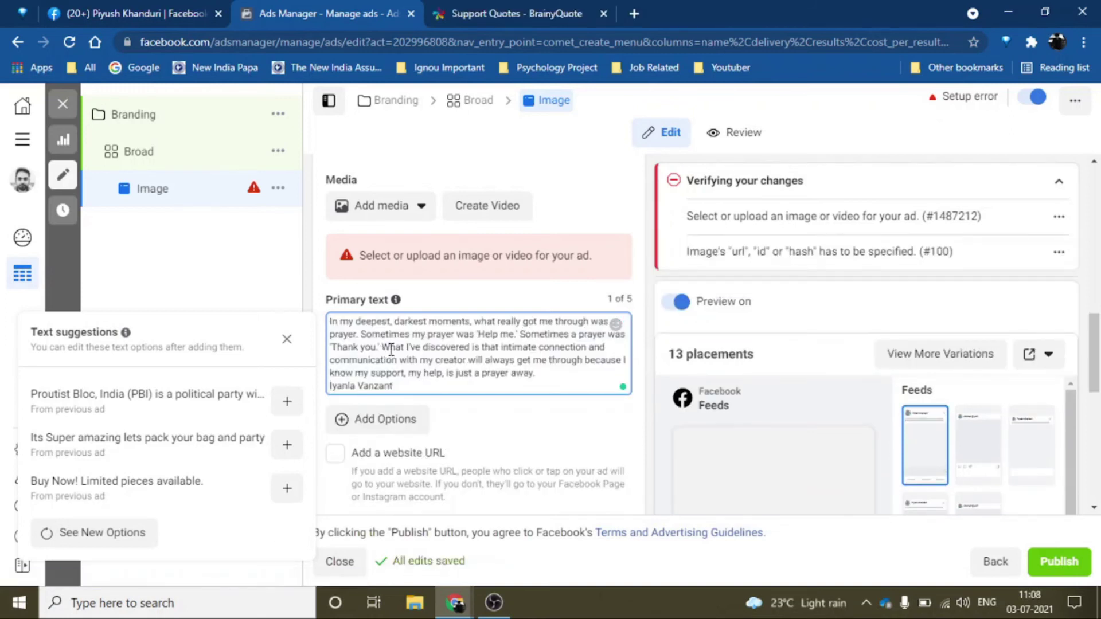
Enable the option to add a website URL to the ad creative.
{"action": "scroll", "coordinate": [539, 379], "scroll_direction": "down", "scroll_amount": 1}
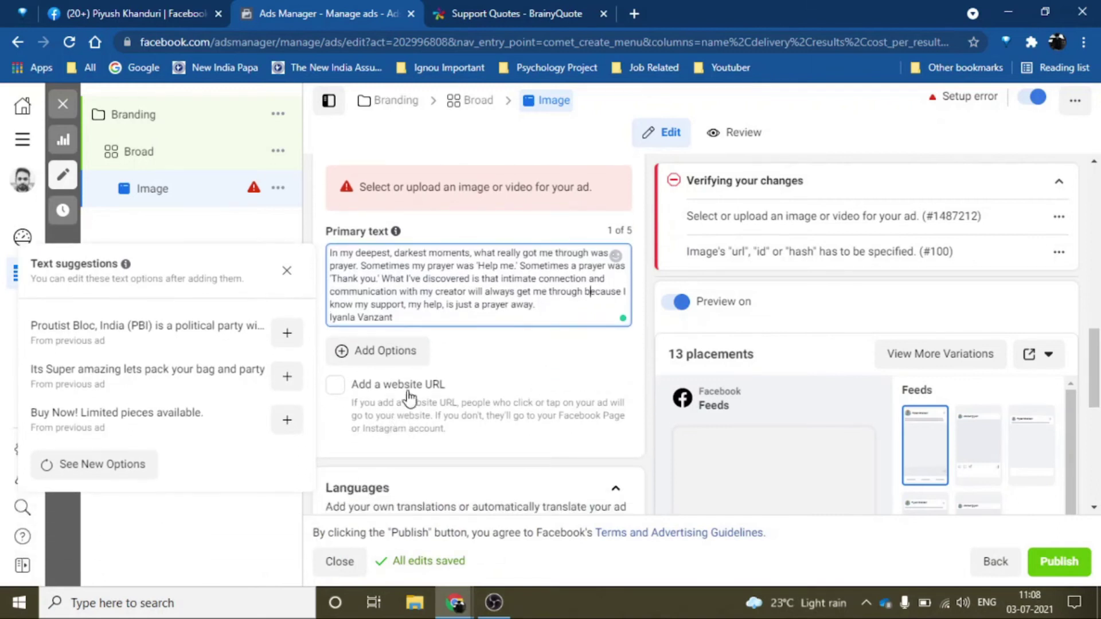
{"action": "left_click", "coordinate": [408, 396]}
{"action": "left_click", "coordinate": [418, 380]}
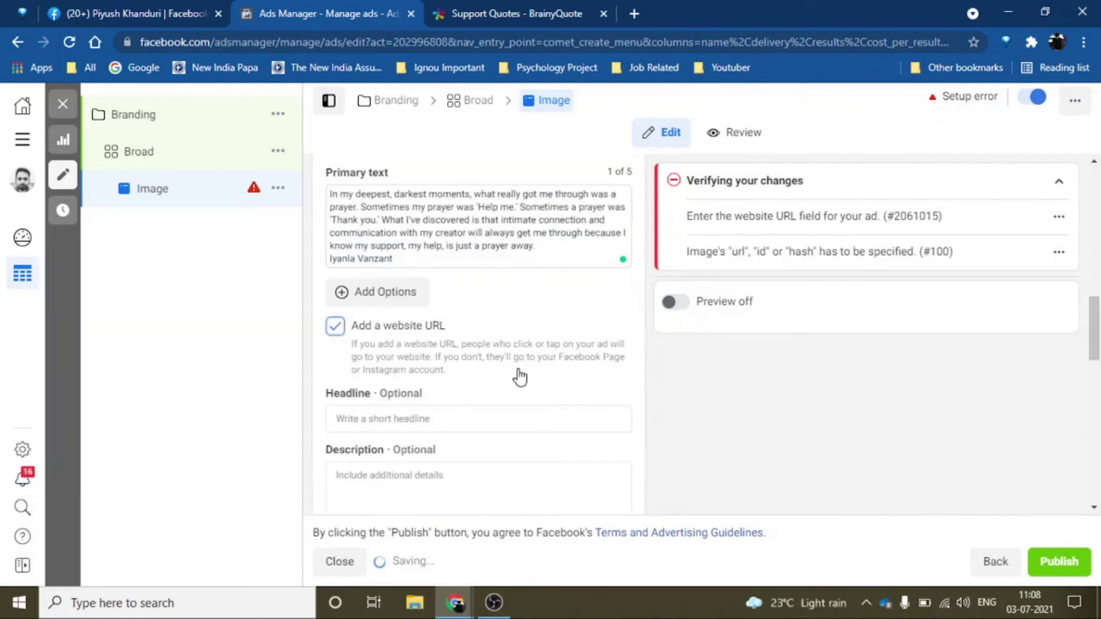
Add the headline "Lets give a helping hand" and description "Do you have that desire to help people and support those who need it the most.".
{"action": "scroll", "coordinate": [520, 377], "scroll_direction": "up", "scroll_amount": 1}
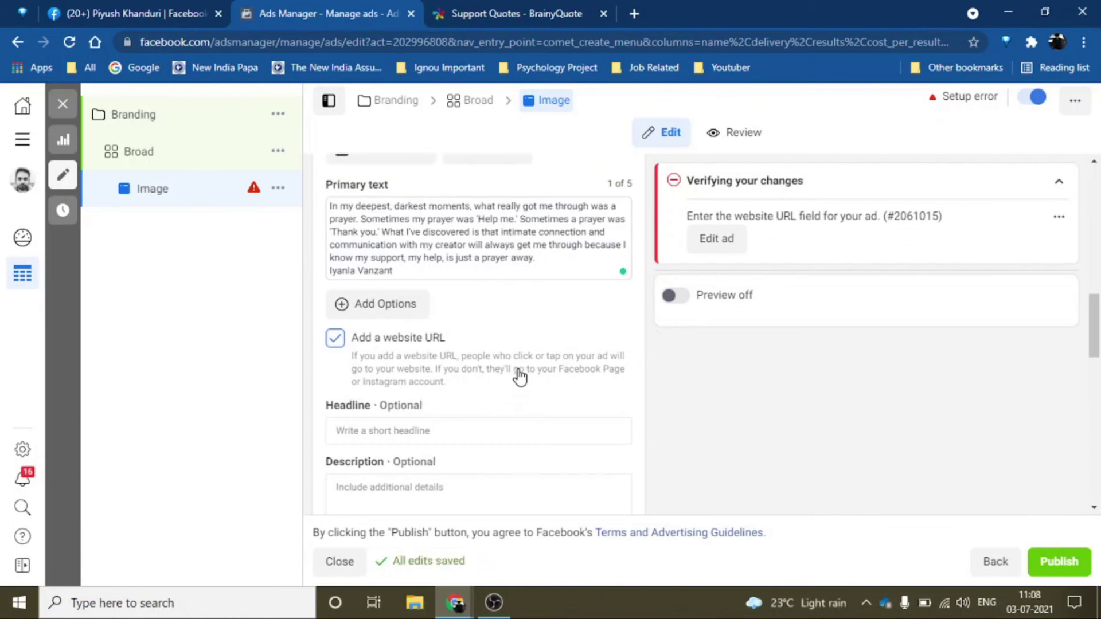
{"action": "scroll", "coordinate": [520, 377], "scroll_direction": "down", "scroll_amount": 3}
{"action": "mouse_move", "coordinate": [444, 349]}
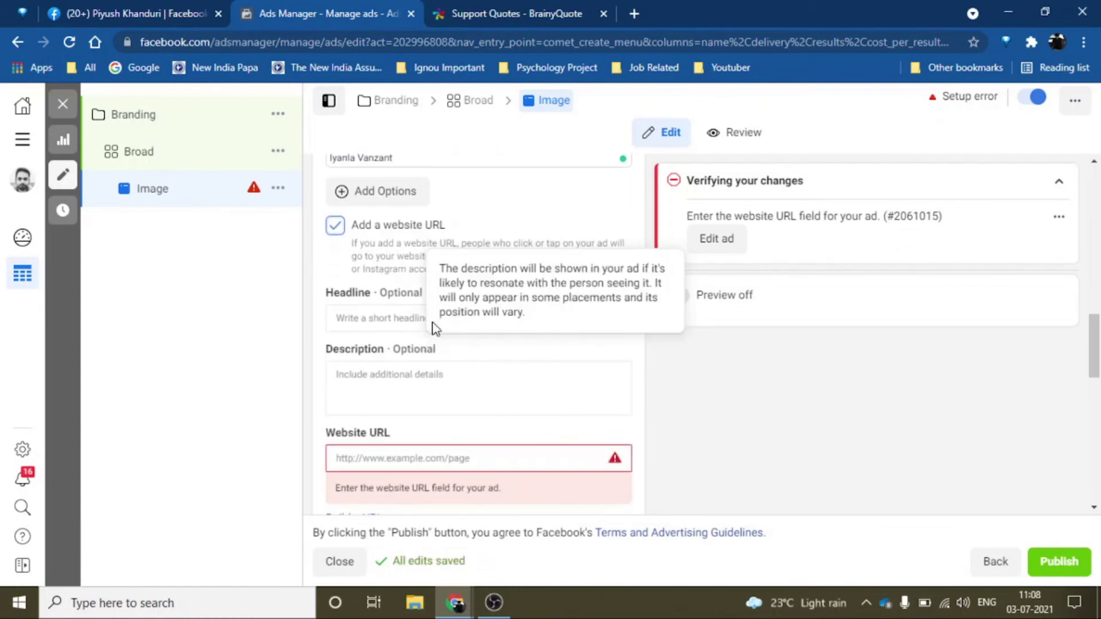
{"action": "left_click", "coordinate": [400, 319]}
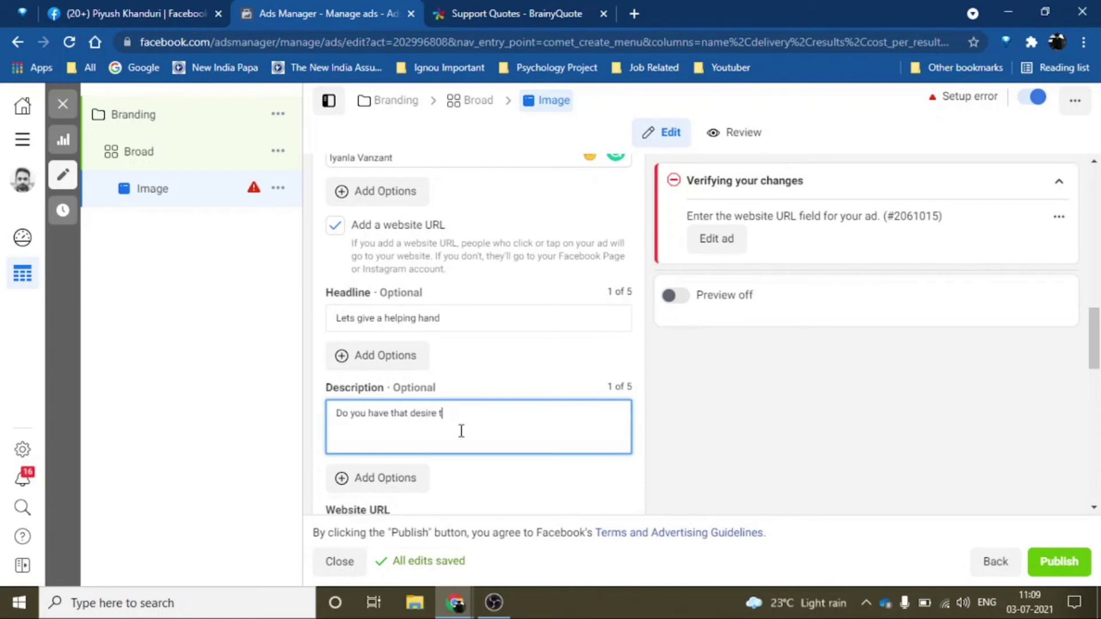
{"action": "type", "text": "help people "}
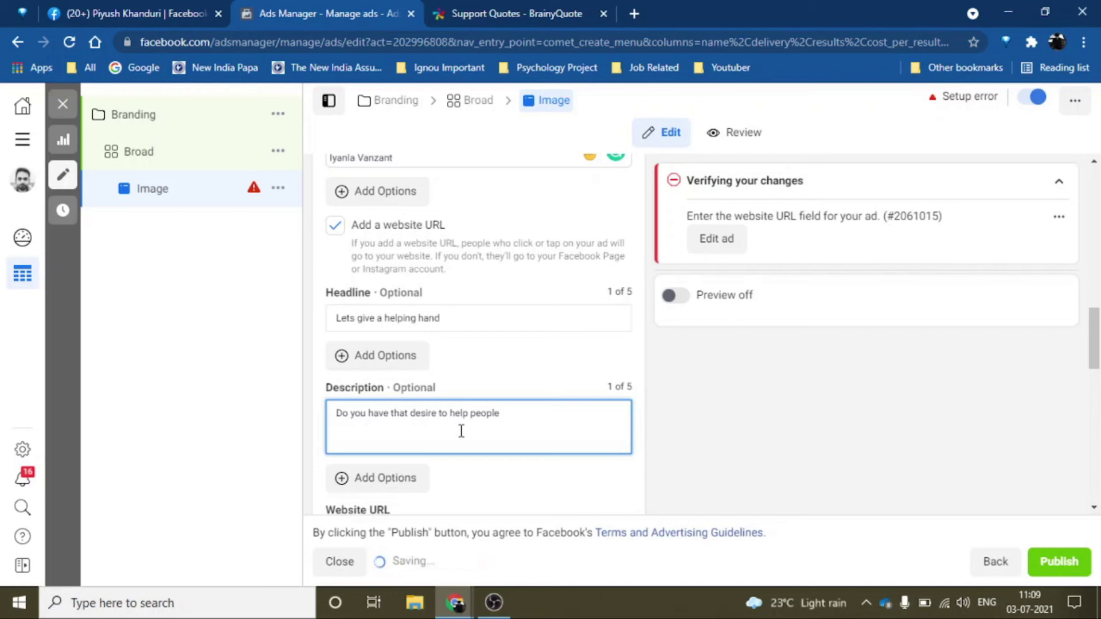
{"action": "type", "text": "and suppo"}
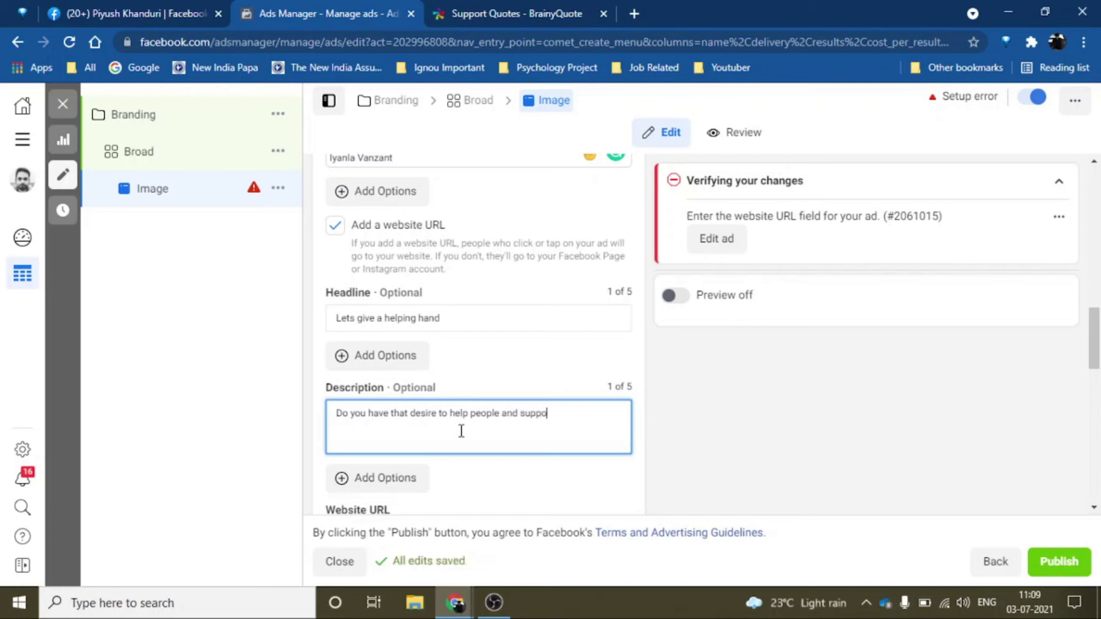
{"action": "type", "text": "rt those who need it the mo"}
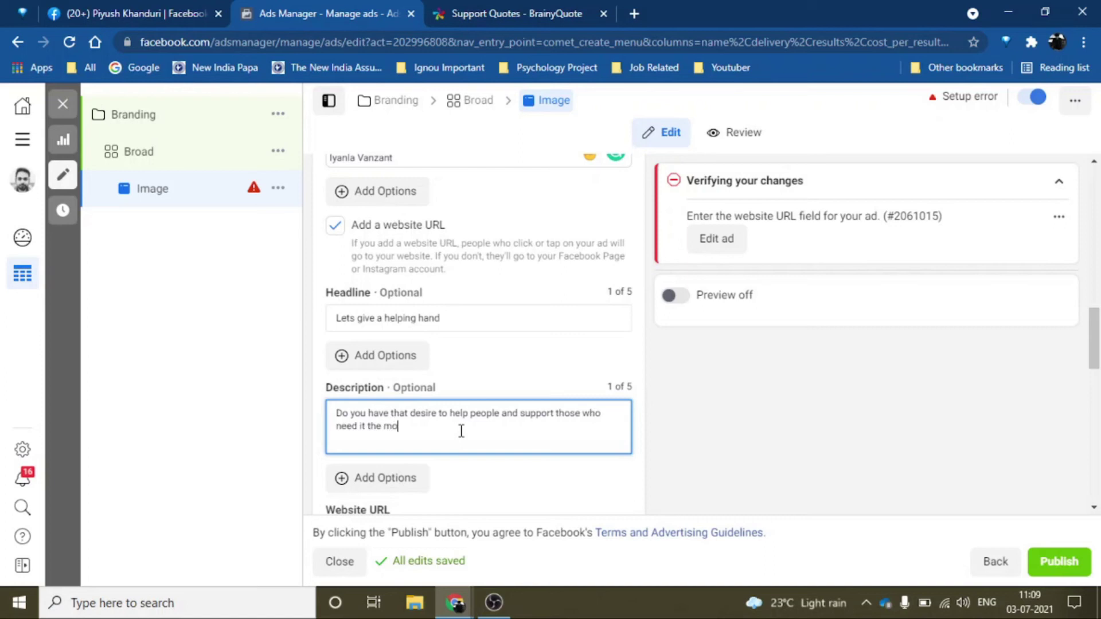
{"action": "type", "text": "st."}
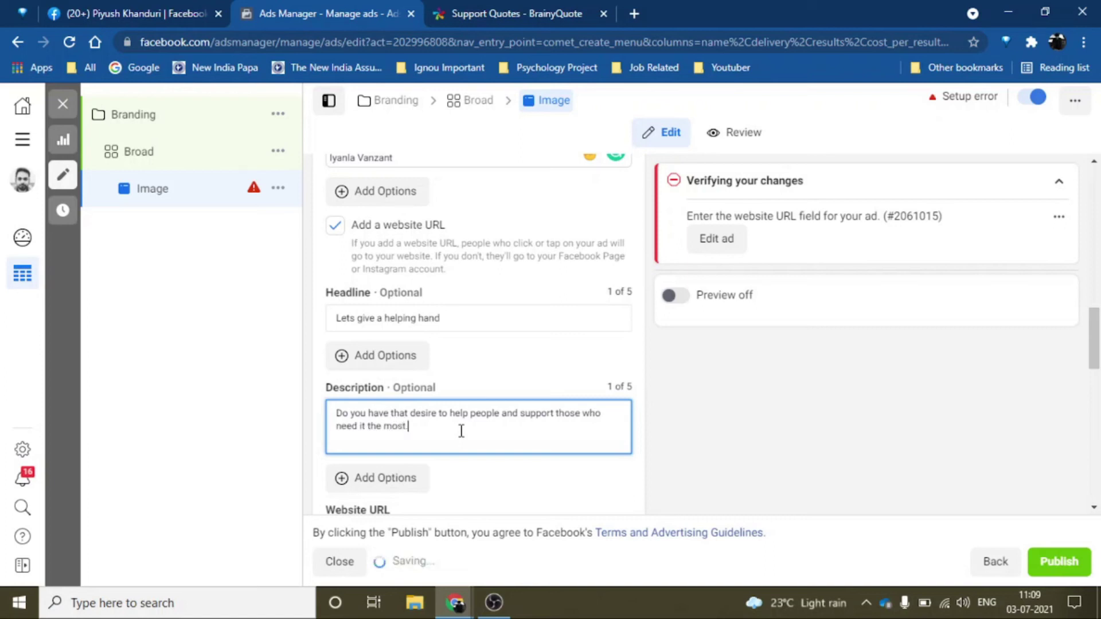
Enter the advertiser's personal website address as the ad's website URL and set the call to action to Learn More.
{"action": "scroll", "coordinate": [578, 425], "scroll_direction": "down", "scroll_amount": 5}
{"action": "scroll", "coordinate": [578, 430], "scroll_direction": "up", "scroll_amount": 2}
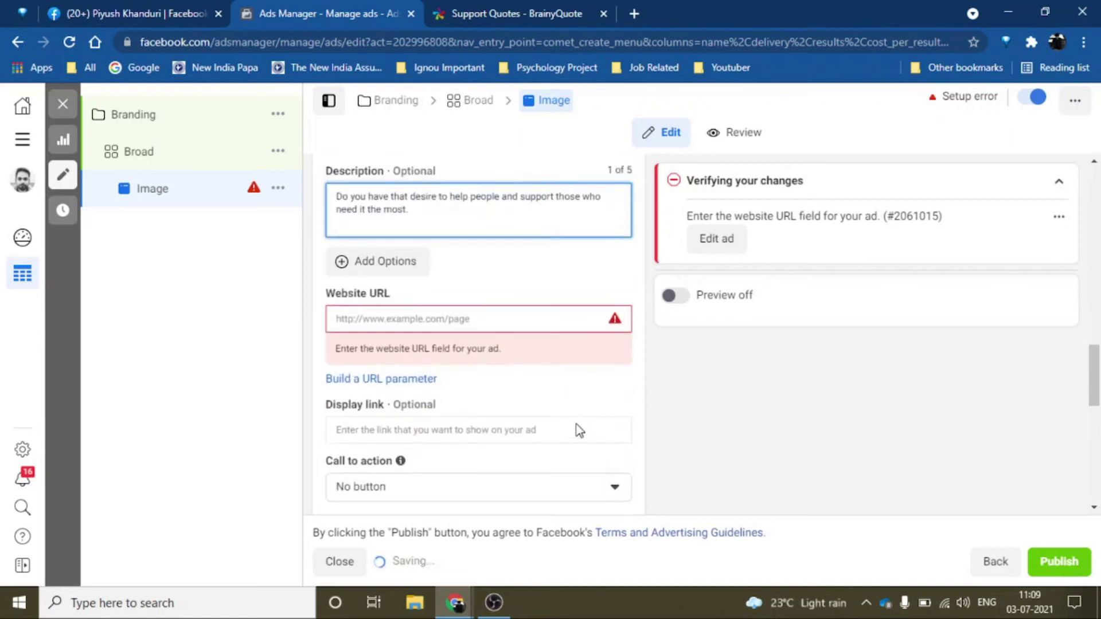
{"action": "left_click", "coordinate": [521, 350]}
{"action": "left_click", "coordinate": [490, 337]}
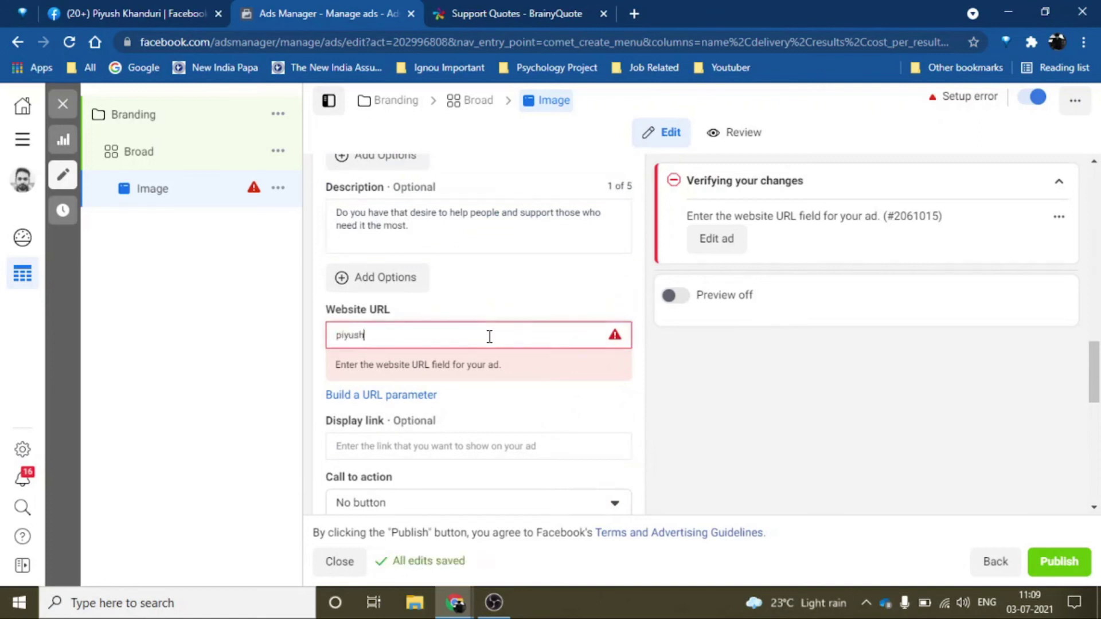
{"action": "type", "text": "piyushkhanduri"}
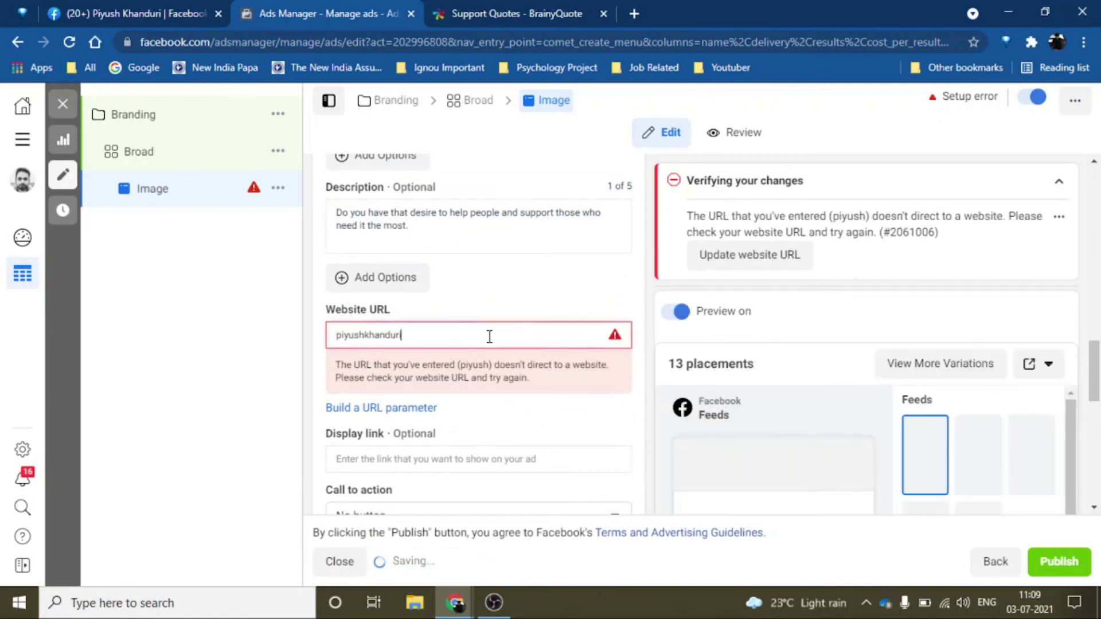
{"action": "type", "text": ".xom"}
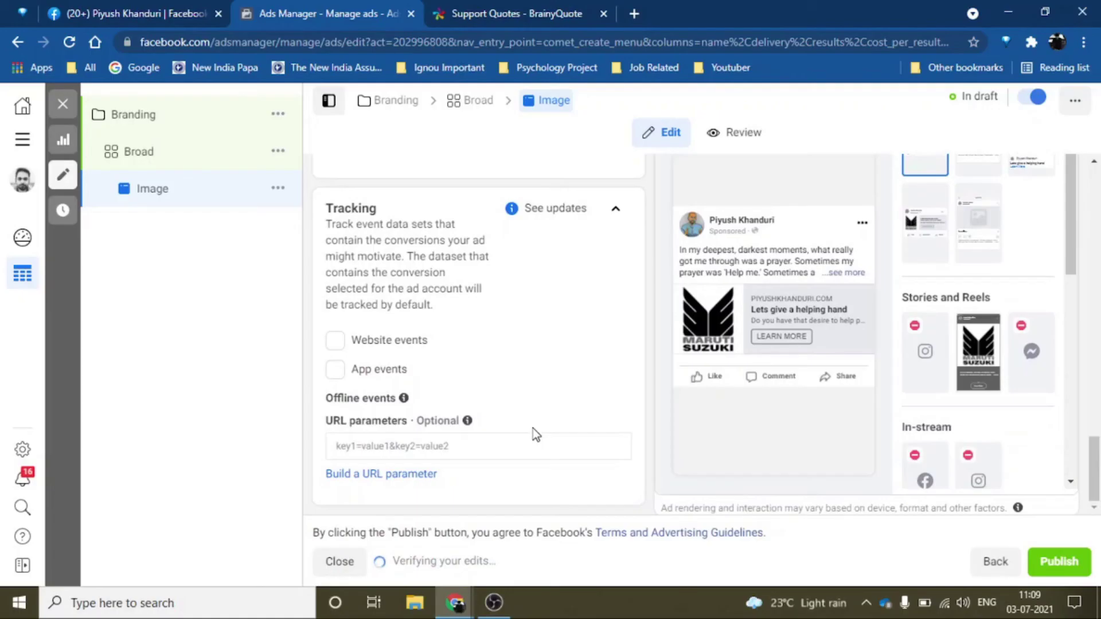
{"action": "scroll", "coordinate": [532, 428], "scroll_direction": "up", "scroll_amount": 4}
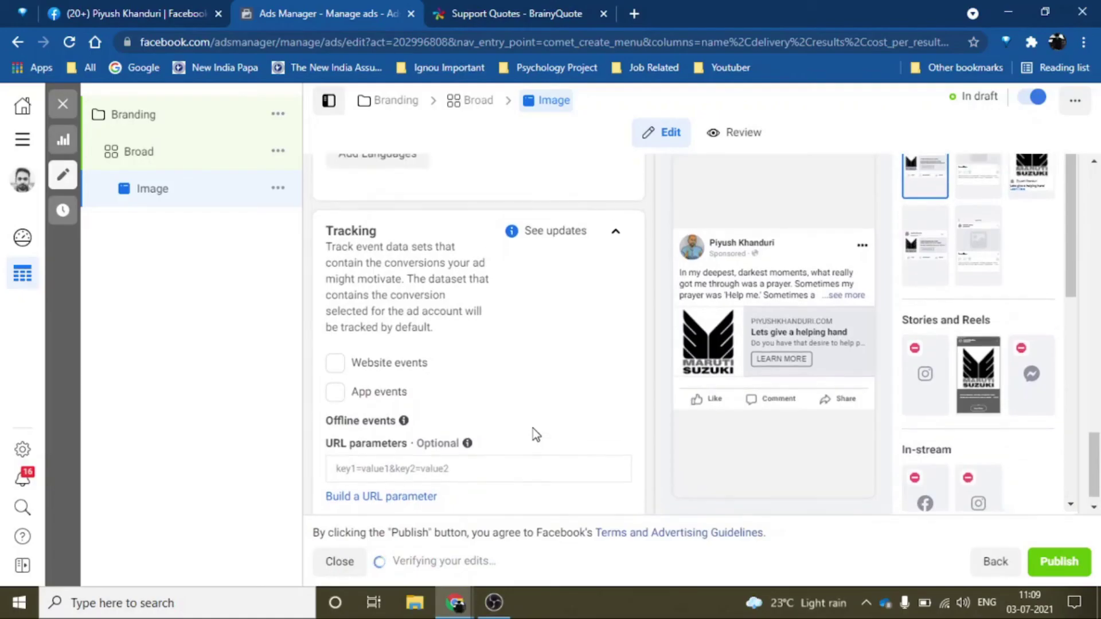
{"action": "scroll", "coordinate": [533, 431], "scroll_direction": "up", "scroll_amount": 2}
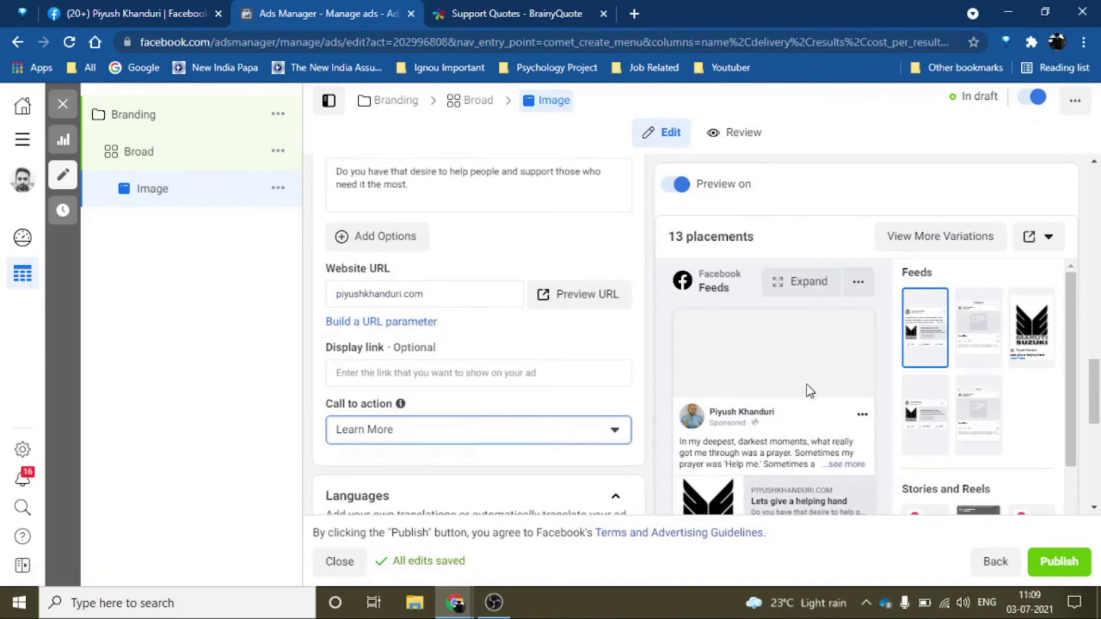
Examine the ad's preview variations with the current logo image across the available placements.
{"action": "scroll", "coordinate": [806, 389], "scroll_direction": "down", "scroll_amount": 3}
{"action": "left_click", "coordinate": [989, 240]}
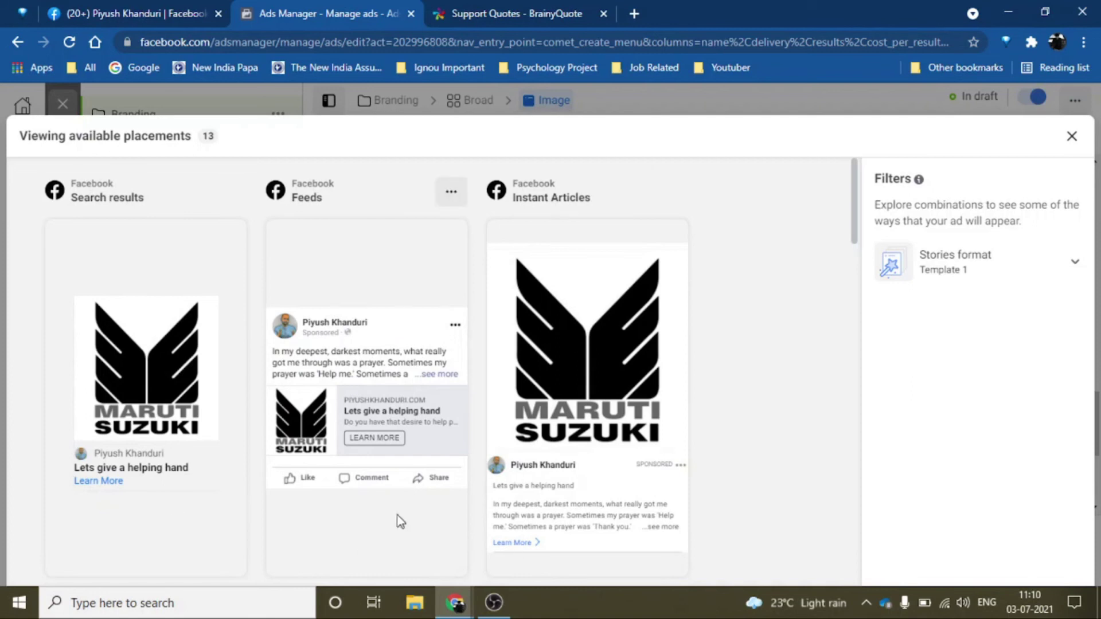
{"action": "left_click", "coordinate": [1072, 136]}
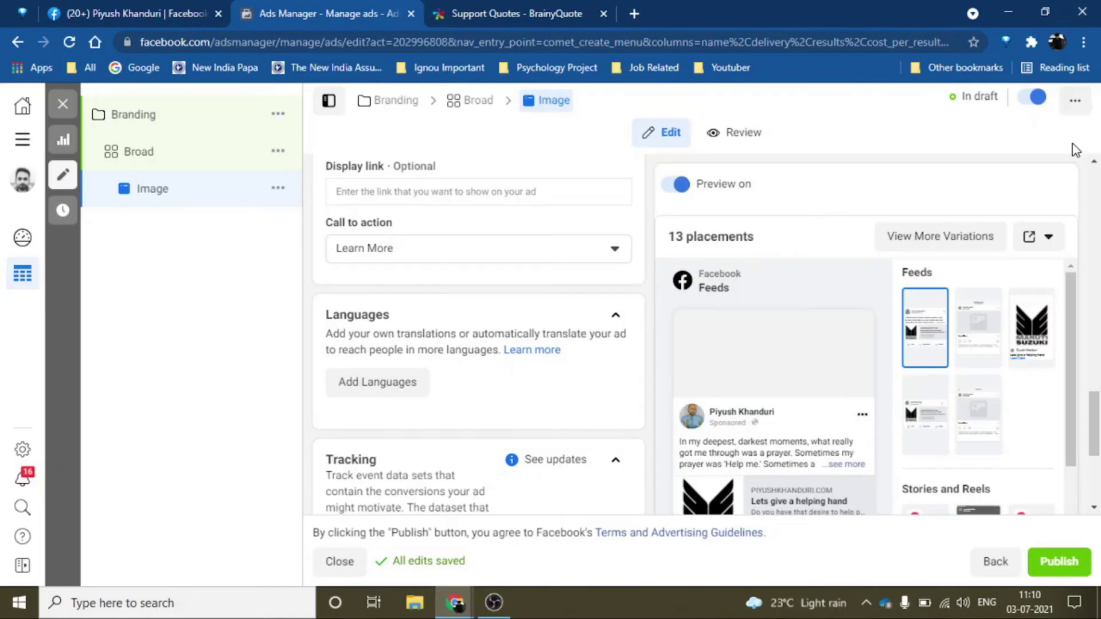
Add the Hindi webinar poster image as the media of the ad creative.
{"action": "scroll", "coordinate": [443, 347], "scroll_direction": "up", "scroll_amount": 9}
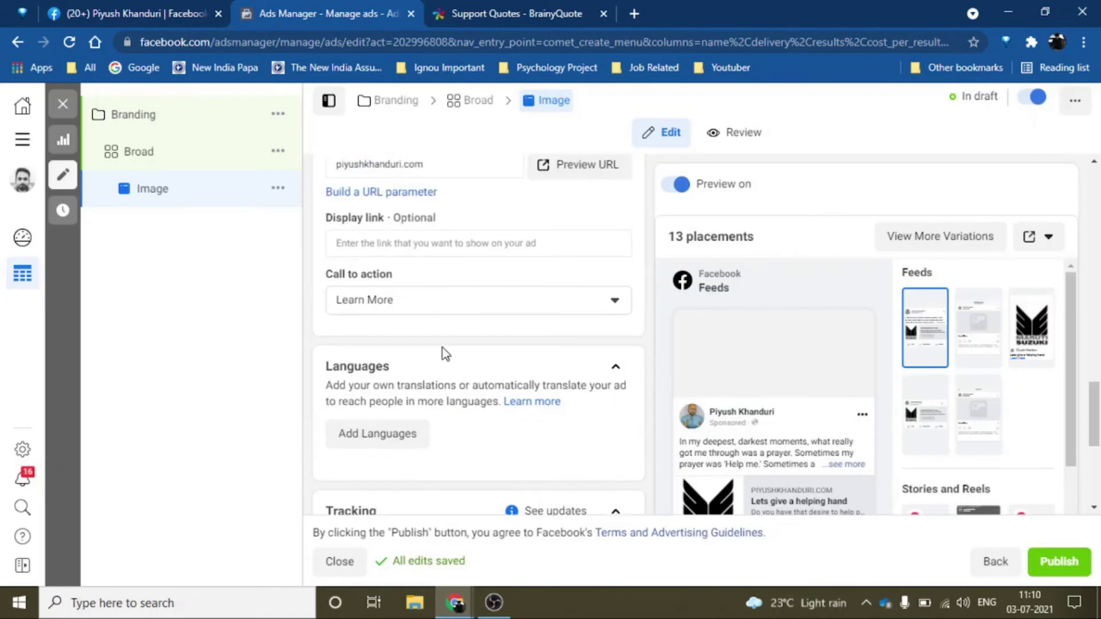
{"action": "scroll", "coordinate": [444, 354], "scroll_direction": "up", "scroll_amount": 6}
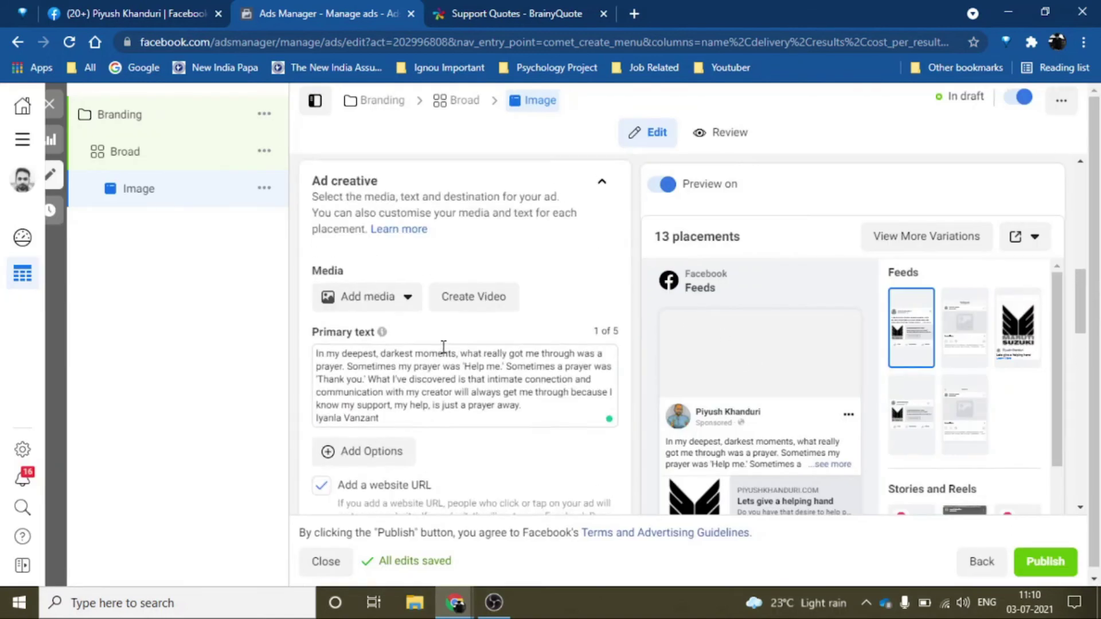
{"action": "scroll", "coordinate": [477, 414], "scroll_direction": "down", "scroll_amount": 3}
{"action": "scroll", "coordinate": [478, 415], "scroll_direction": "up", "scroll_amount": 2}
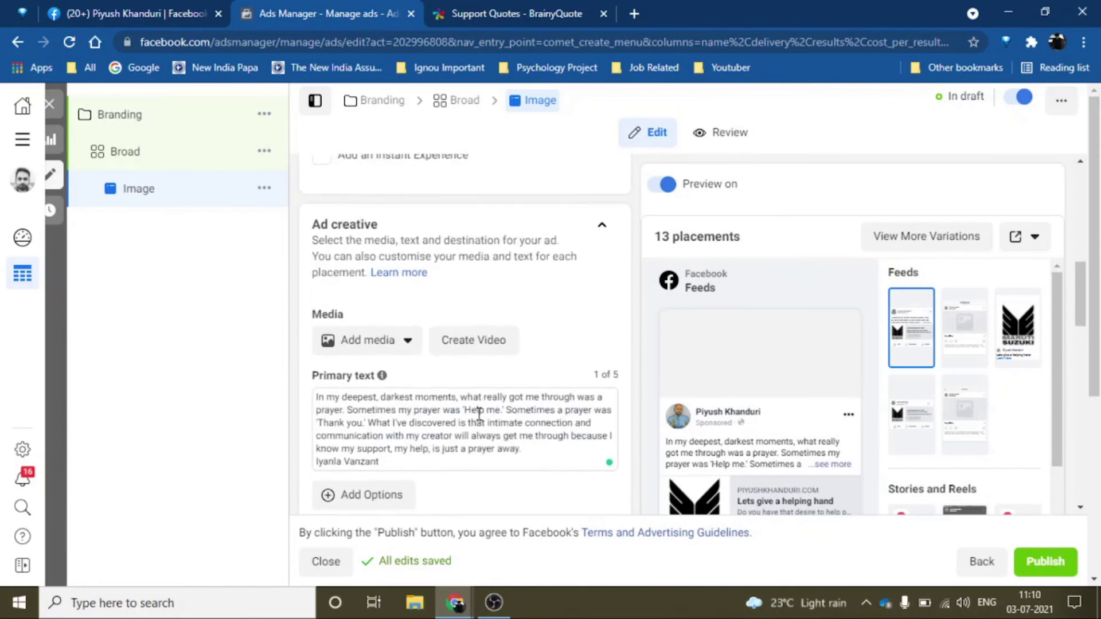
{"action": "scroll", "coordinate": [436, 304], "scroll_direction": "up", "scroll_amount": 2}
{"action": "scroll", "coordinate": [447, 312], "scroll_direction": "down", "scroll_amount": 2}
{"action": "left_click", "coordinate": [401, 353]}
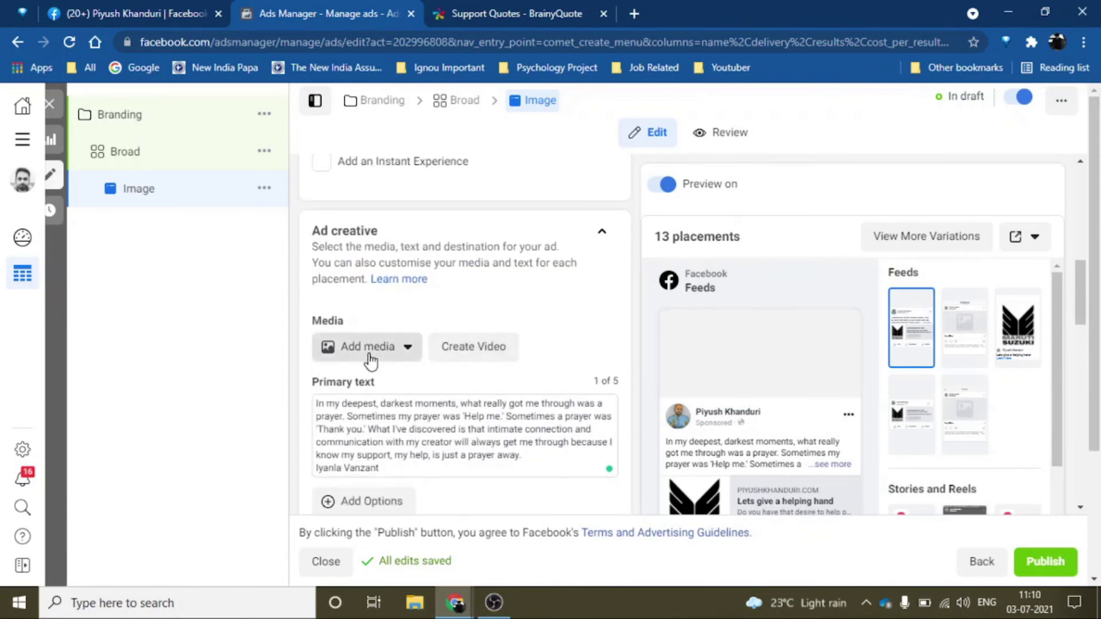
{"action": "left_click", "coordinate": [401, 393]}
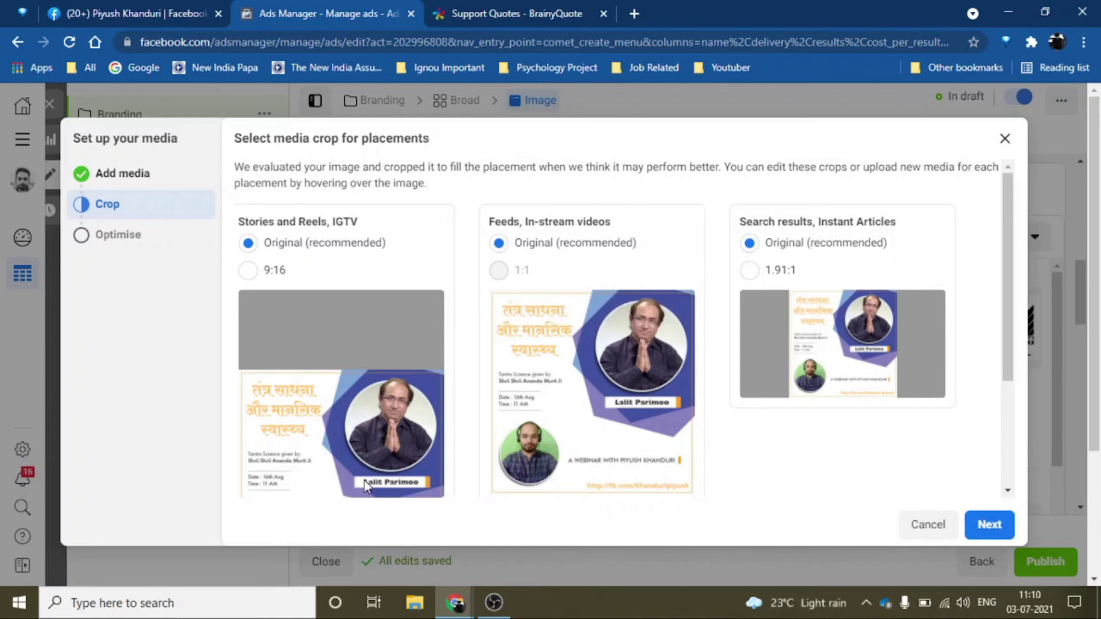
Keep the original crop of the poster for all placements and finish the media setup without any optimisations.
{"action": "scroll", "coordinate": [364, 482], "scroll_direction": "down", "scroll_amount": 3}
{"action": "scroll", "coordinate": [367, 486], "scroll_direction": "up", "scroll_amount": 3}
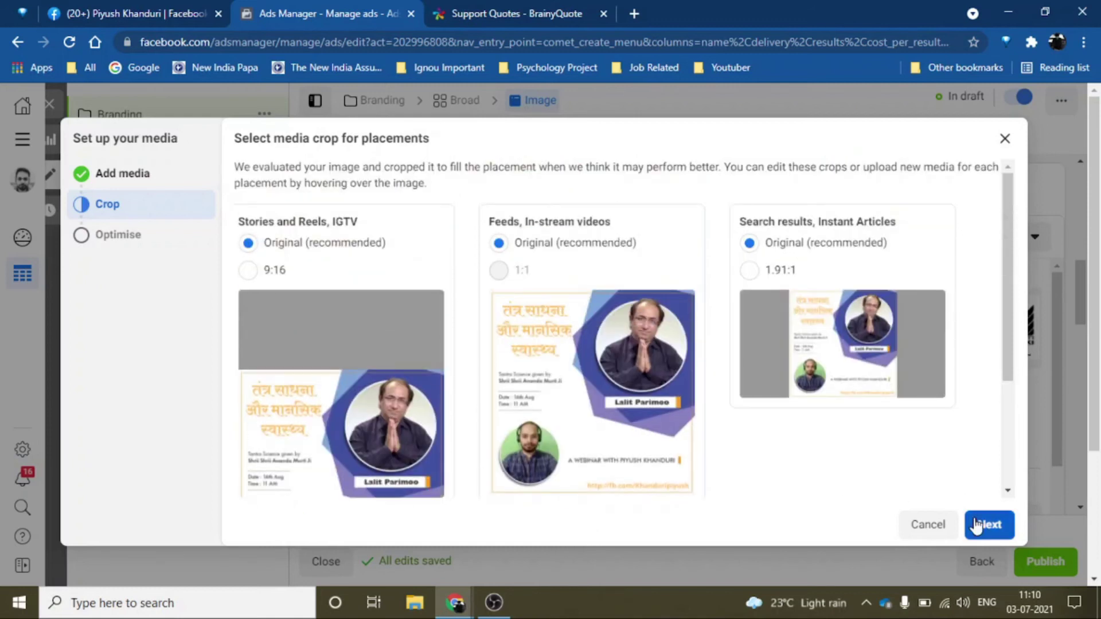
{"action": "left_click", "coordinate": [998, 531]}
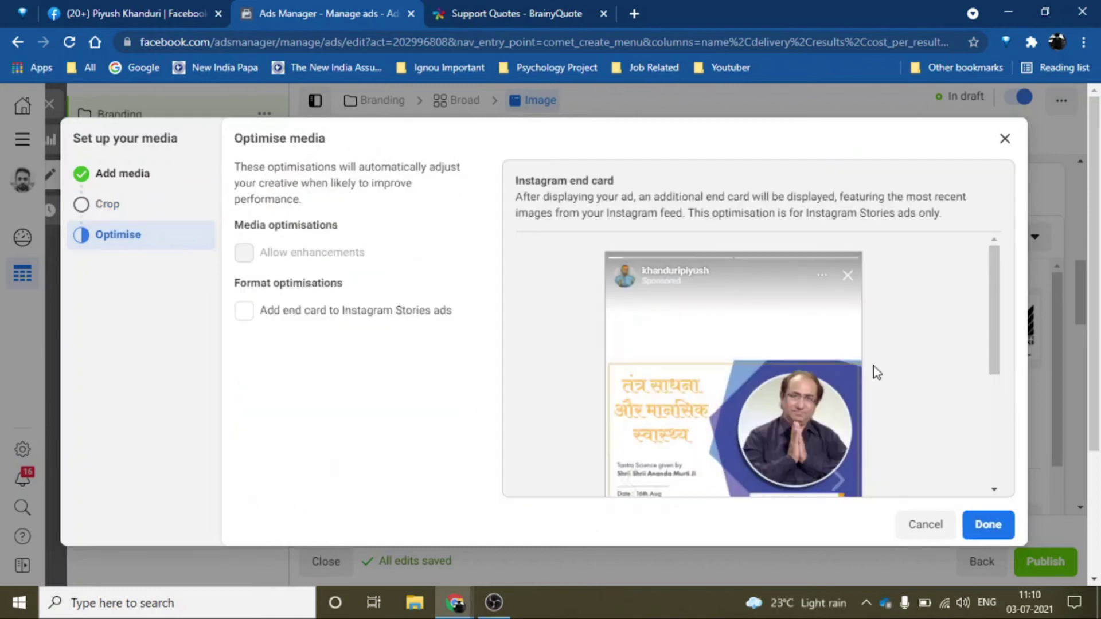
{"action": "scroll", "coordinate": [966, 414], "scroll_direction": "down", "scroll_amount": 5}
{"action": "scroll", "coordinate": [966, 414], "scroll_direction": "up", "scroll_amount": 5}
{"action": "scroll", "coordinate": [973, 369], "scroll_direction": "down", "scroll_amount": 5}
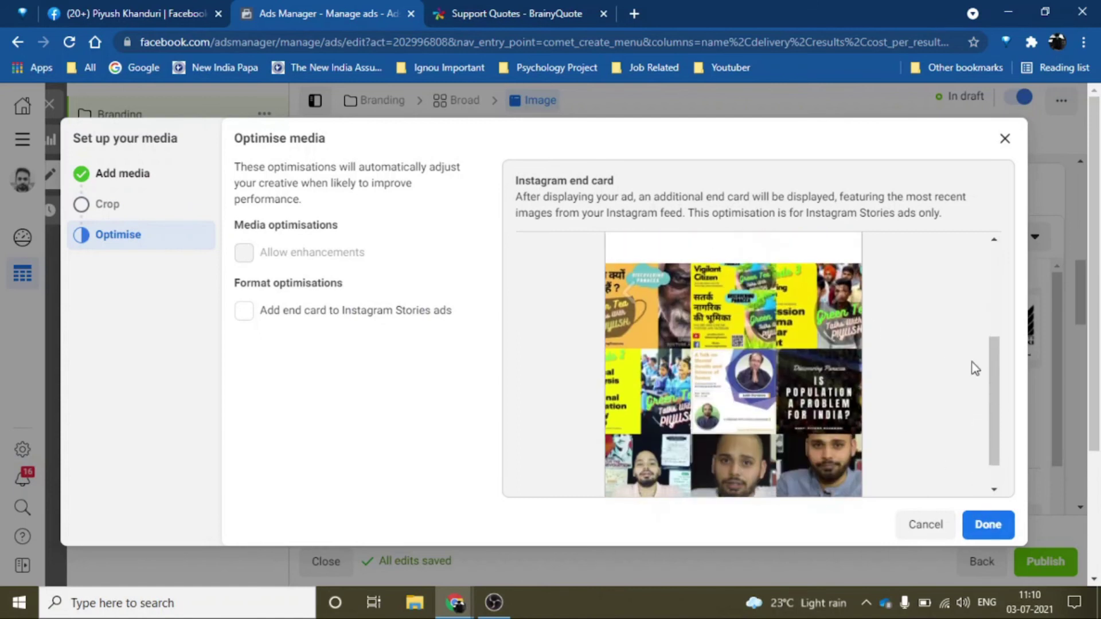
{"action": "left_click", "coordinate": [987, 525]}
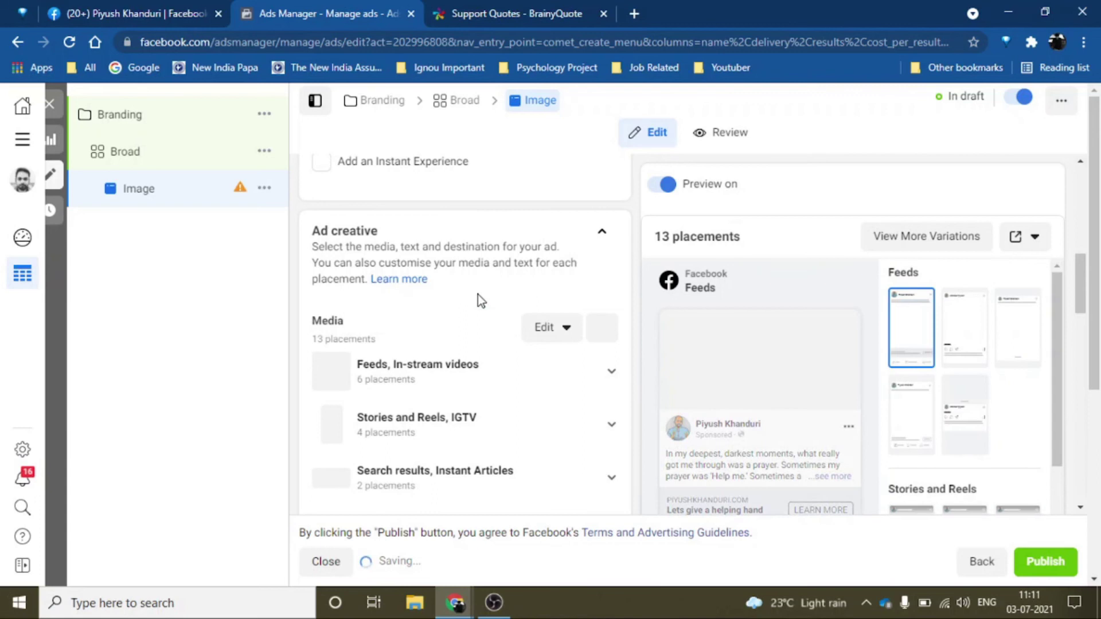
Check the ad's texts and examine how the webinar poster appears in the Facebook and Instagram placement previews.
{"action": "scroll", "coordinate": [478, 294], "scroll_direction": "down", "scroll_amount": 6}
{"action": "scroll", "coordinate": [477, 295], "scroll_direction": "down", "scroll_amount": 10}
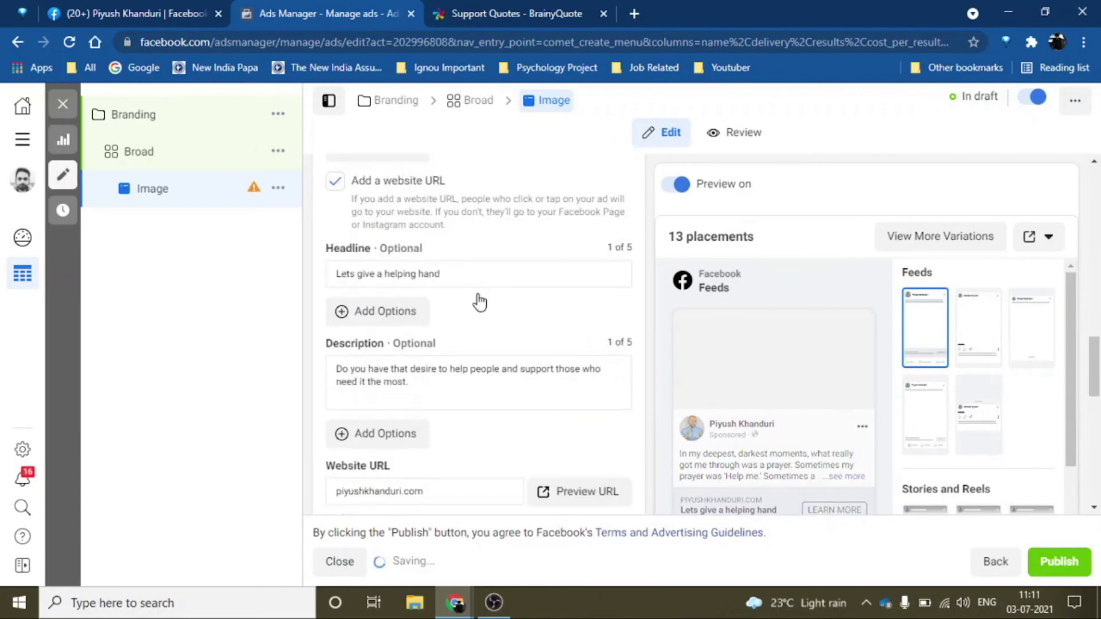
{"action": "scroll", "coordinate": [477, 295], "scroll_direction": "up", "scroll_amount": 10}
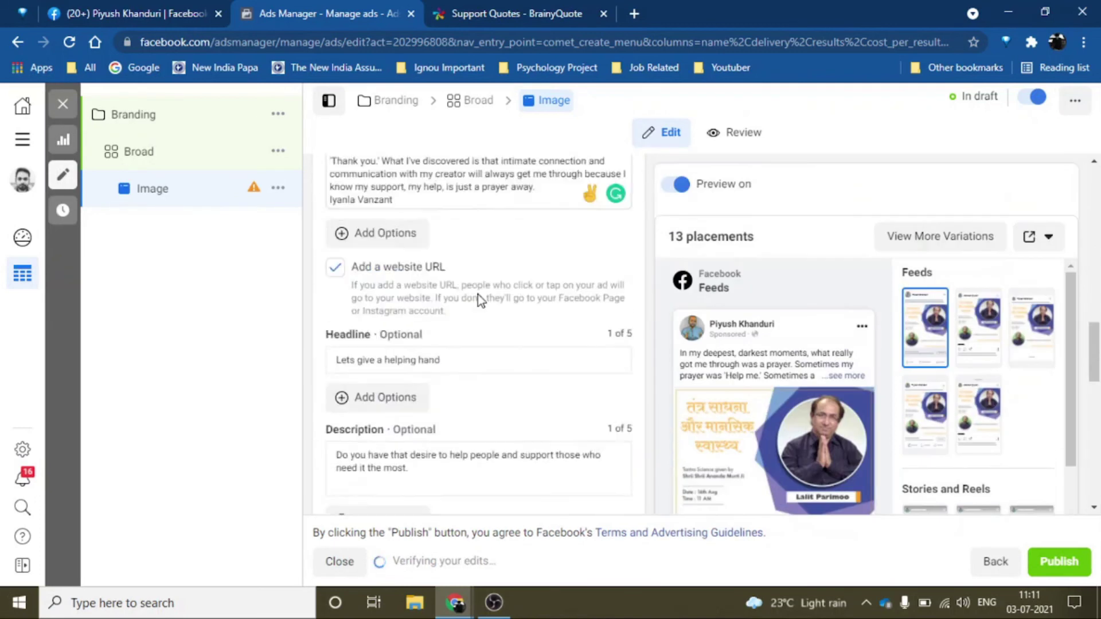
{"action": "left_click", "coordinate": [937, 244]}
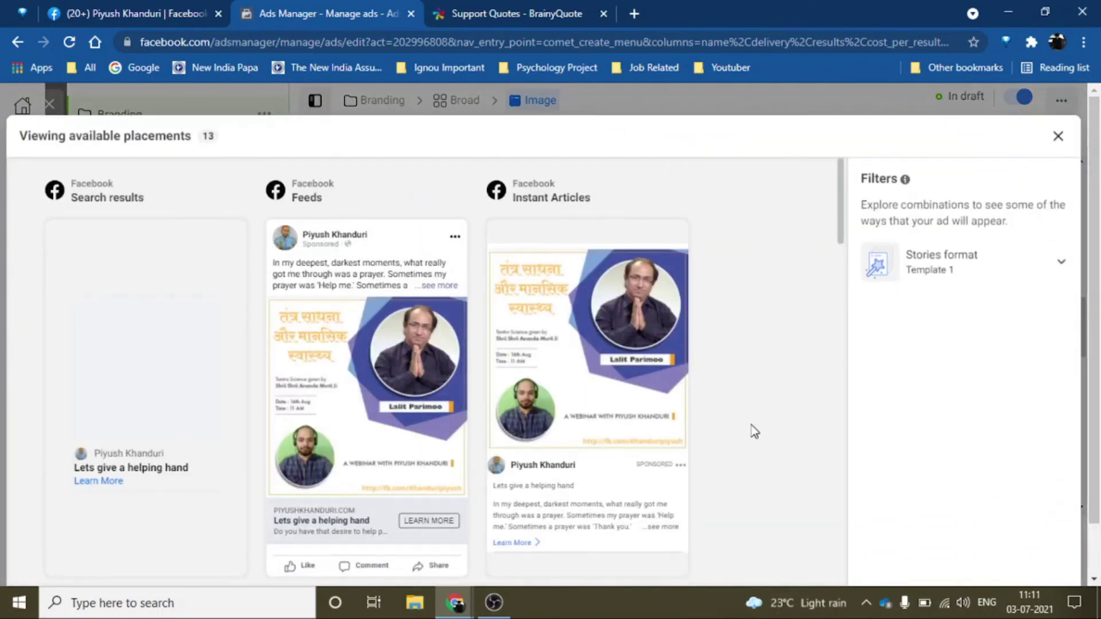
{"action": "scroll", "coordinate": [752, 433], "scroll_direction": "down", "scroll_amount": 3}
{"action": "scroll", "coordinate": [755, 432], "scroll_direction": "down", "scroll_amount": 6}
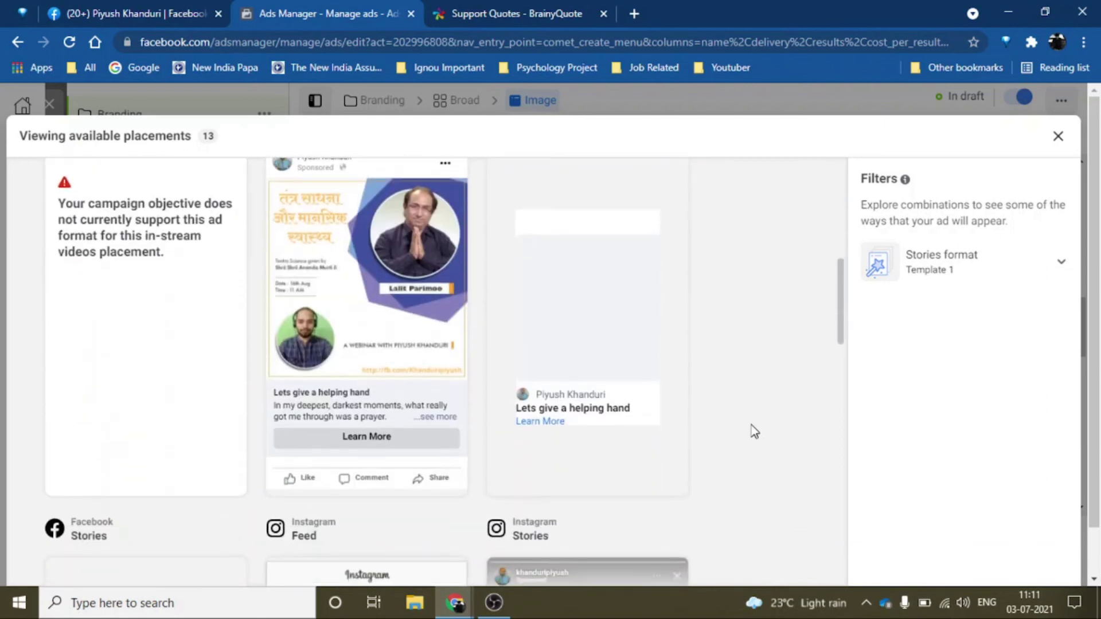
{"action": "scroll", "coordinate": [755, 432], "scroll_direction": "up", "scroll_amount": 2}
{"action": "scroll", "coordinate": [755, 431], "scroll_direction": "up", "scroll_amount": 7}
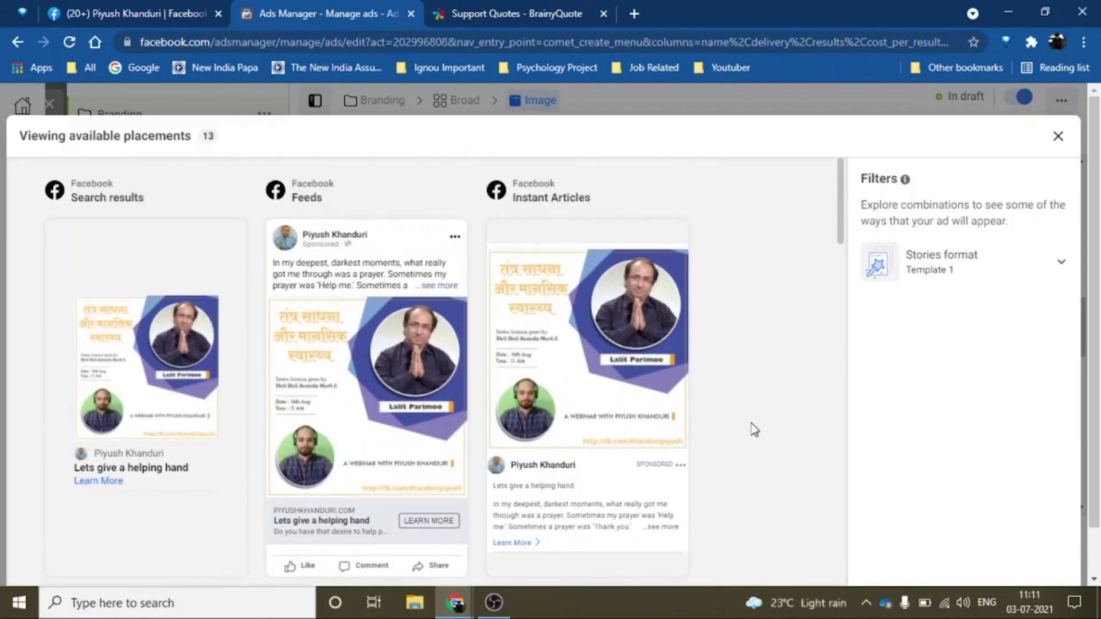
{"action": "left_click", "coordinate": [1059, 136]}
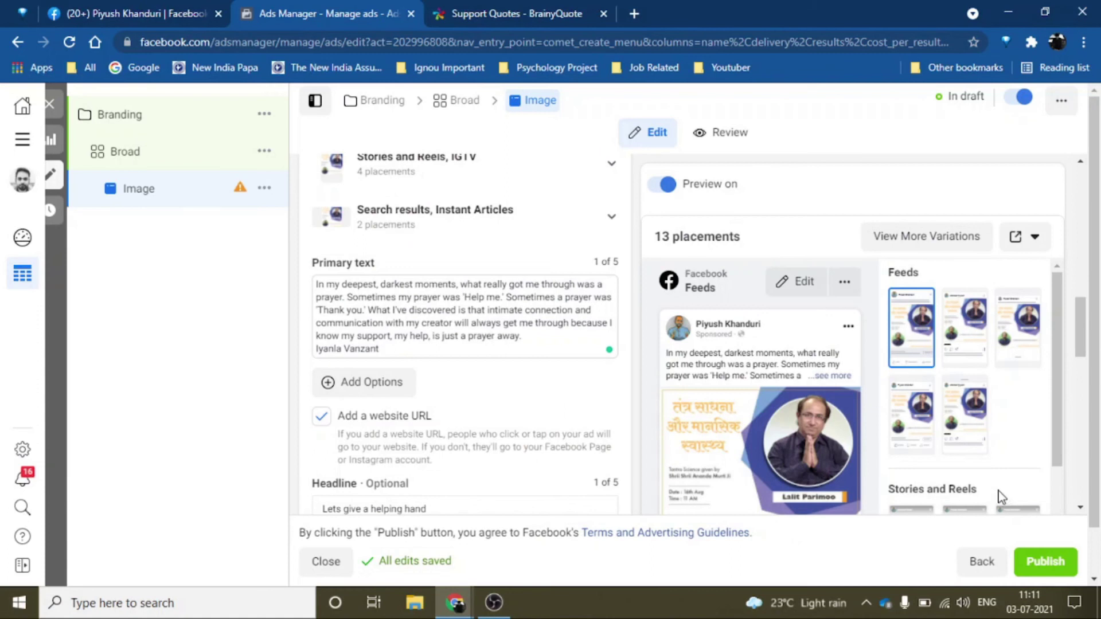
Review the Image ad's tracking section, the Broad ad set's settings and the Branding campaign's settings.
{"action": "scroll", "coordinate": [1000, 494], "scroll_direction": "down", "scroll_amount": 10}
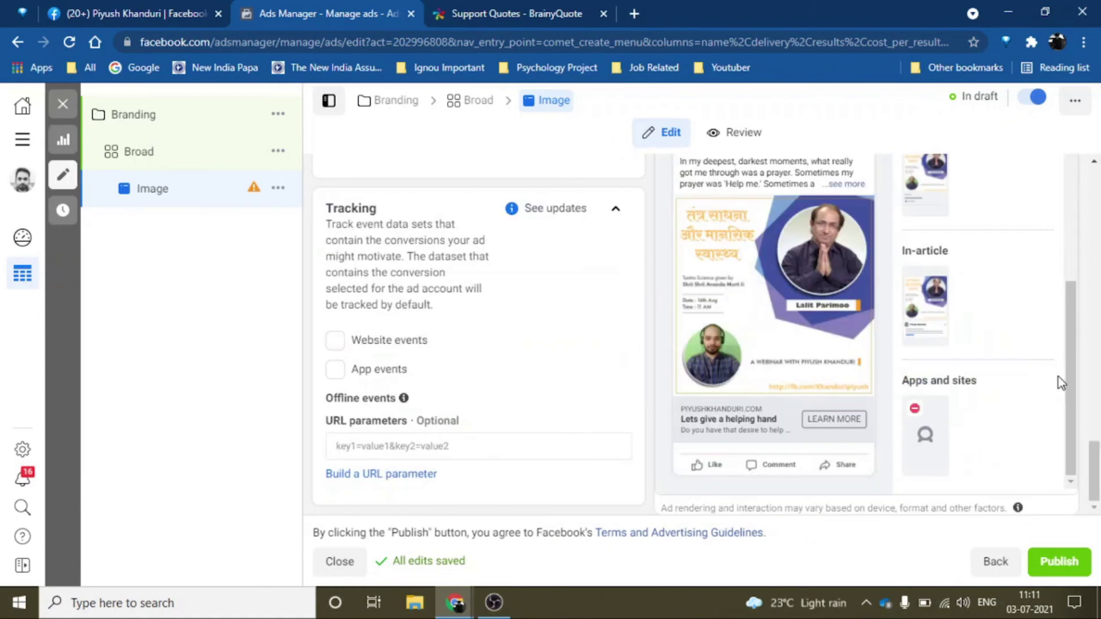
{"action": "left_click", "coordinate": [473, 104]}
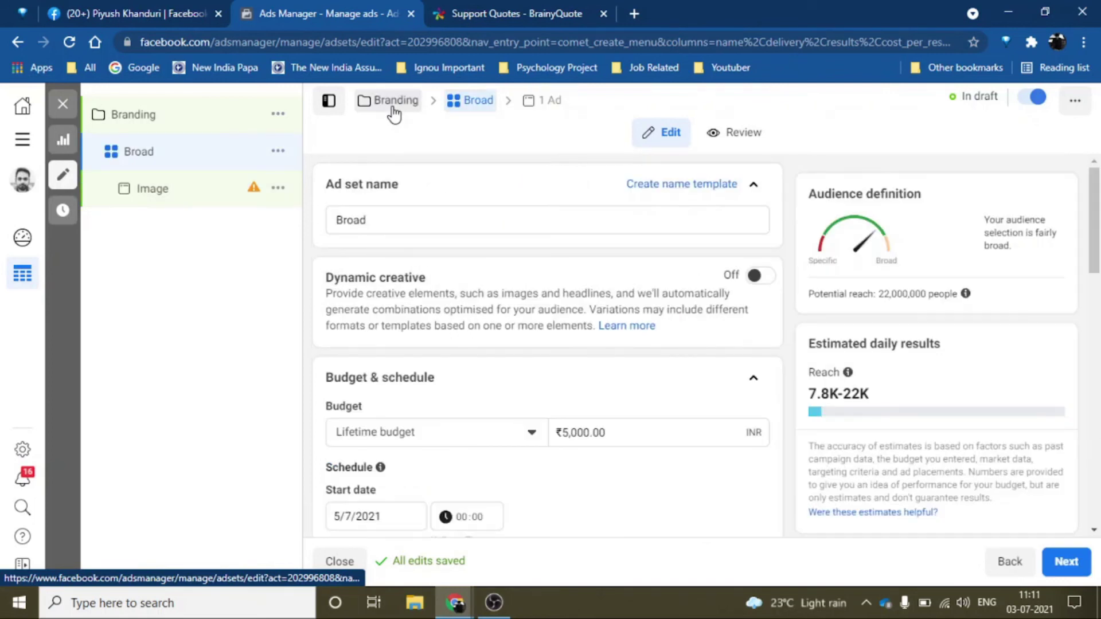
{"action": "scroll", "coordinate": [567, 283], "scroll_direction": "down", "scroll_amount": 4}
{"action": "scroll", "coordinate": [567, 283], "scroll_direction": "down", "scroll_amount": 6}
{"action": "scroll", "coordinate": [566, 283], "scroll_direction": "down", "scroll_amount": 8}
{"action": "scroll", "coordinate": [567, 283], "scroll_direction": "up", "scroll_amount": 15}
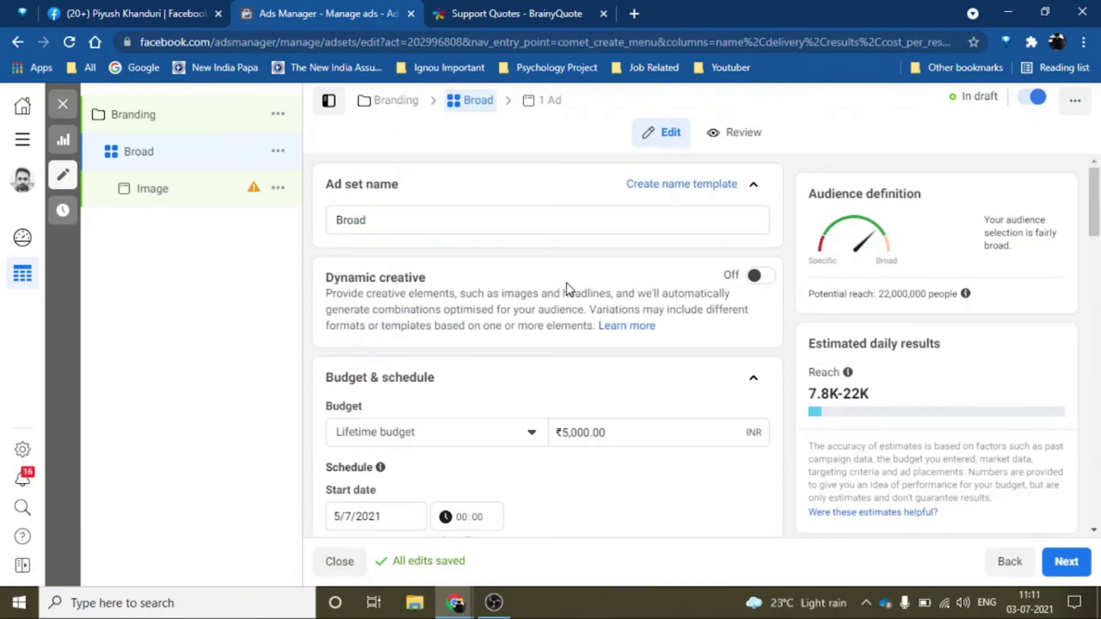
{"action": "left_click", "coordinate": [398, 100]}
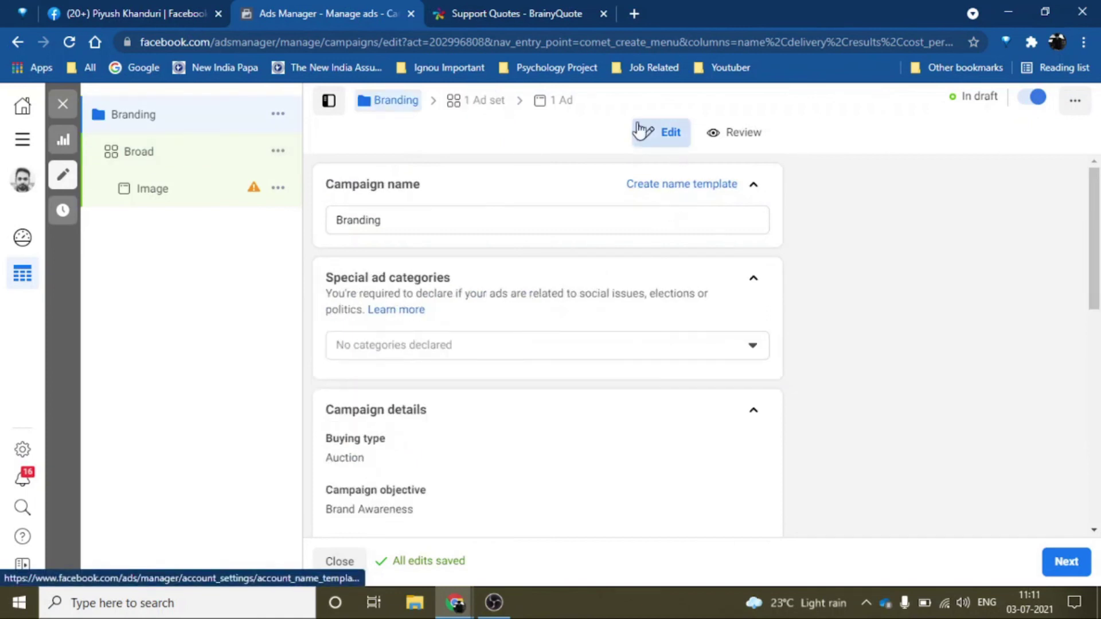
Publish the Branding campaign with its Broad ad set and Image ad, and reload the campaigns list.
{"action": "left_click", "coordinate": [555, 104]}
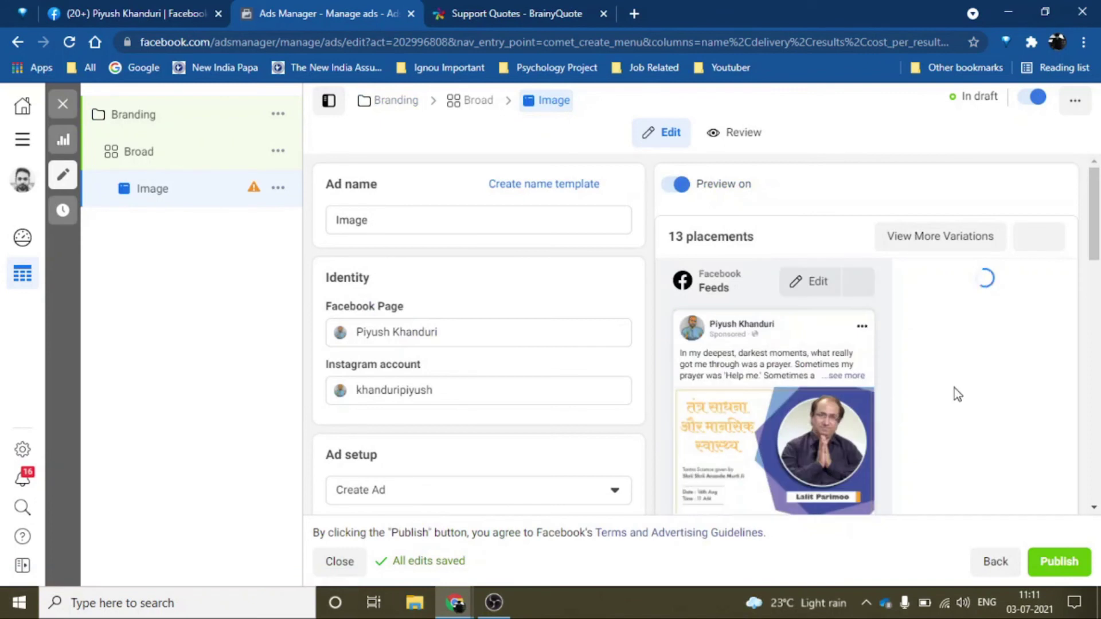
{"action": "left_click", "coordinate": [1059, 563]}
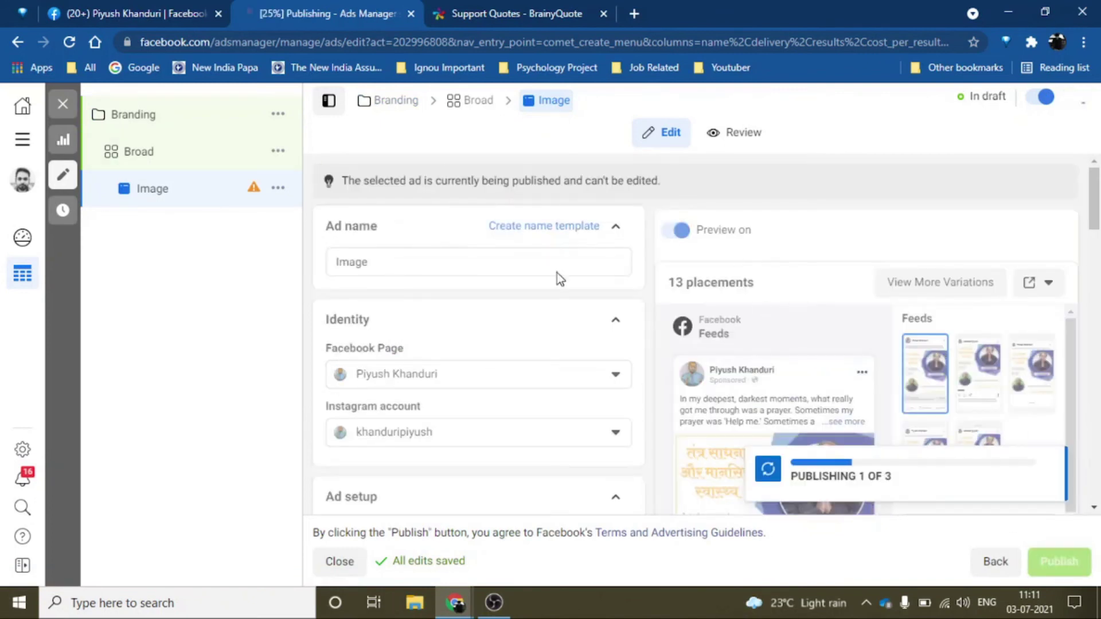
{"action": "left_click", "coordinate": [68, 107]}
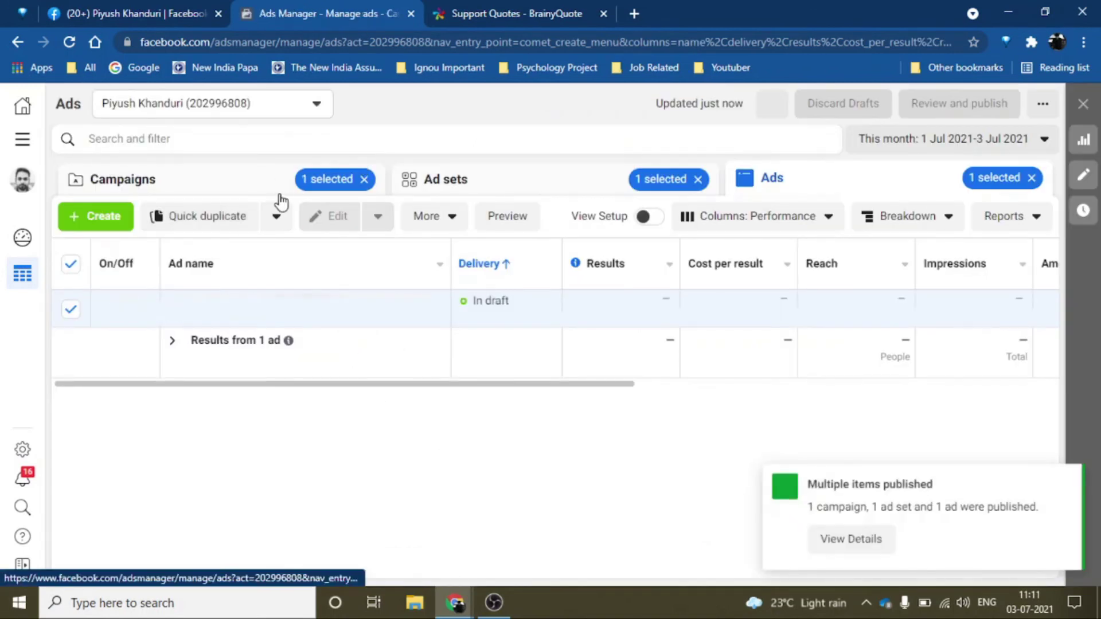
{"action": "left_click", "coordinate": [280, 179]}
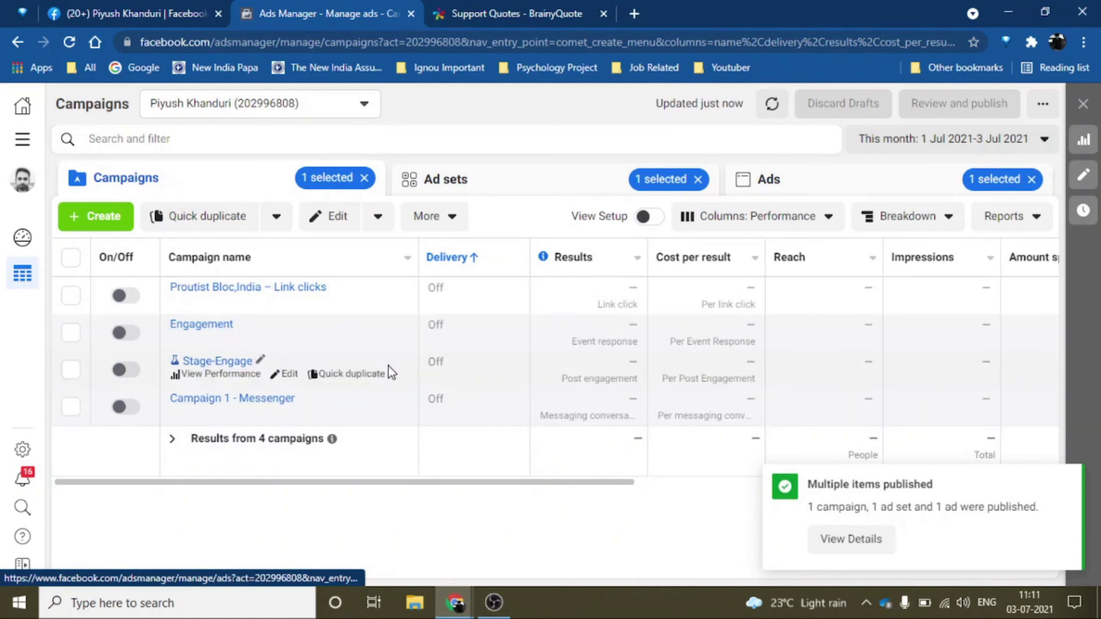
{"action": "left_click", "coordinate": [69, 43]}
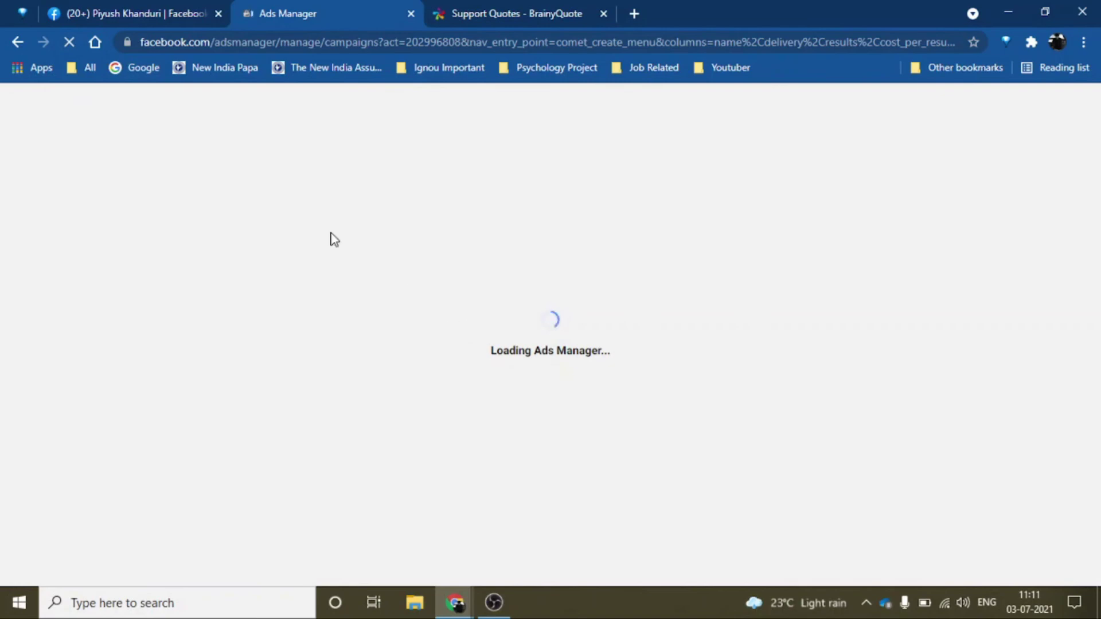